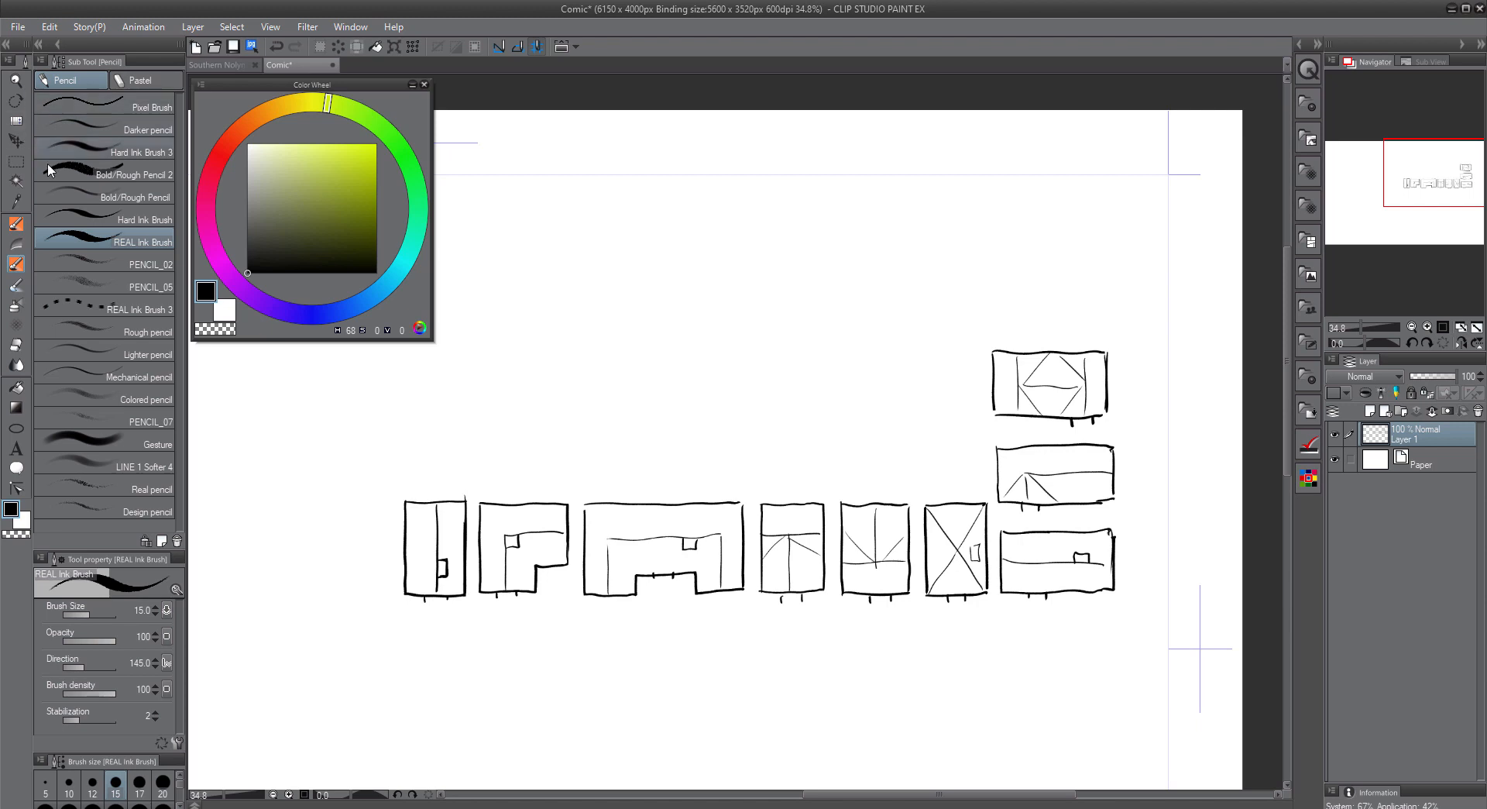
Select the leftmost house sketch with a rectangular marquee and start registering it as an image material
{"action": "left_click", "coordinate": [17, 161]}
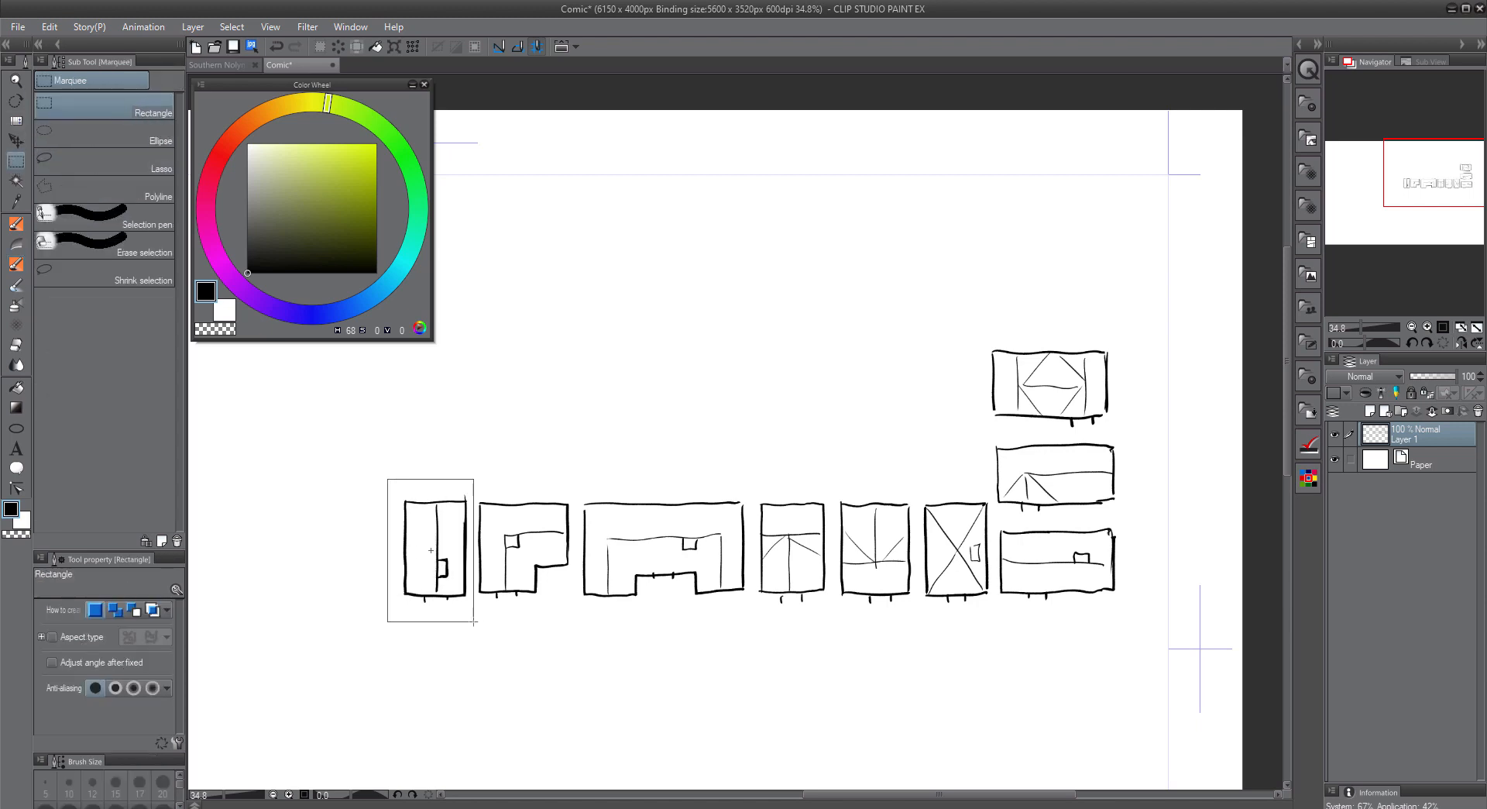
{"action": "left_click_drag", "start_coordinate": [474, 621], "coordinate": [472, 620]}
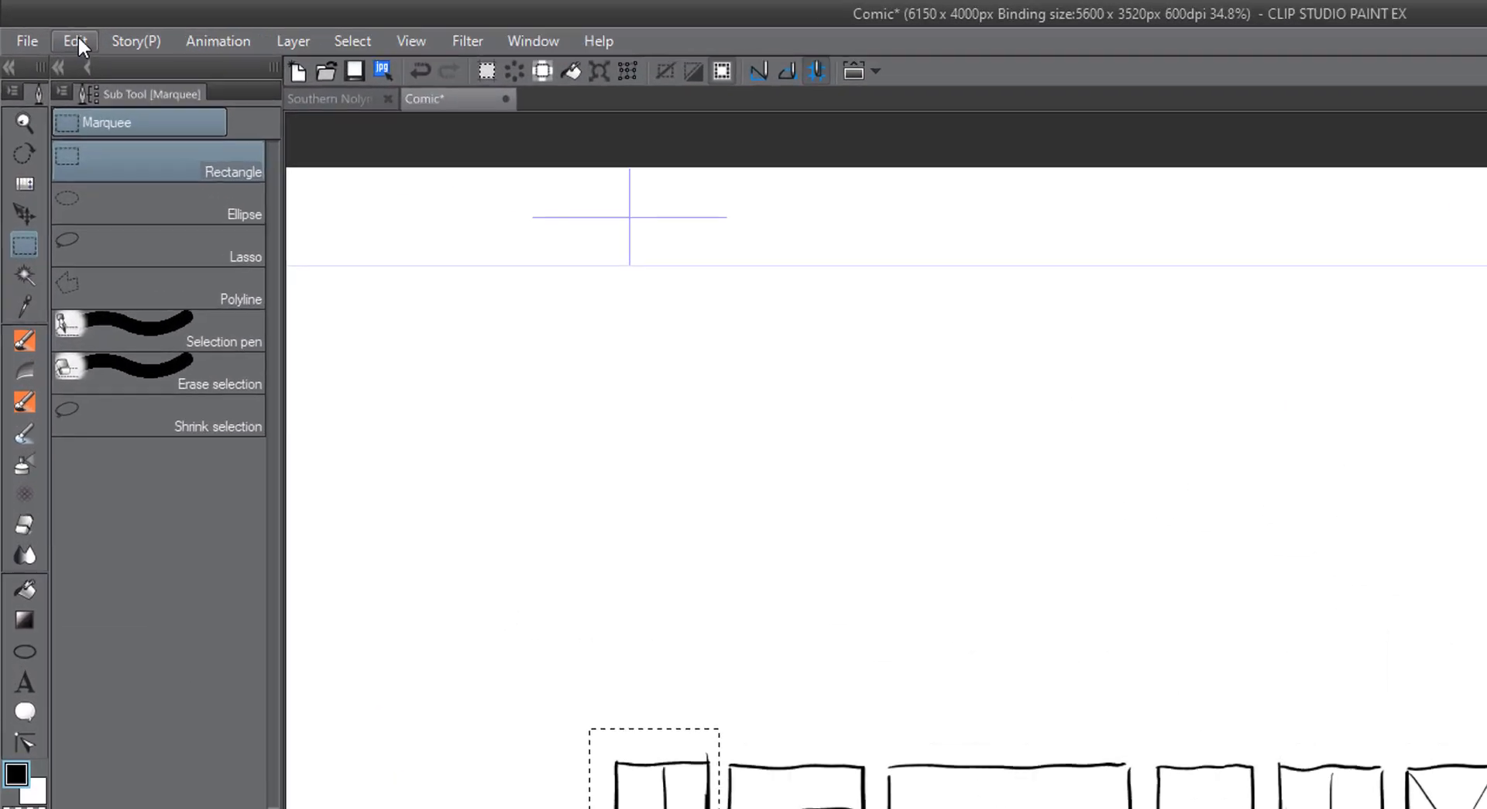
{"action": "left_click", "coordinate": [49, 26]}
{"action": "mouse_move", "coordinate": [290, 673]}
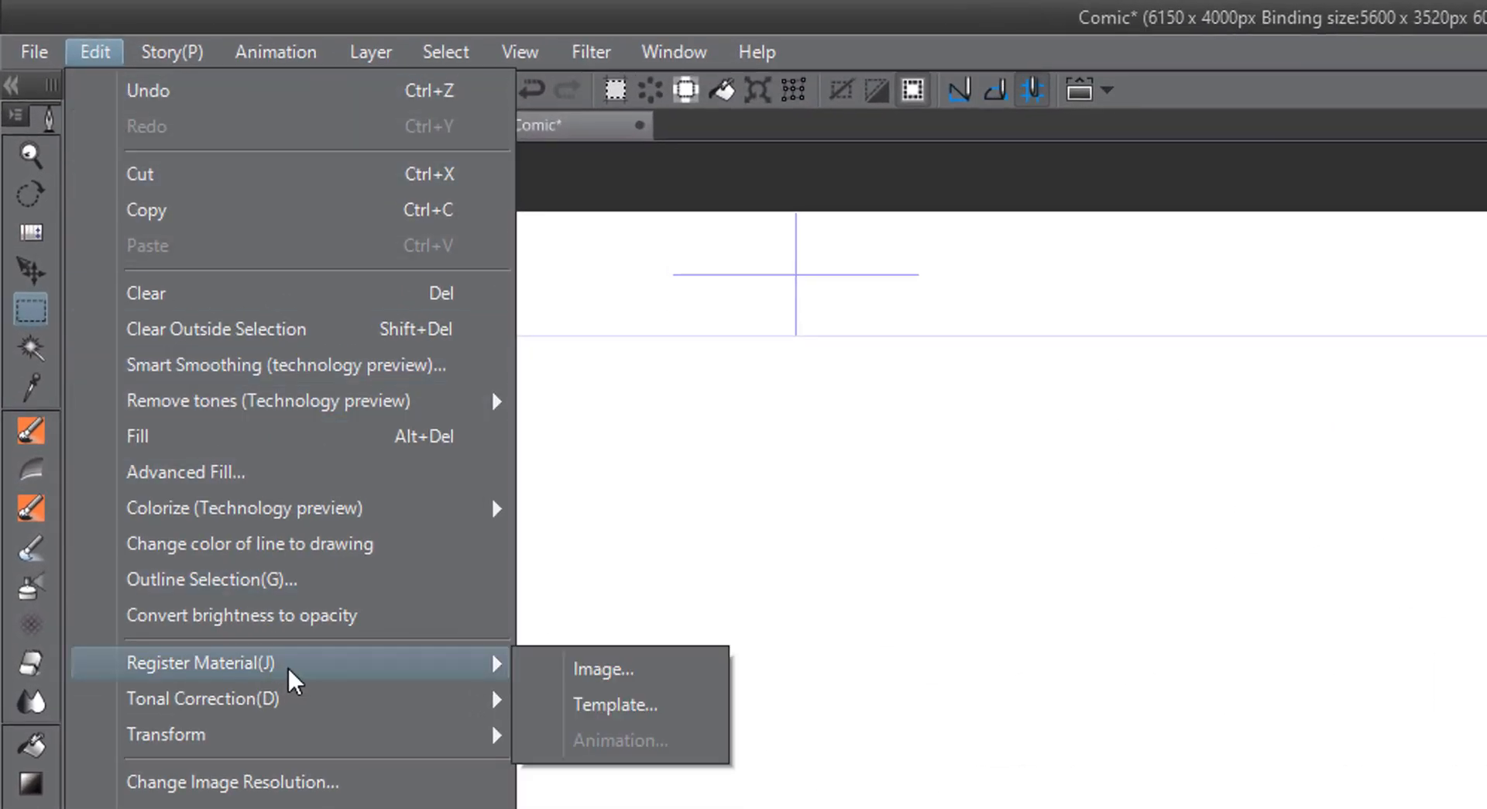
{"action": "left_click", "coordinate": [687, 670]}
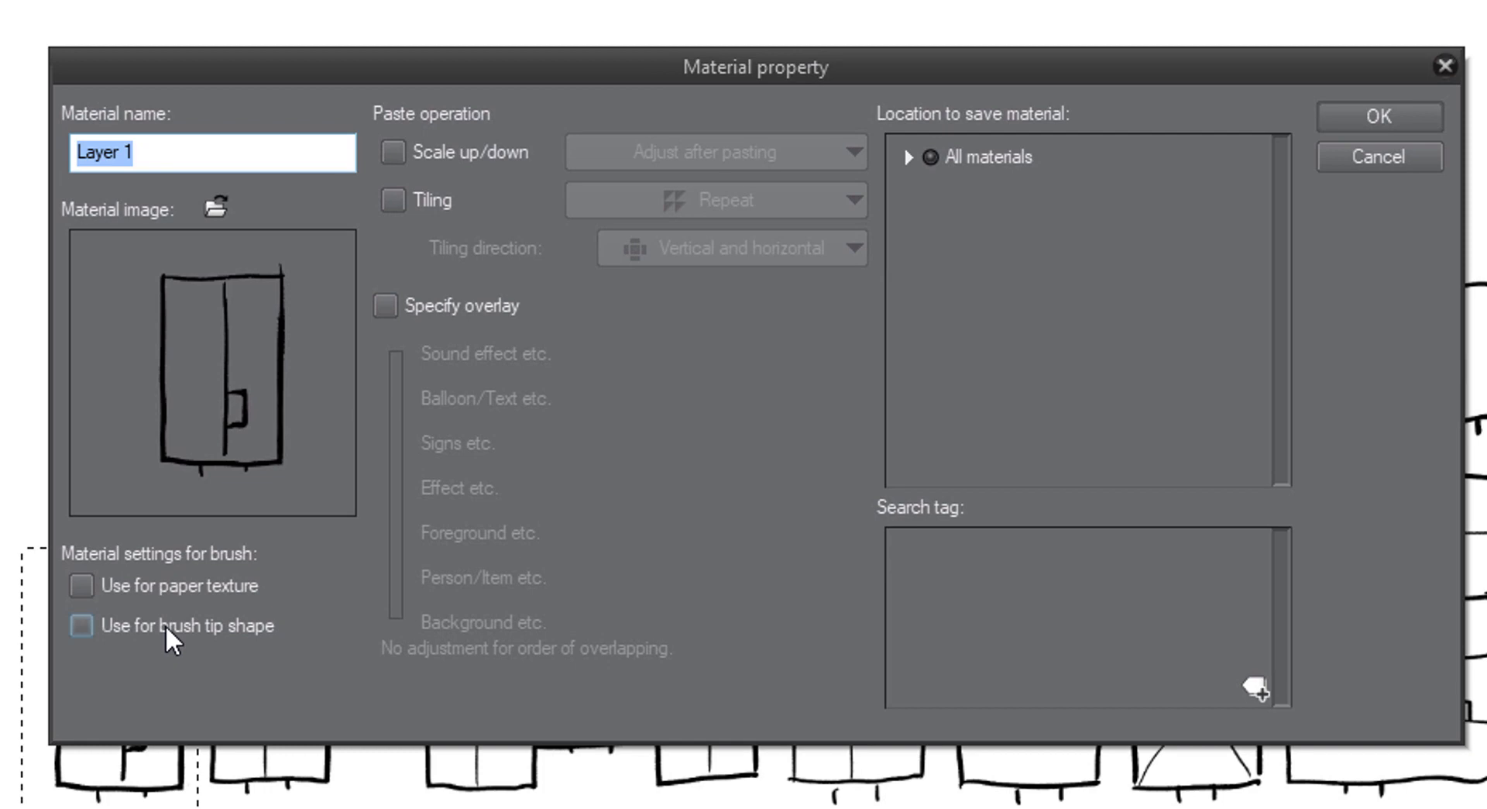
Register the material as House Example 1, usable for brush tip shape, saved under Image material with the search tag House
{"action": "left_click", "coordinate": [166, 628]}
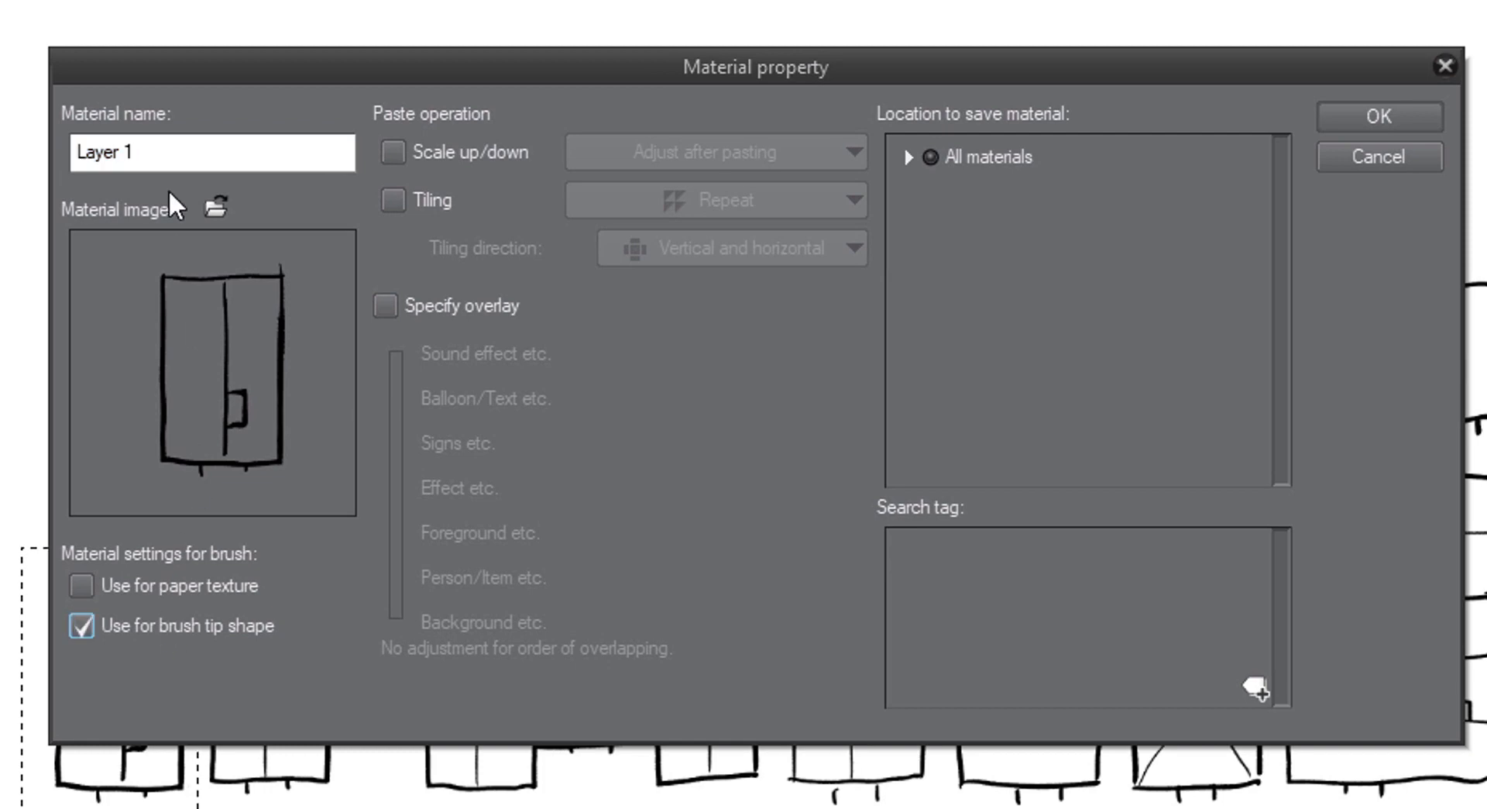
{"action": "left_click", "coordinate": [192, 149]}
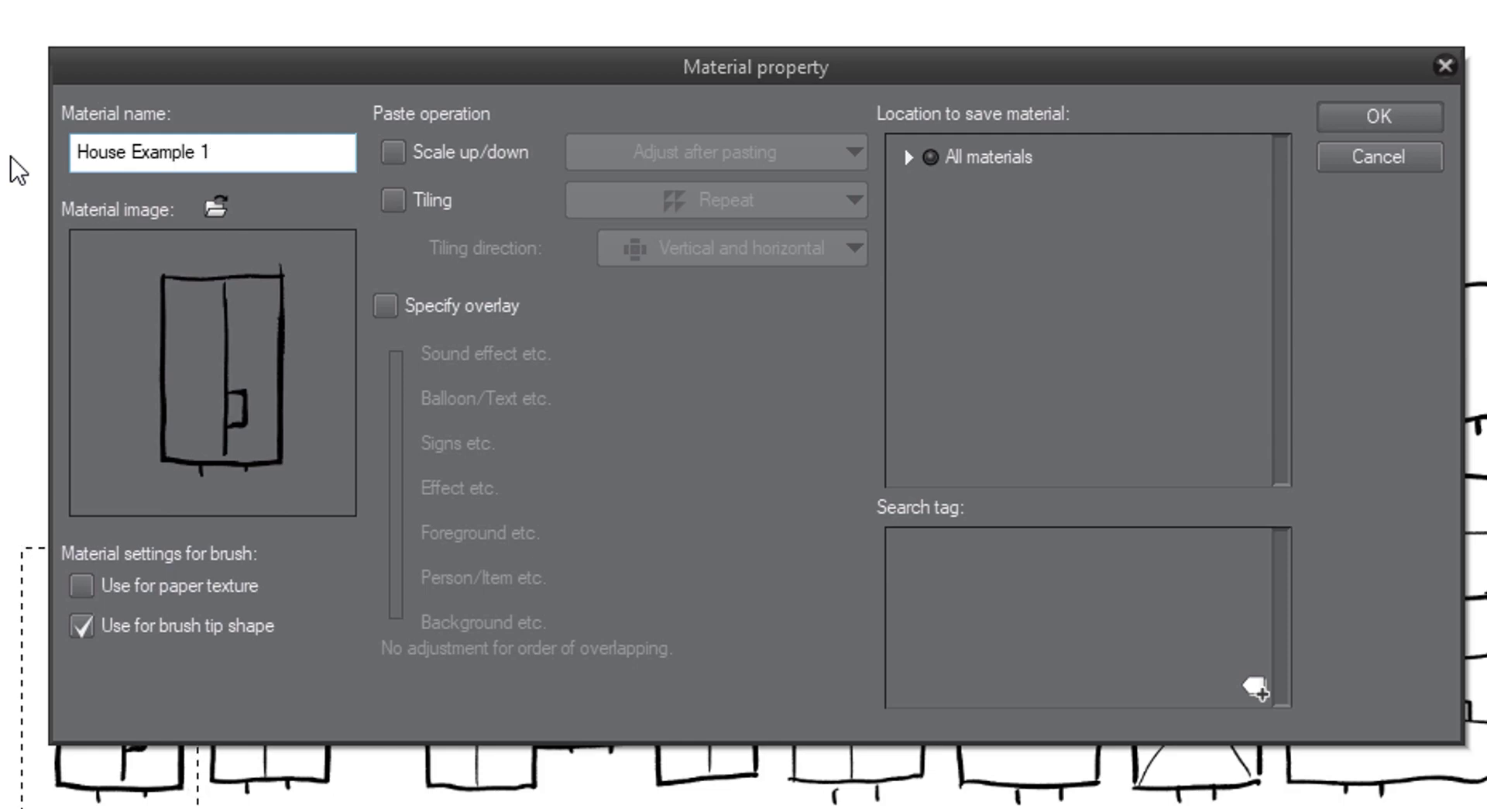
{"action": "left_click", "coordinate": [909, 157]}
{"action": "left_click", "coordinate": [1047, 365]}
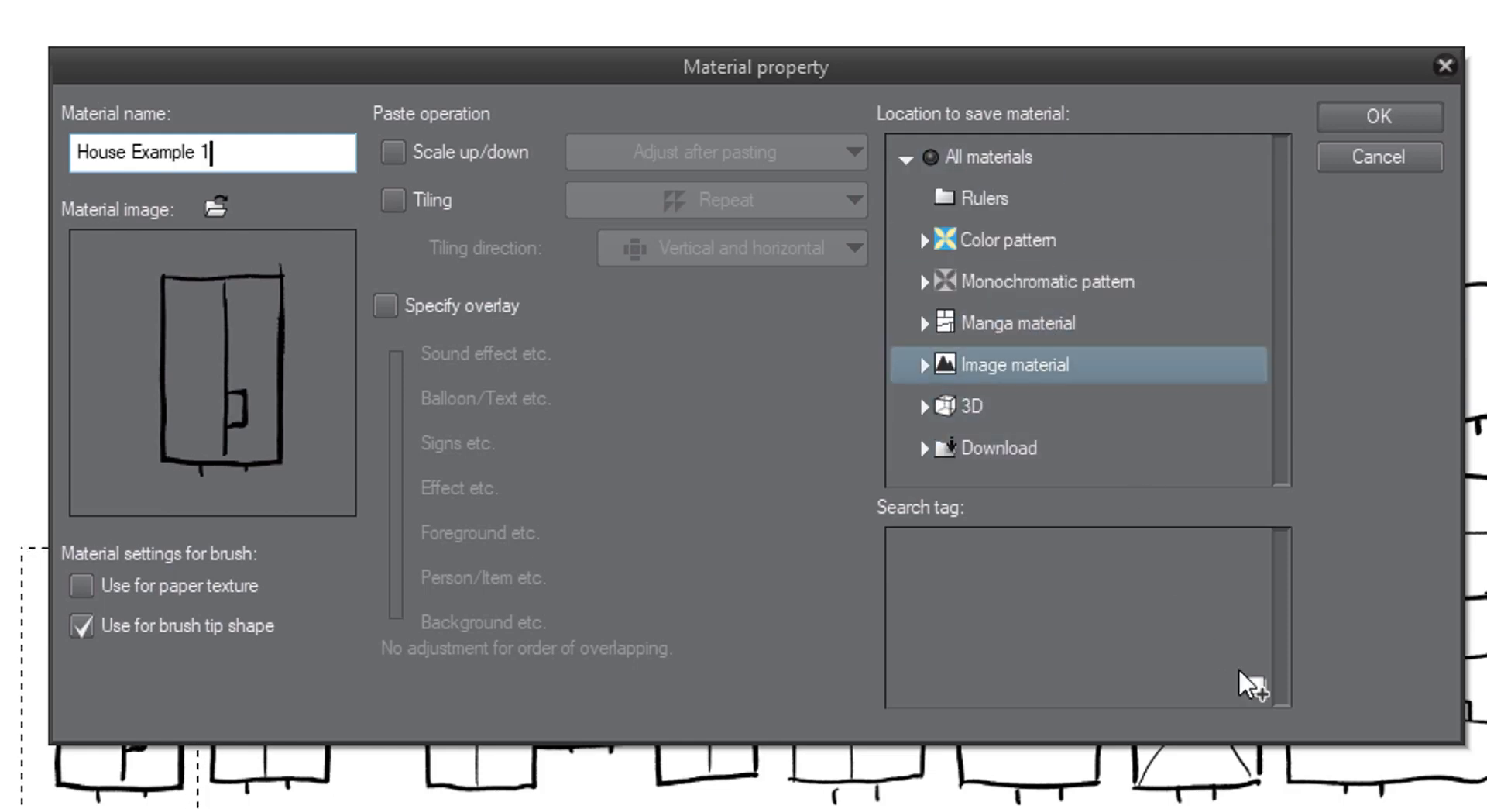
{"action": "left_click", "coordinate": [1253, 688]}
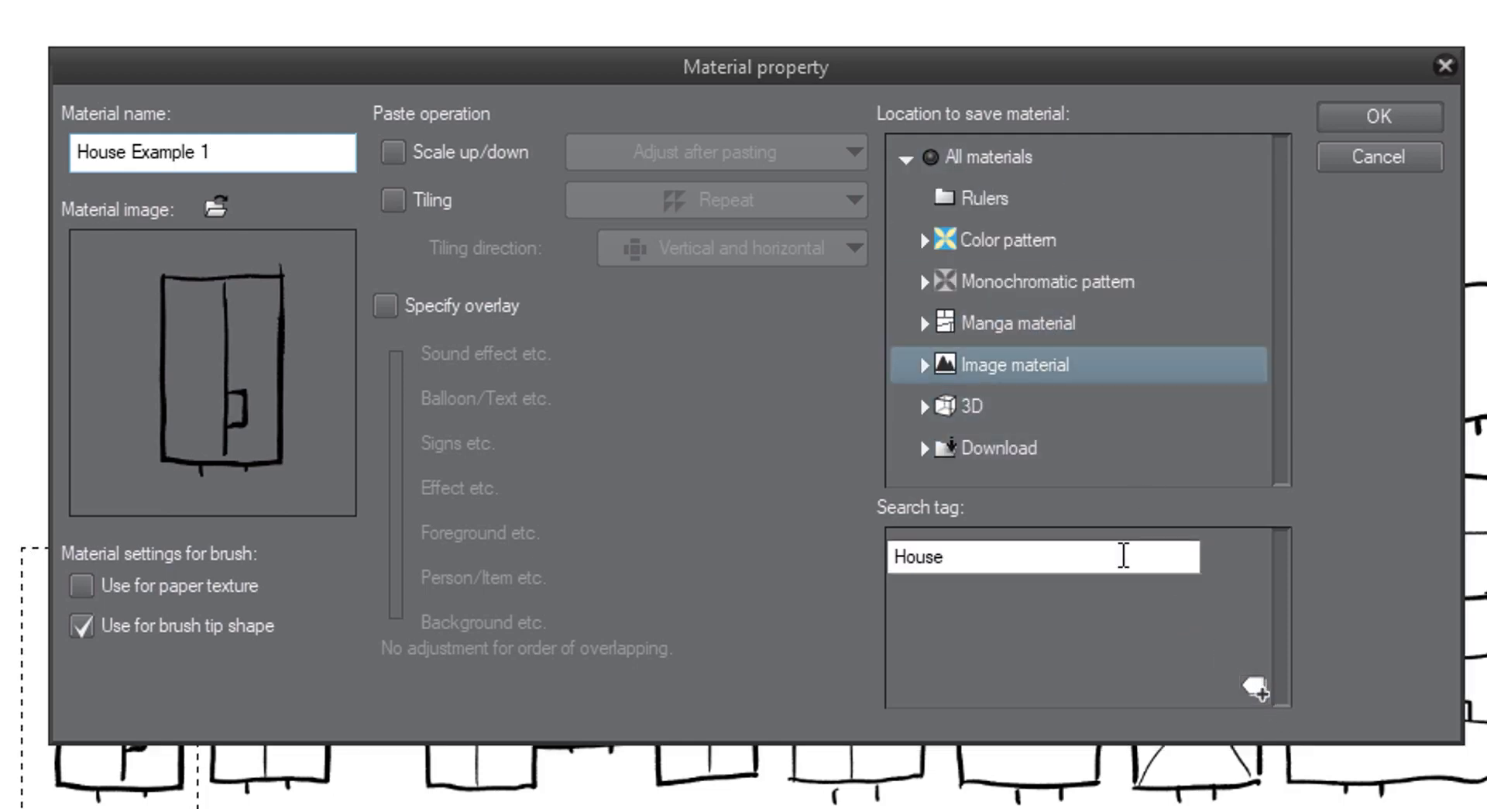
{"action": "left_click", "coordinate": [1105, 701]}
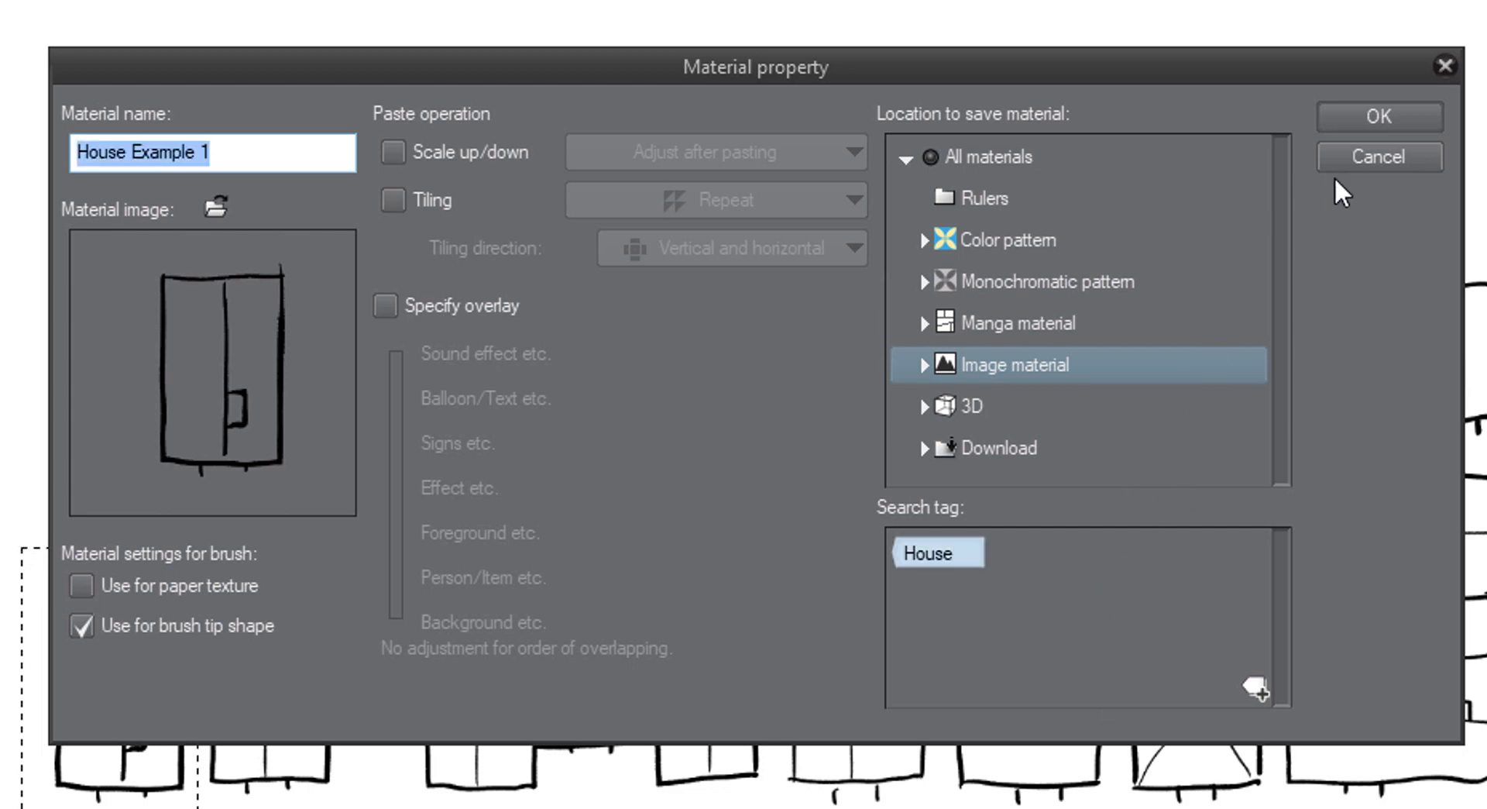
{"action": "left_click", "coordinate": [1379, 118]}
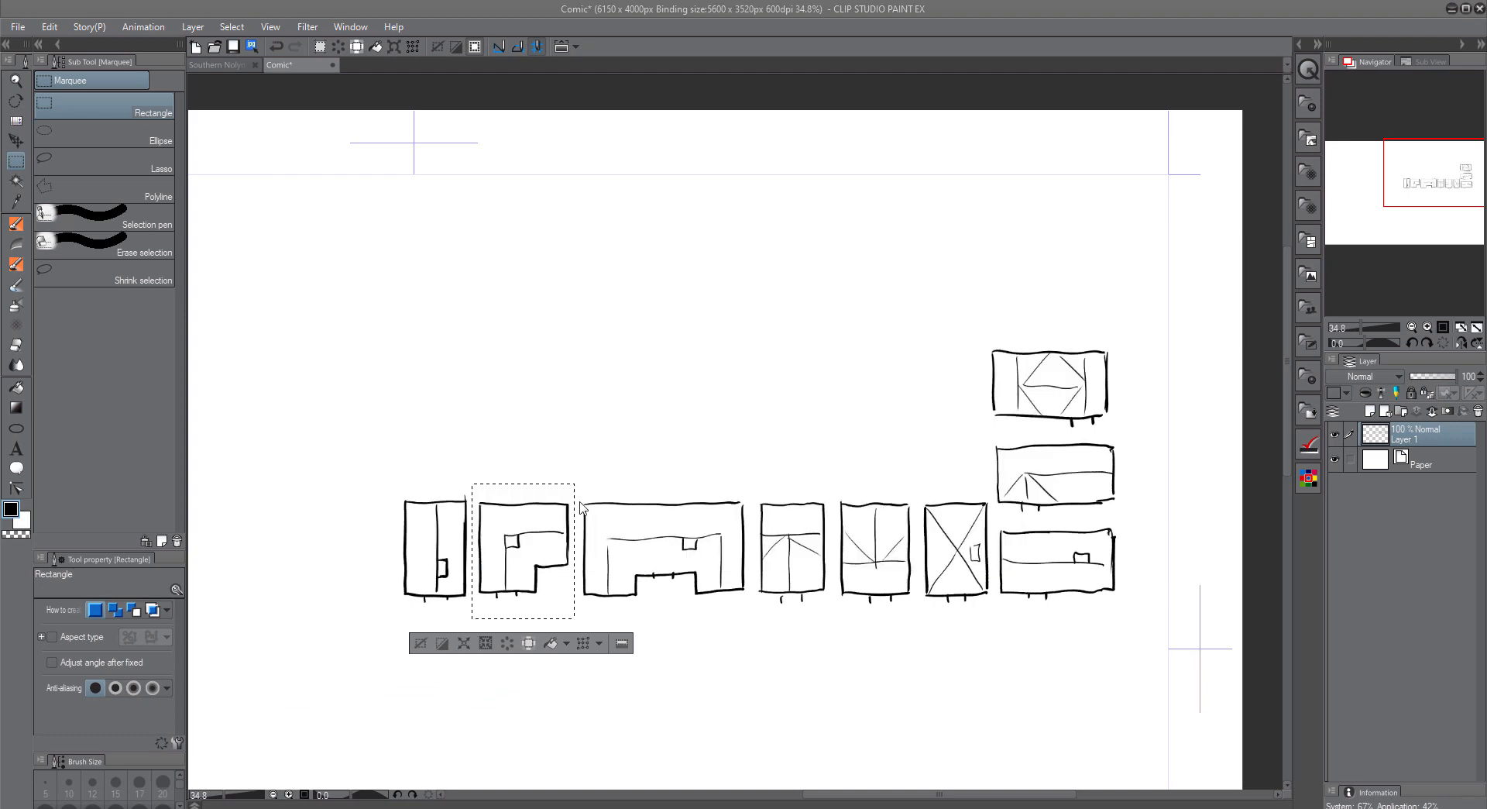
Select the wide U-shaped house and register it as brush tip material HouseE3 under Image material, tagged House
{"action": "left_click_drag", "start_coordinate": [575, 488], "coordinate": [751, 617]}
{"action": "left_click", "coordinate": [49, 26]}
{"action": "left_click", "coordinate": [654, 379]}
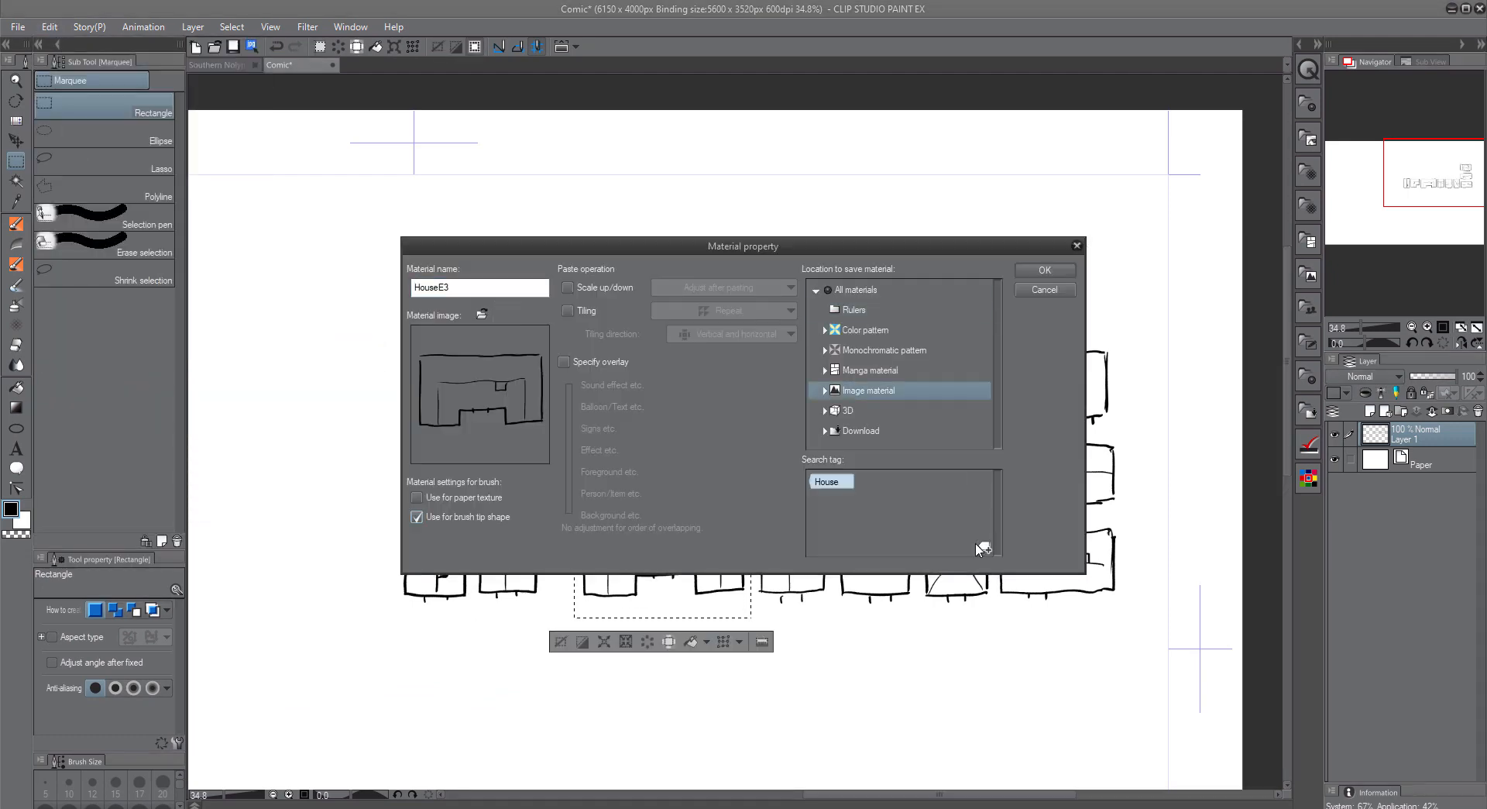
{"action": "left_click", "coordinate": [1045, 269]}
Select the fourth house in the row and register it as brush tip material HouseE4 under Image material, tagged House
{"action": "left_click_drag", "start_coordinate": [755, 491], "coordinate": [831, 619]}
{"action": "left_click", "coordinate": [49, 27]}
{"action": "left_click", "coordinate": [104, 345]}
{"action": "left_click", "coordinate": [982, 547]}
{"action": "type", "text": "Hous"}
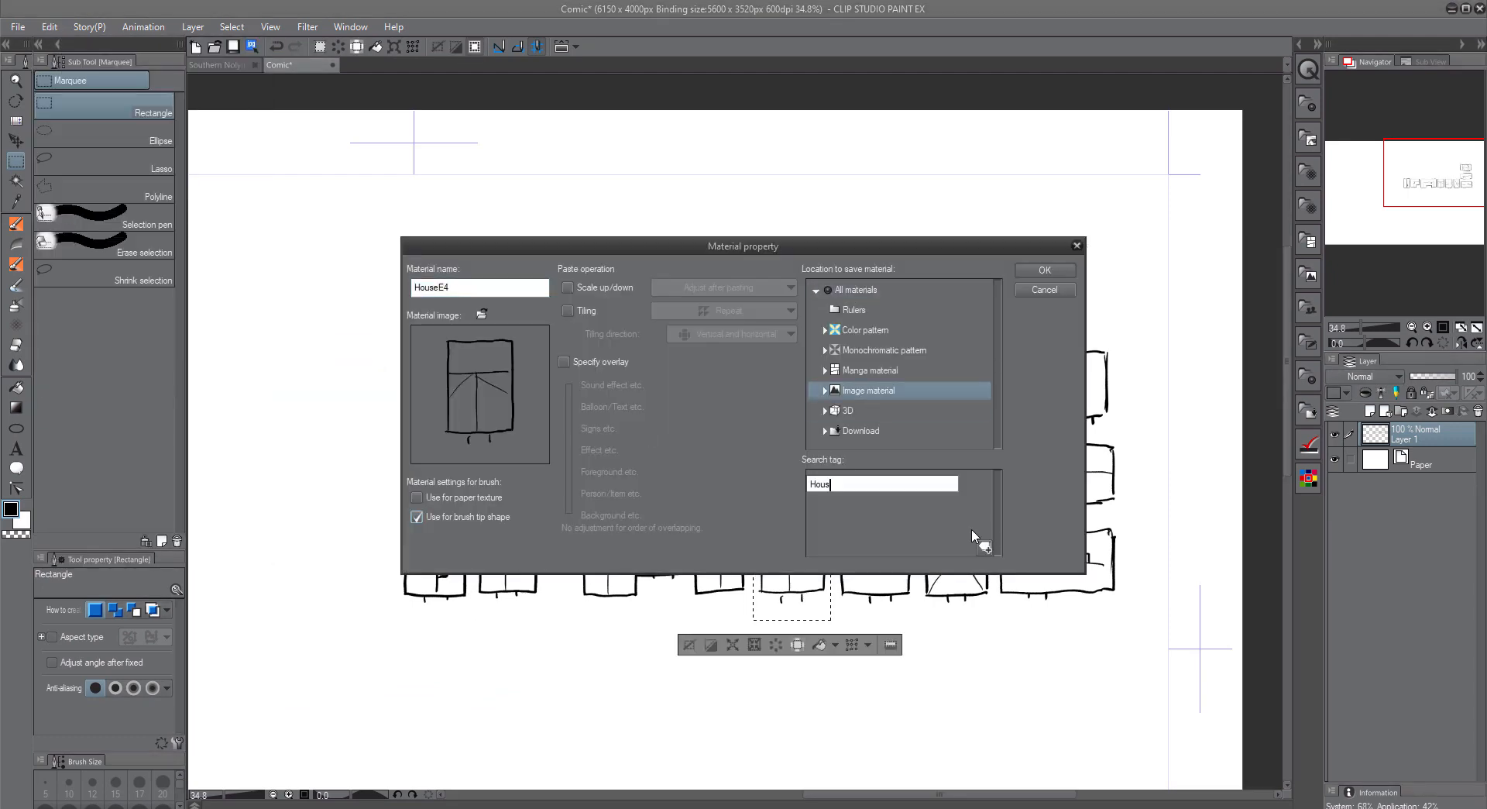
{"action": "left_click", "coordinate": [1045, 269]}
Marquee-select the fifth house in the row and register it as brush tip material HouseE5 under Image material with a House tag
{"action": "left_click_drag", "start_coordinate": [831, 490], "coordinate": [918, 621]}
{"action": "left_click", "coordinate": [49, 27]}
{"action": "left_click", "coordinate": [325, 345]}
{"action": "left_click", "coordinate": [982, 546]}
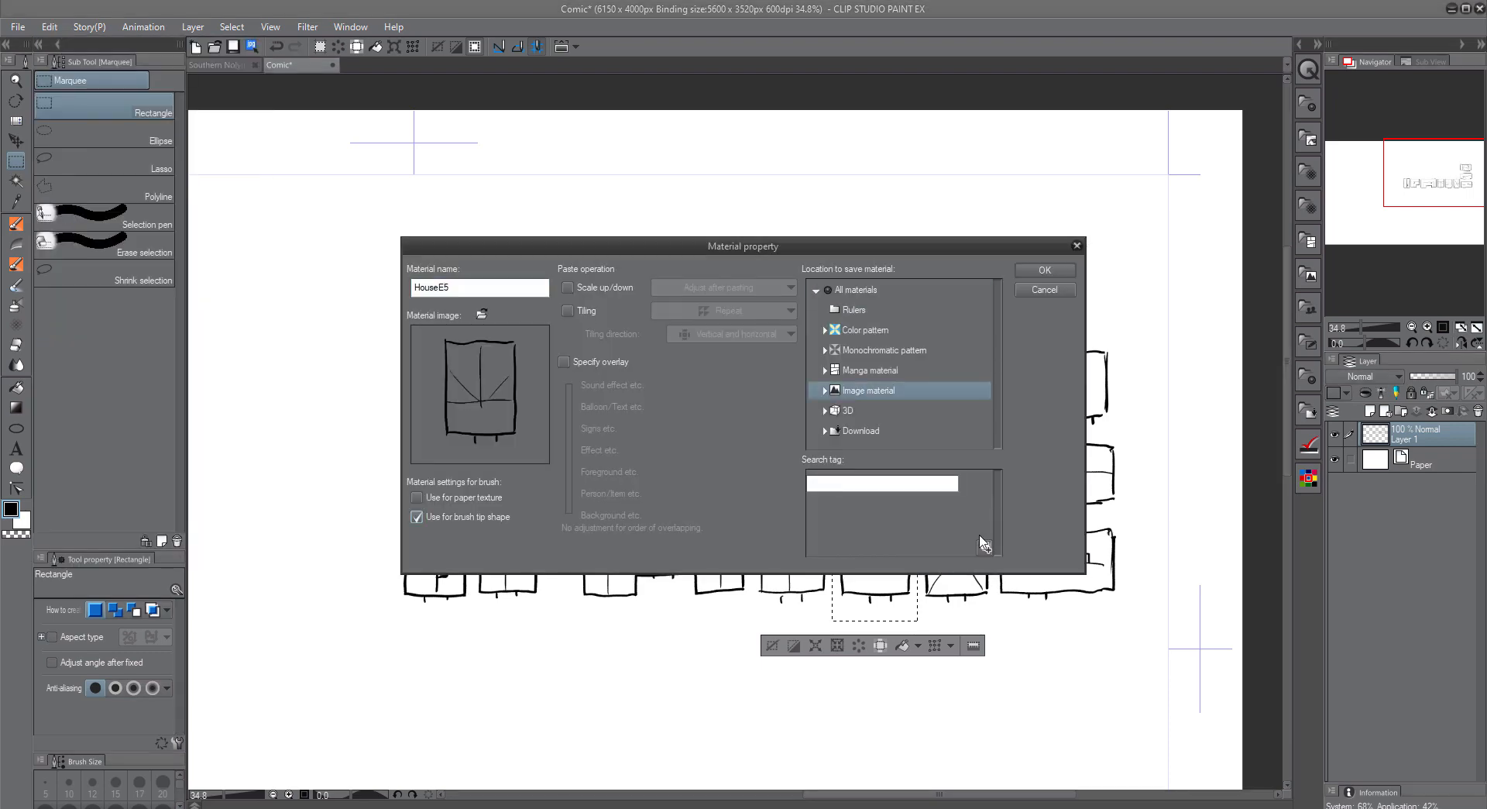
{"action": "left_click", "coordinate": [1045, 269]}
Select the house with crossed diagonal roof lines and register it as brush tip material HouseE6 under Image material, tagged House
{"action": "left_click_drag", "start_coordinate": [915, 490], "coordinate": [994, 622]}
{"action": "left_click", "coordinate": [49, 26]}
{"action": "left_click", "coordinate": [325, 345]}
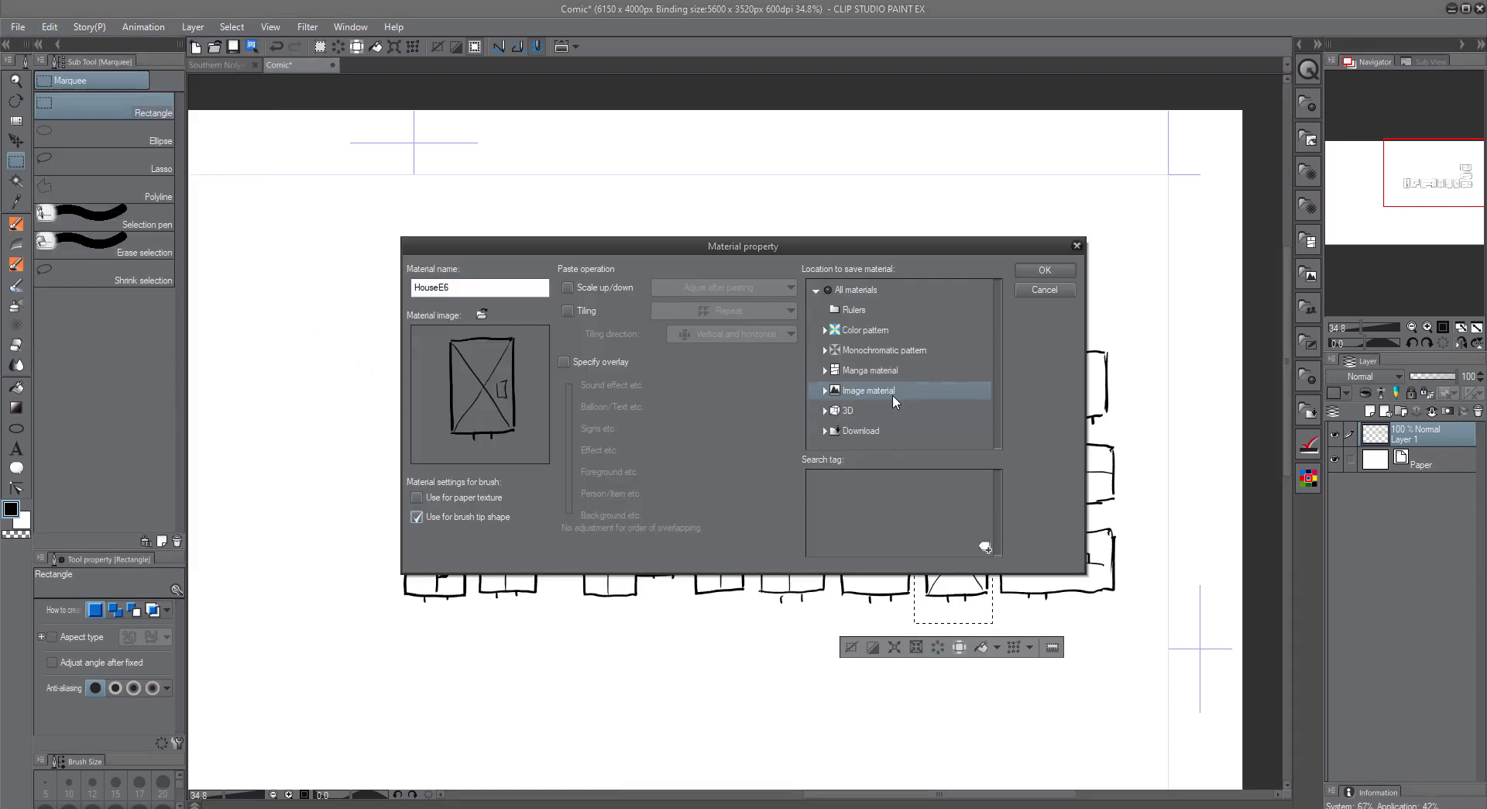
{"action": "left_click", "coordinate": [1045, 270]}
Select the wide house at the row's right end and register it as brush tip material HouseE7 under Image material
{"action": "left_click_drag", "start_coordinate": [997, 521], "coordinate": [1121, 618]}
{"action": "left_click", "coordinate": [49, 27]}
{"action": "left_click", "coordinate": [333, 346]}
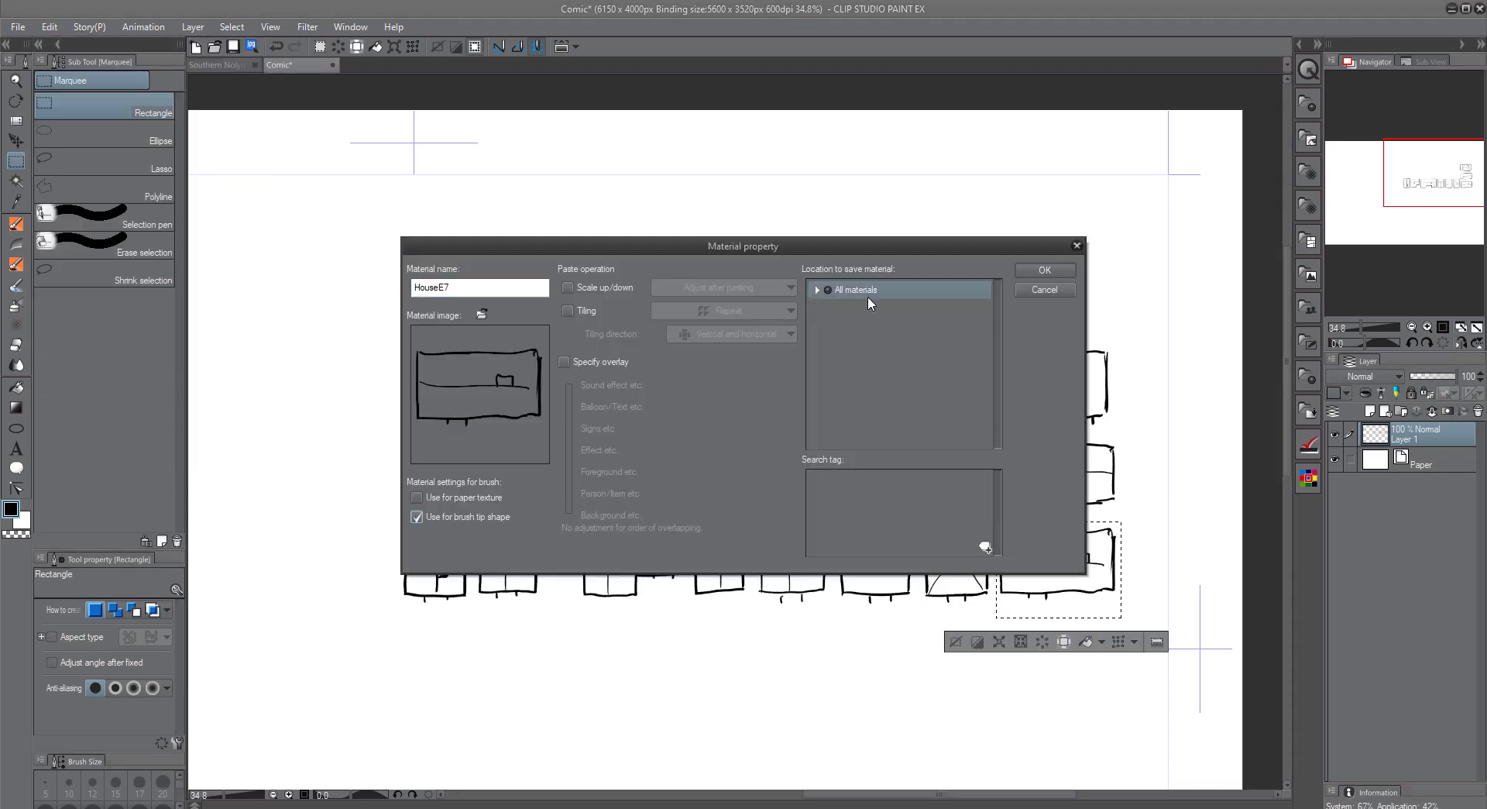
{"action": "left_click", "coordinate": [876, 385]}
{"action": "left_click", "coordinate": [1045, 270]}
Select the middle house of the right-hand column and register it as brush tip material HouseE8 under Image material
{"action": "left_click_drag", "start_coordinate": [996, 434], "coordinate": [1121, 519]}
{"action": "left_click", "coordinate": [49, 26]}
{"action": "left_click", "coordinate": [341, 354]}
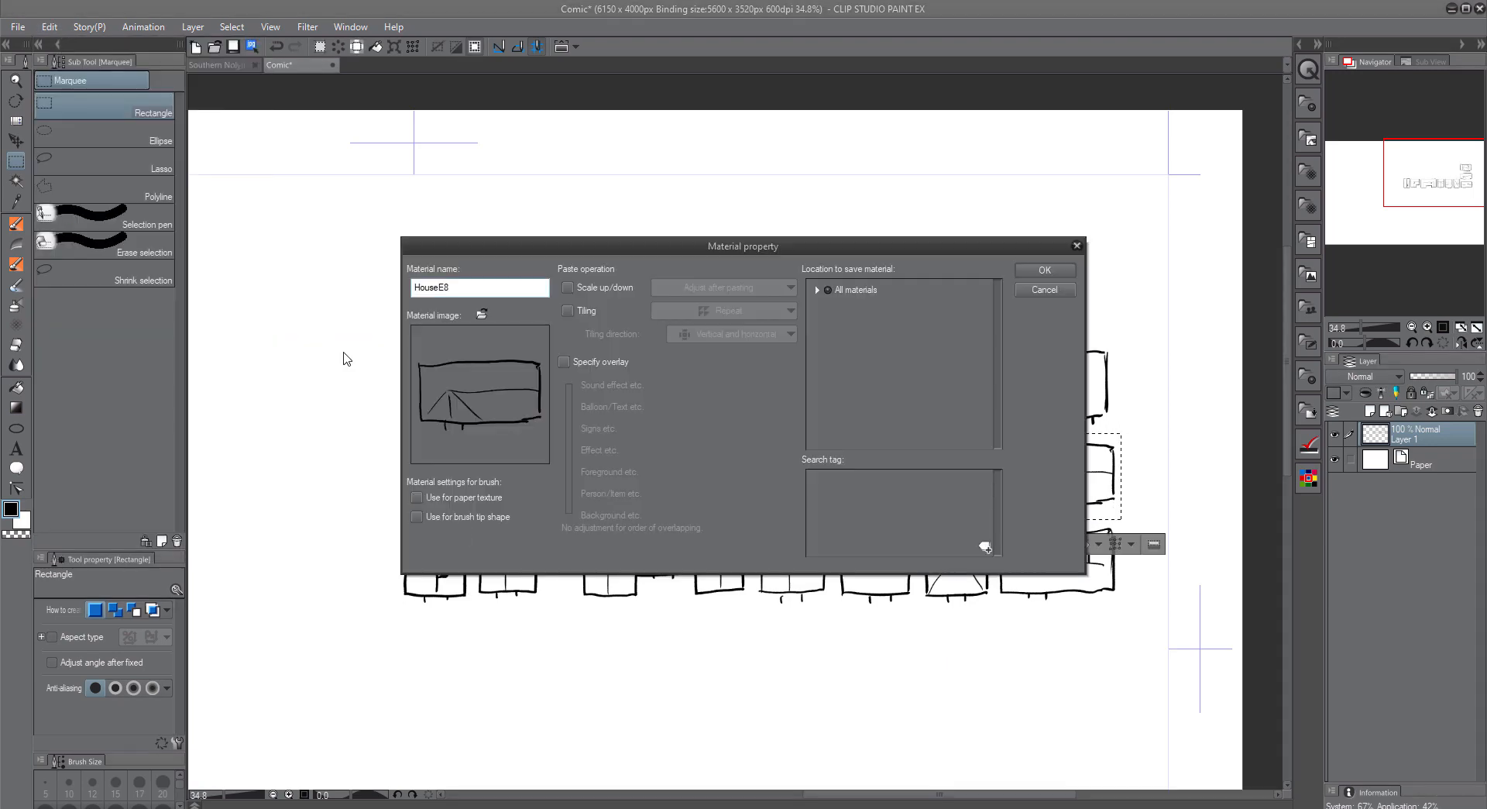
{"action": "left_click", "coordinate": [876, 385]}
{"action": "left_click", "coordinate": [1045, 269]}
Select the topmost house of the right-hand column and register it as brush tip material HouseE9 under Image material
{"action": "left_click_drag", "start_coordinate": [996, 337], "coordinate": [1123, 436]}
{"action": "left_click", "coordinate": [49, 26]}
{"action": "left_click", "coordinate": [322, 351]}
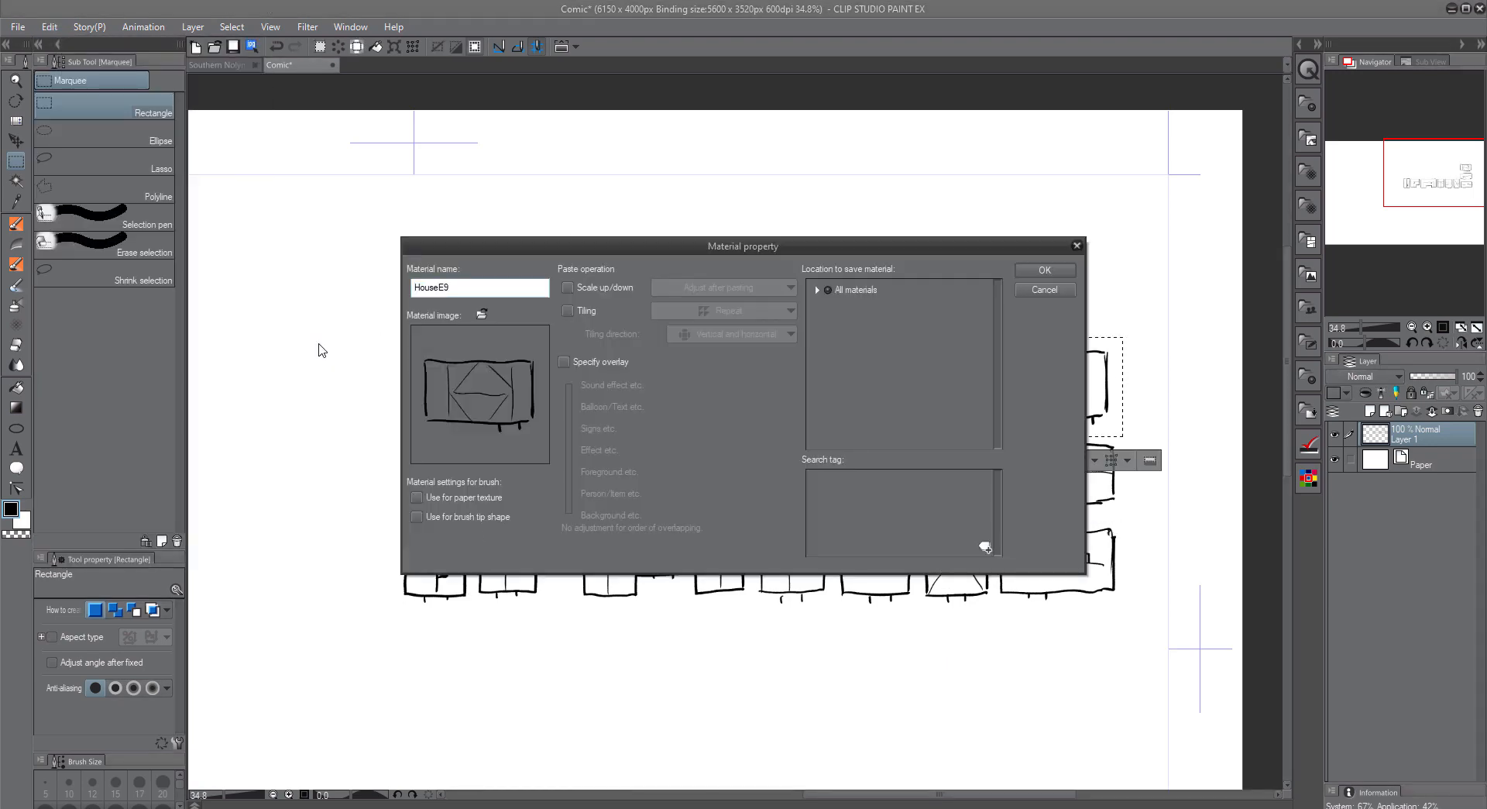
{"action": "left_click", "coordinate": [417, 516]}
{"action": "left_click", "coordinate": [875, 385]}
{"action": "left_click", "coordinate": [1045, 269]}
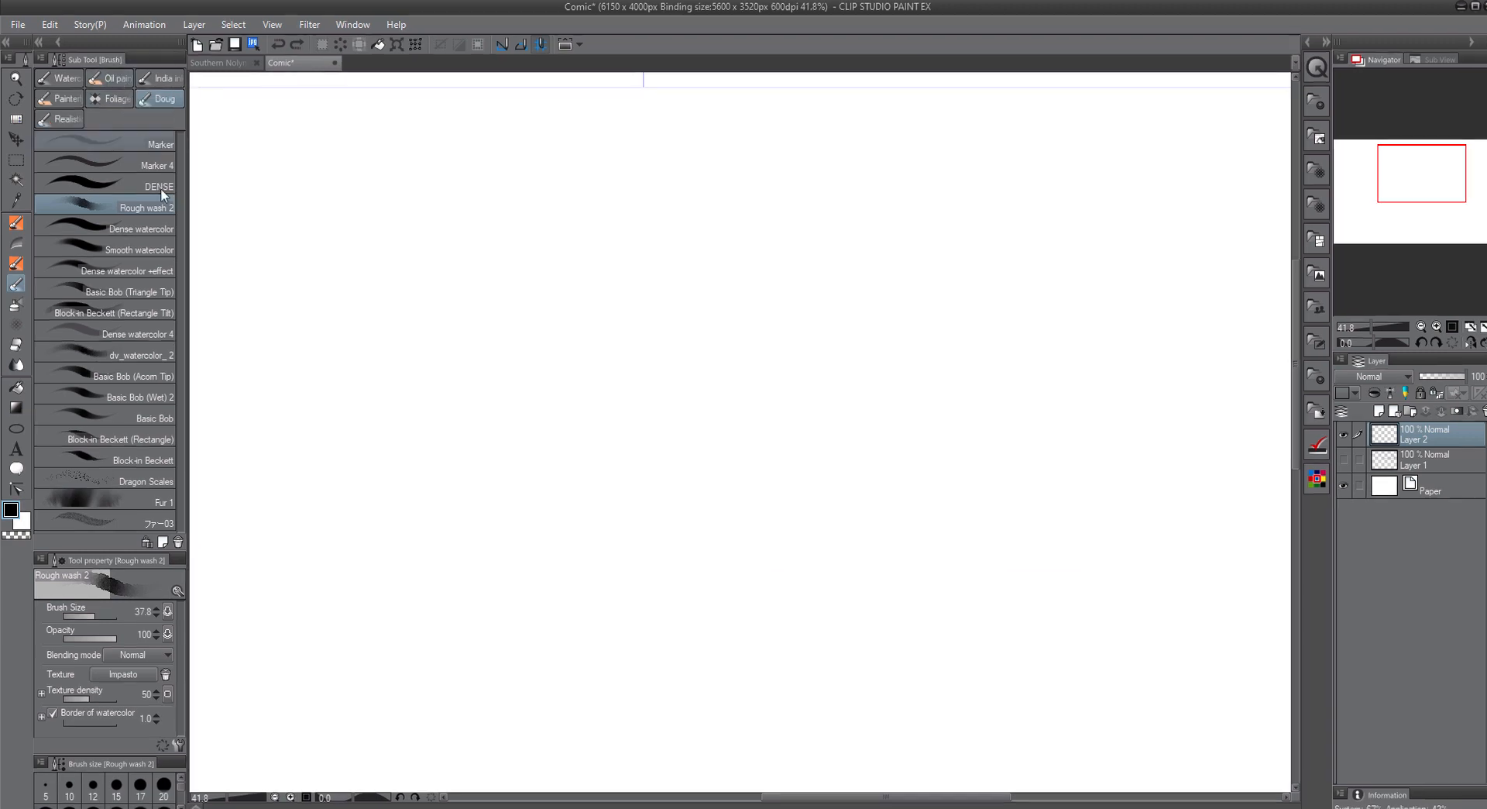
Switch to the REAL Ink Brush pencil, try a wavy stroke on the blank canvas and undo it
{"action": "key", "text": "p"}
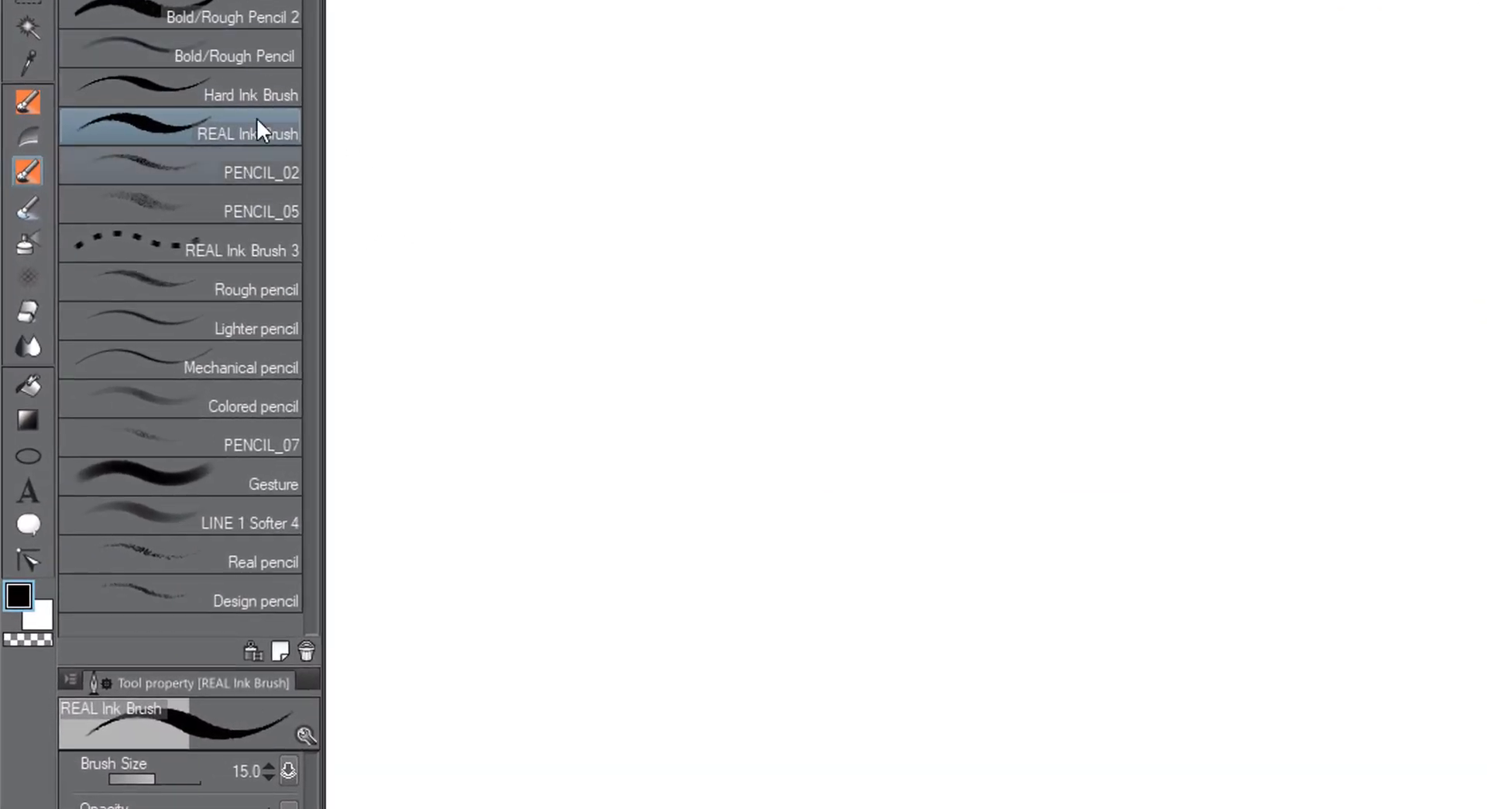
{"action": "mouse_move", "coordinate": [655, 424]}
{"action": "left_mouse_down"}
{"action": "mouse_move", "coordinate": [760, 326]}
{"action": "mouse_move", "coordinate": [844, 385]}
{"action": "left_mouse_up"}
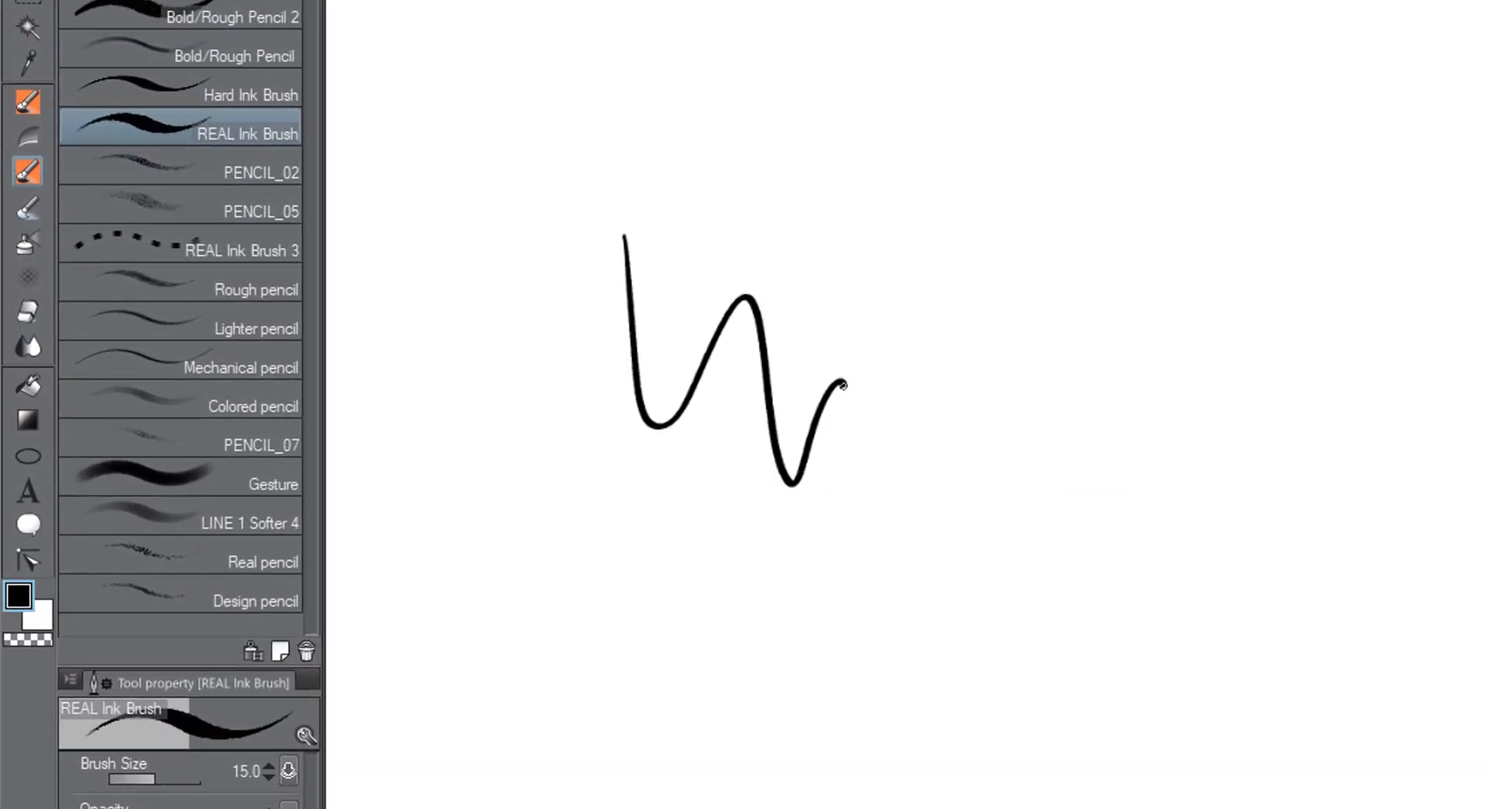
{"action": "key", "text": "ctrl+z"}
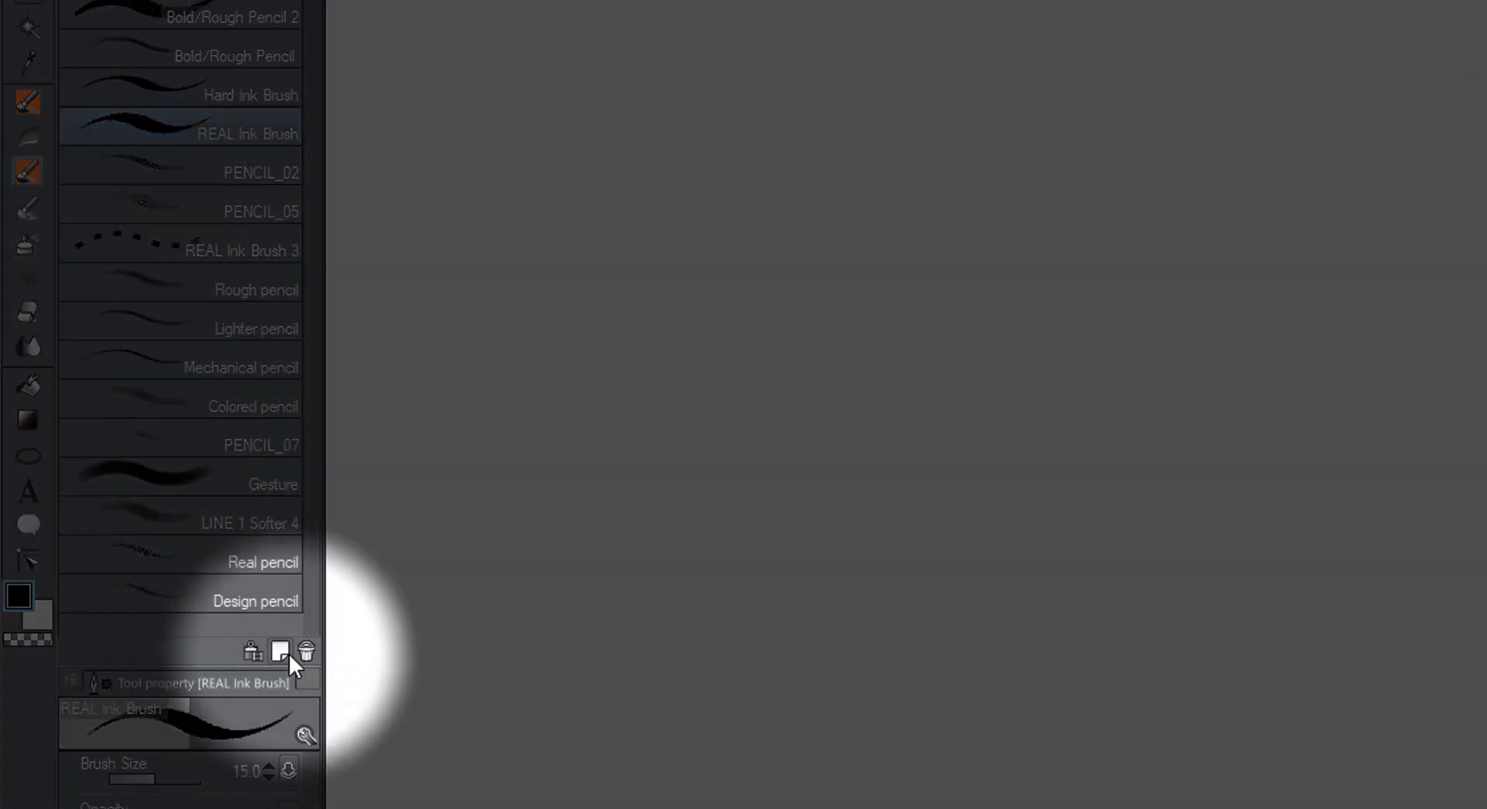
Duplicate the REAL Ink Brush sub tool under the name Houses Brush
{"action": "left_click", "coordinate": [283, 651]}
{"action": "type", "text": "Houses Brus"}
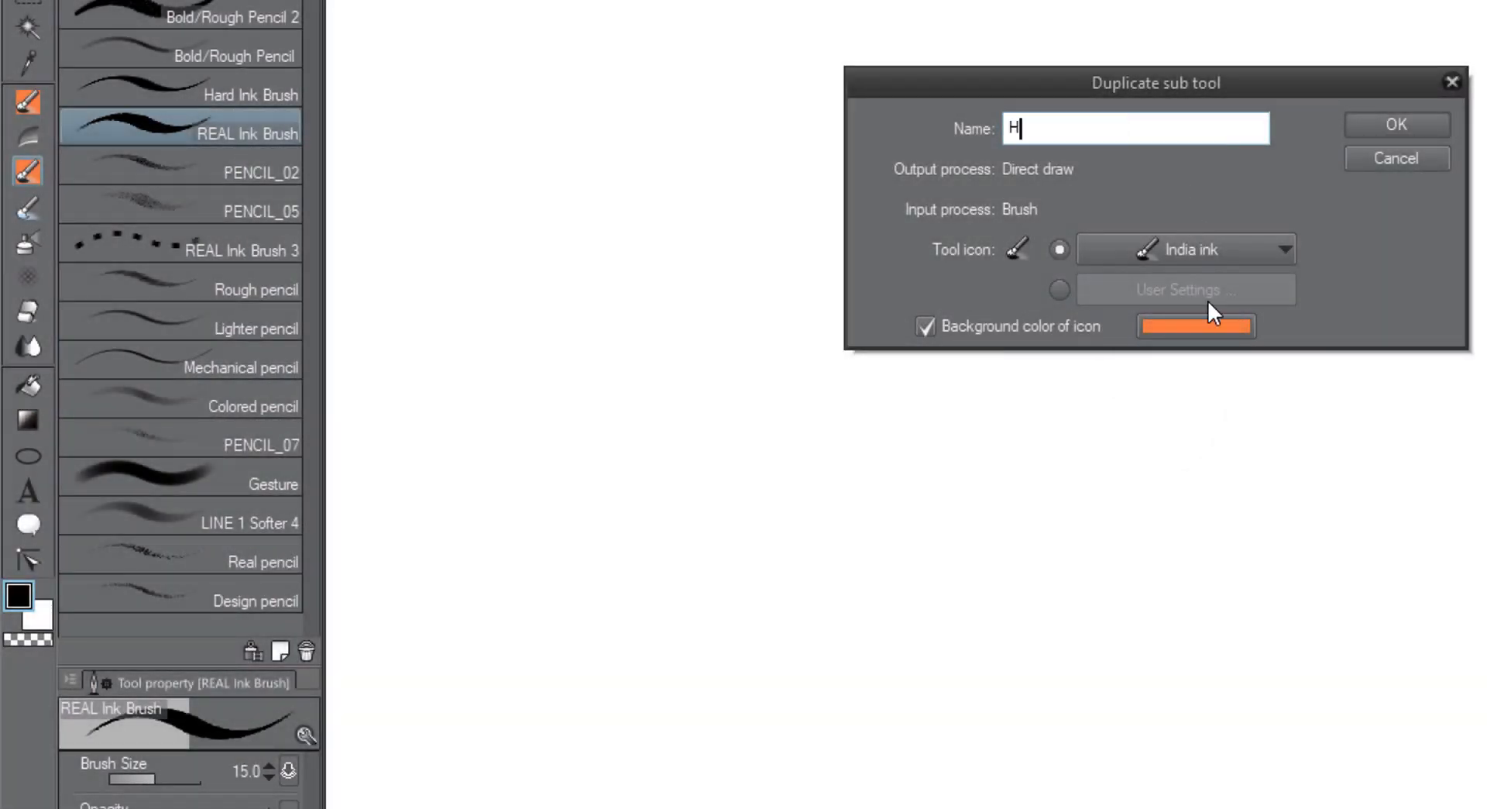
{"action": "type", "text": "h"}
{"action": "left_click", "coordinate": [1402, 118]}
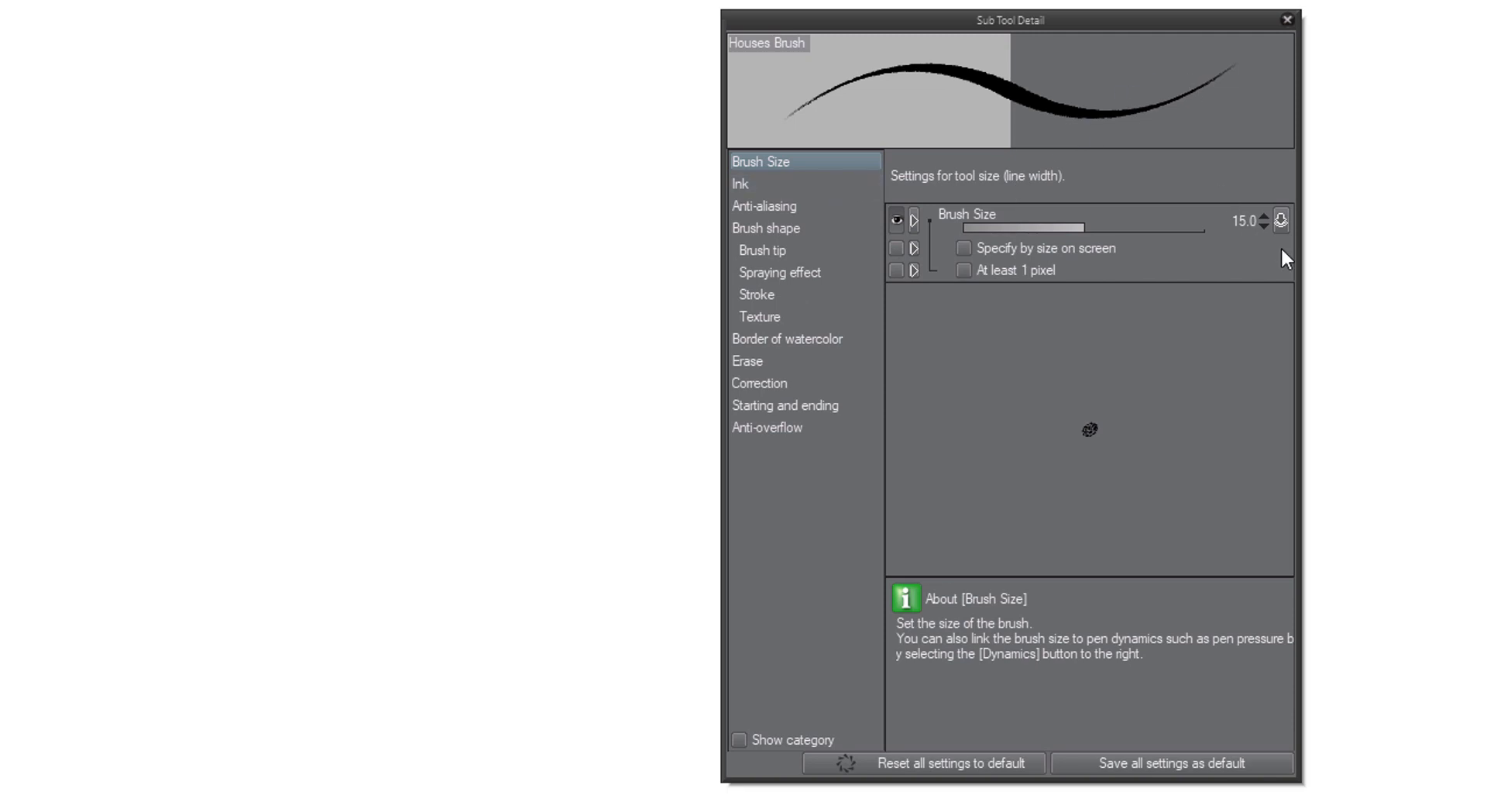
Turn off pen pressure for the Houses Brush's size and delete its existing brush tip shape
{"action": "left_click", "coordinate": [1288, 221]}
{"action": "left_click", "coordinate": [1321, 278]}
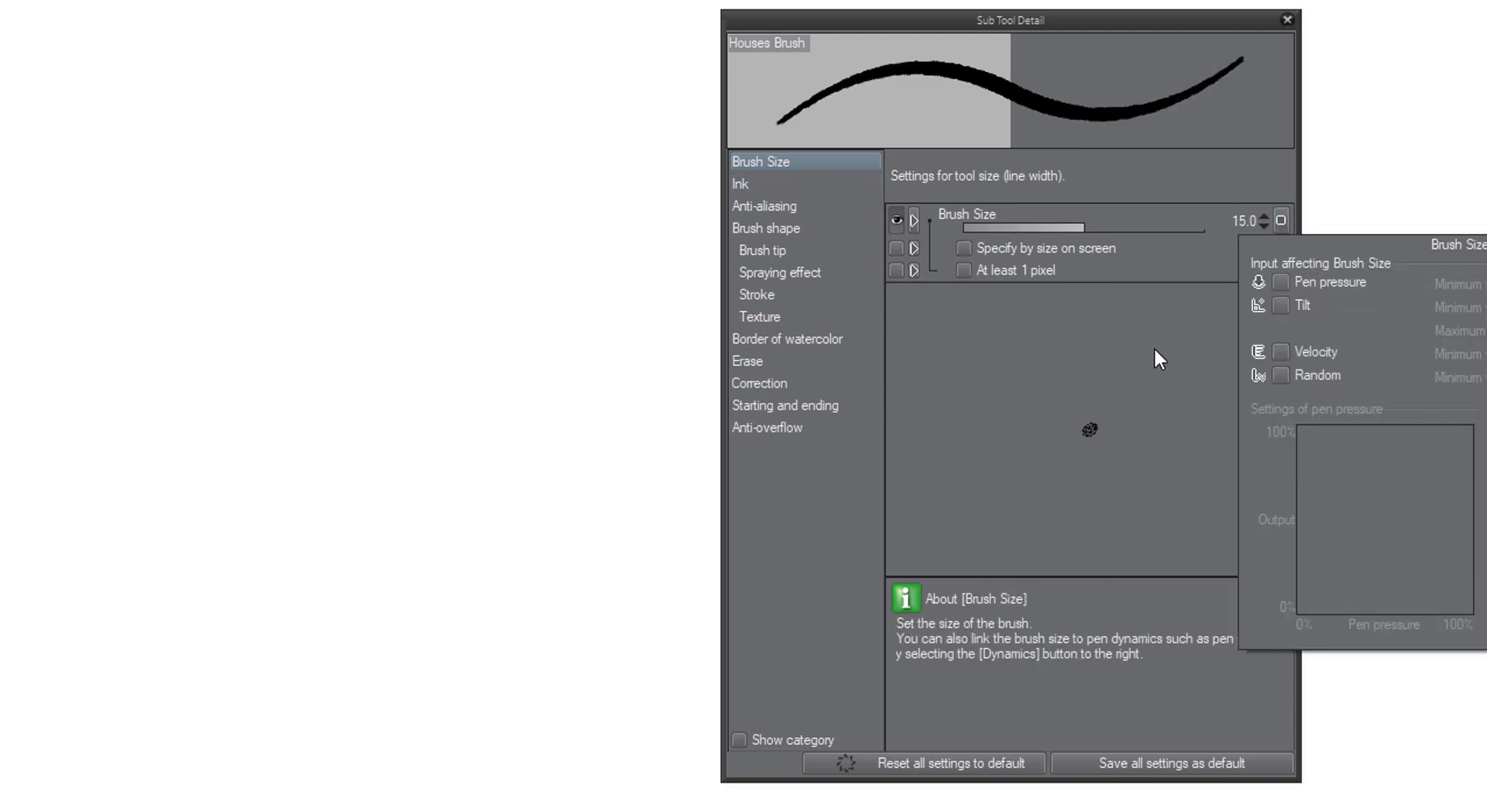
{"action": "left_click", "coordinate": [766, 228]}
{"action": "left_click", "coordinate": [762, 249]}
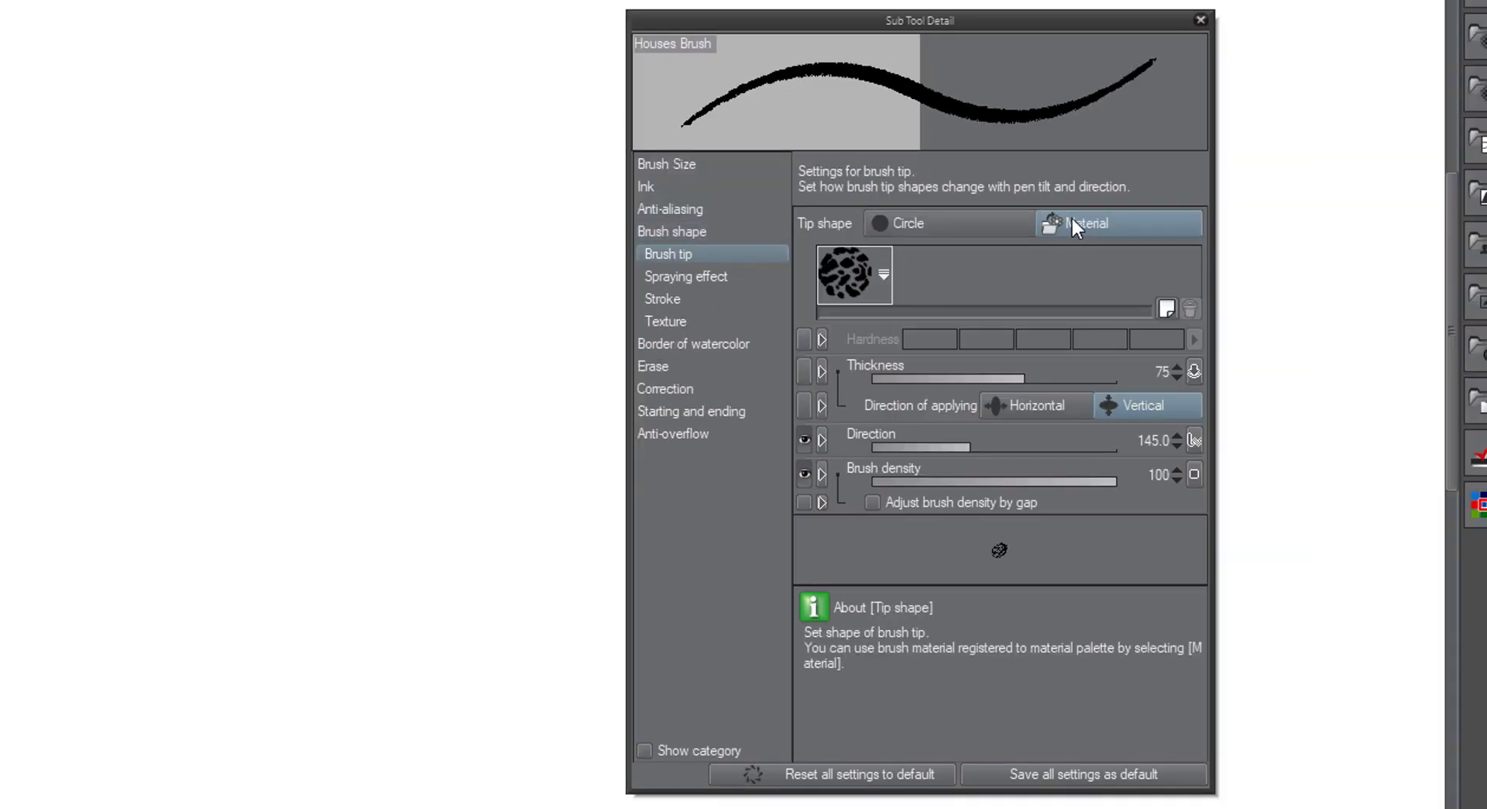
{"action": "left_click", "coordinate": [876, 273]}
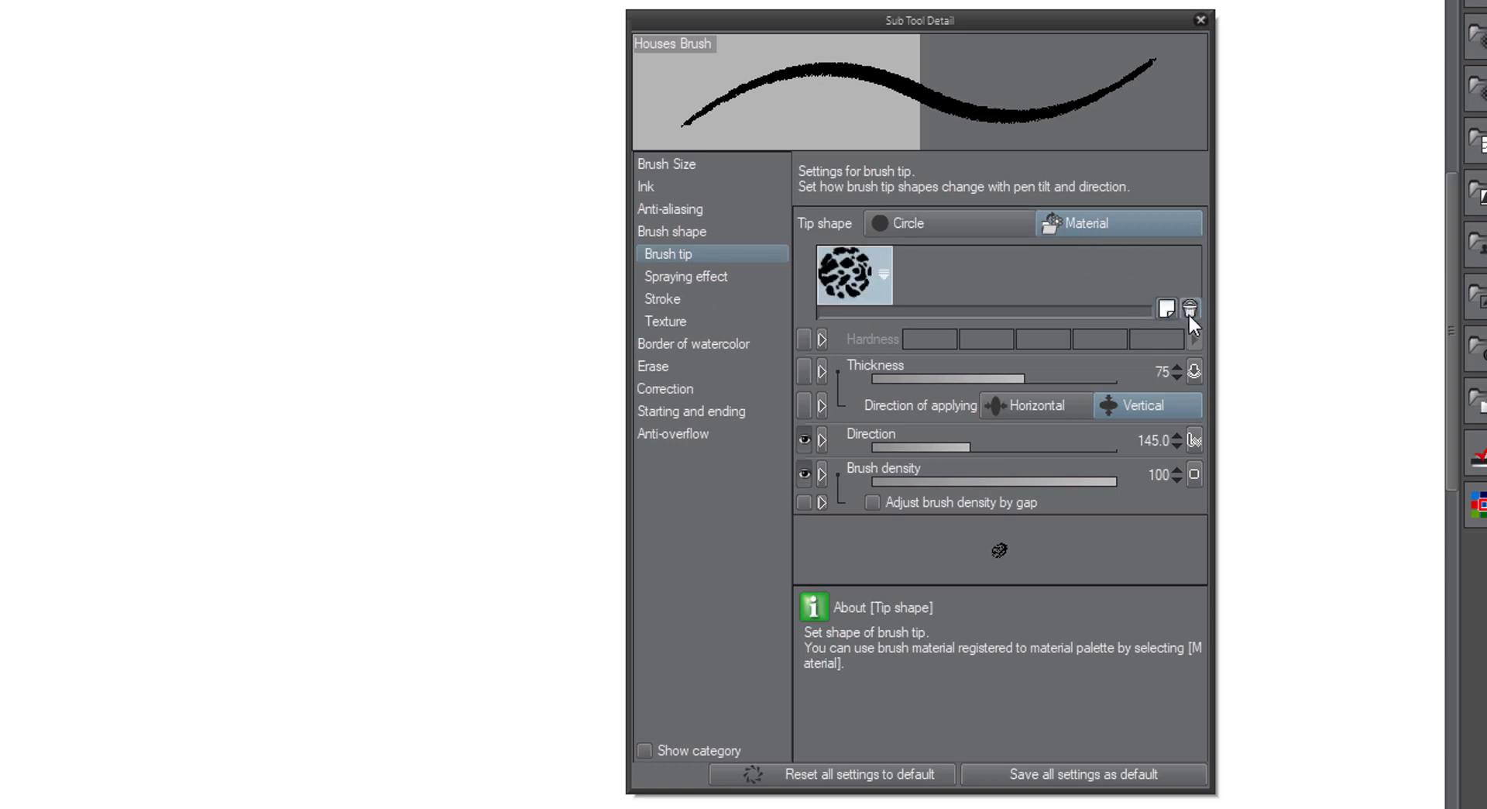
{"action": "left_click", "coordinate": [1189, 309]}
{"action": "left_click", "coordinate": [654, 246]}
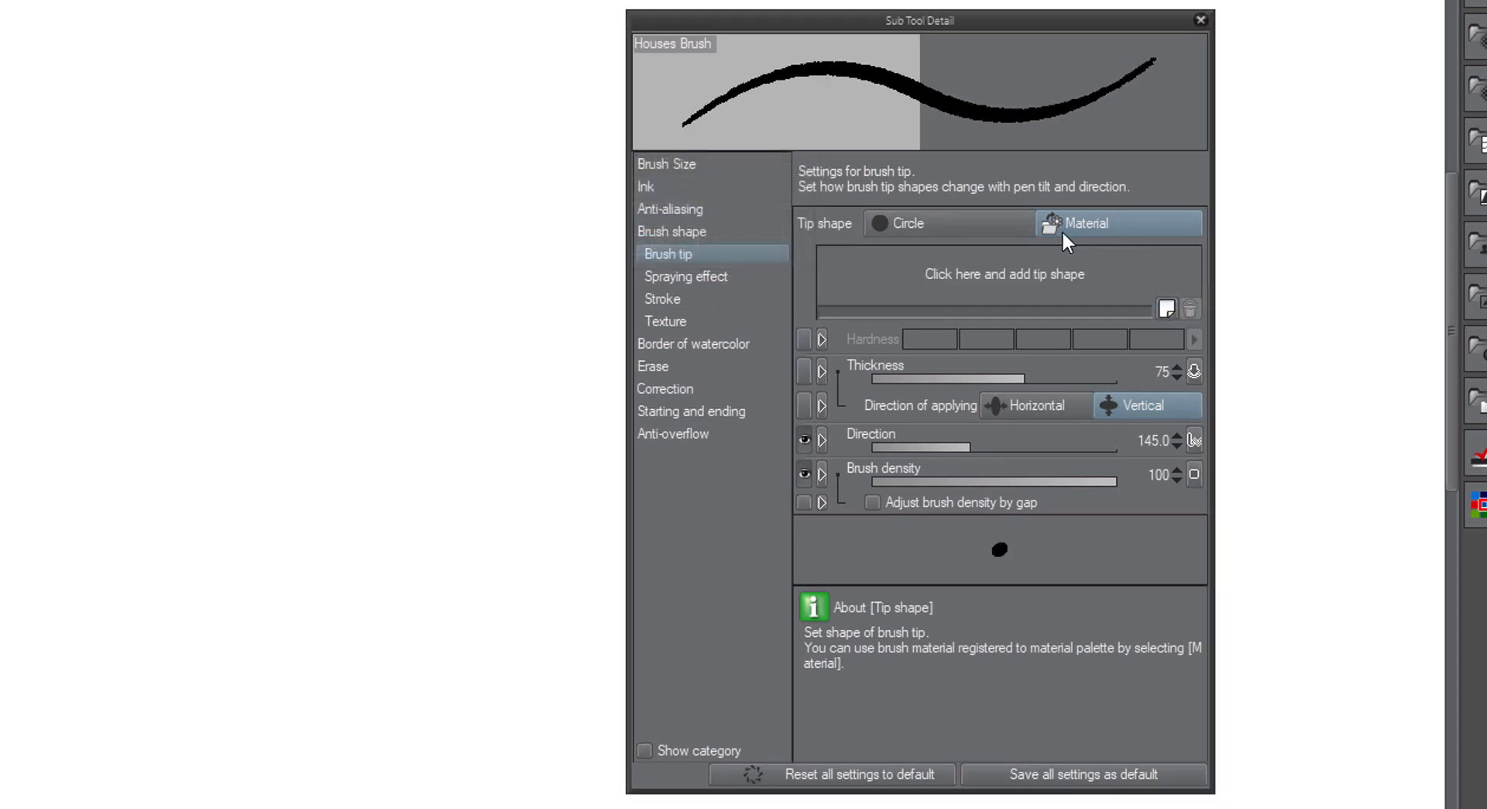
Filter the materials by the House tag and add the house drawings, House Example 1 through HouseE9, as brush tip shapes
{"action": "left_click", "coordinate": [1165, 310]}
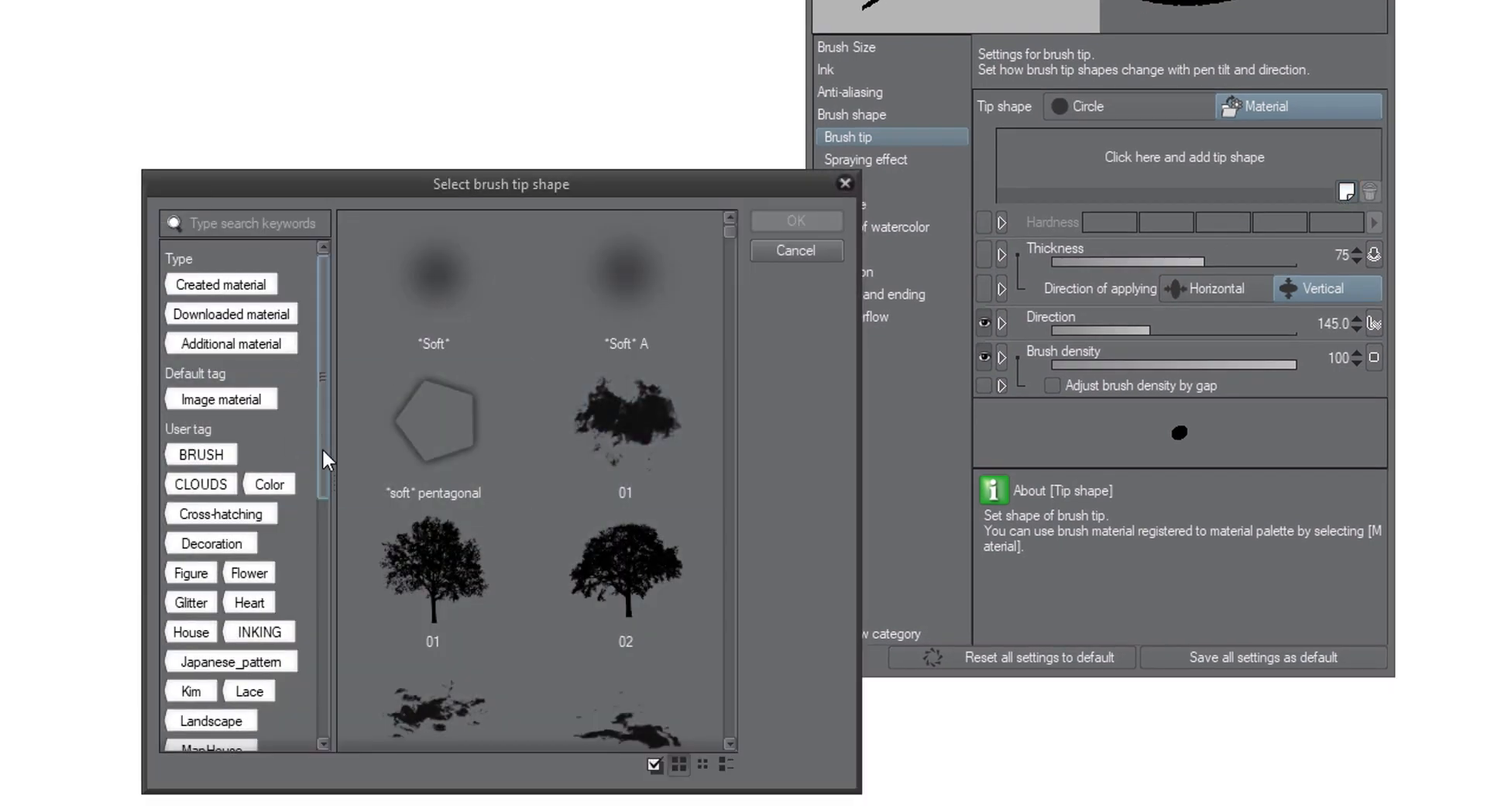
{"action": "left_click_drag", "start_coordinate": [322, 448], "coordinate": [308, 549]}
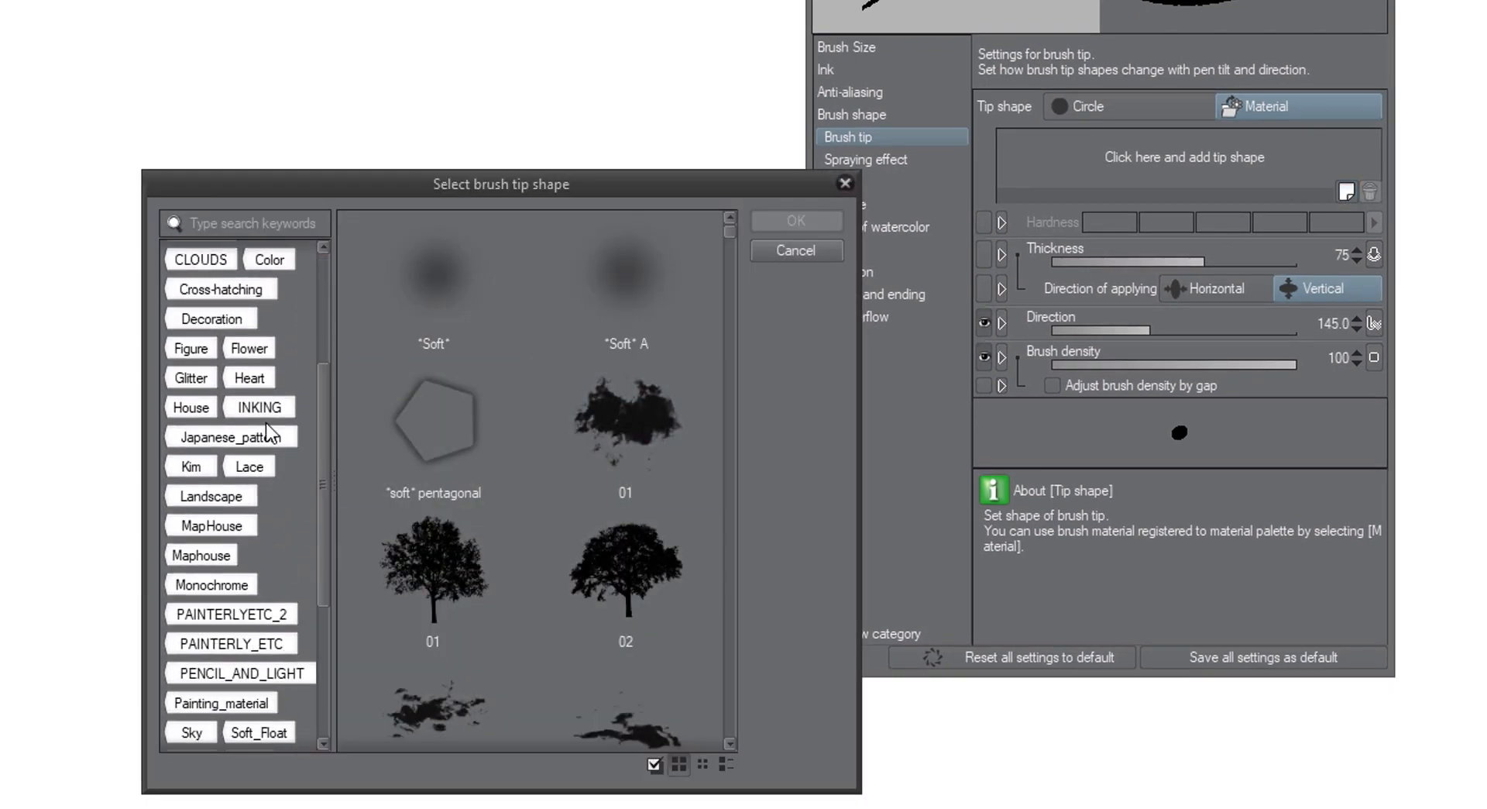
{"action": "left_click", "coordinate": [206, 408]}
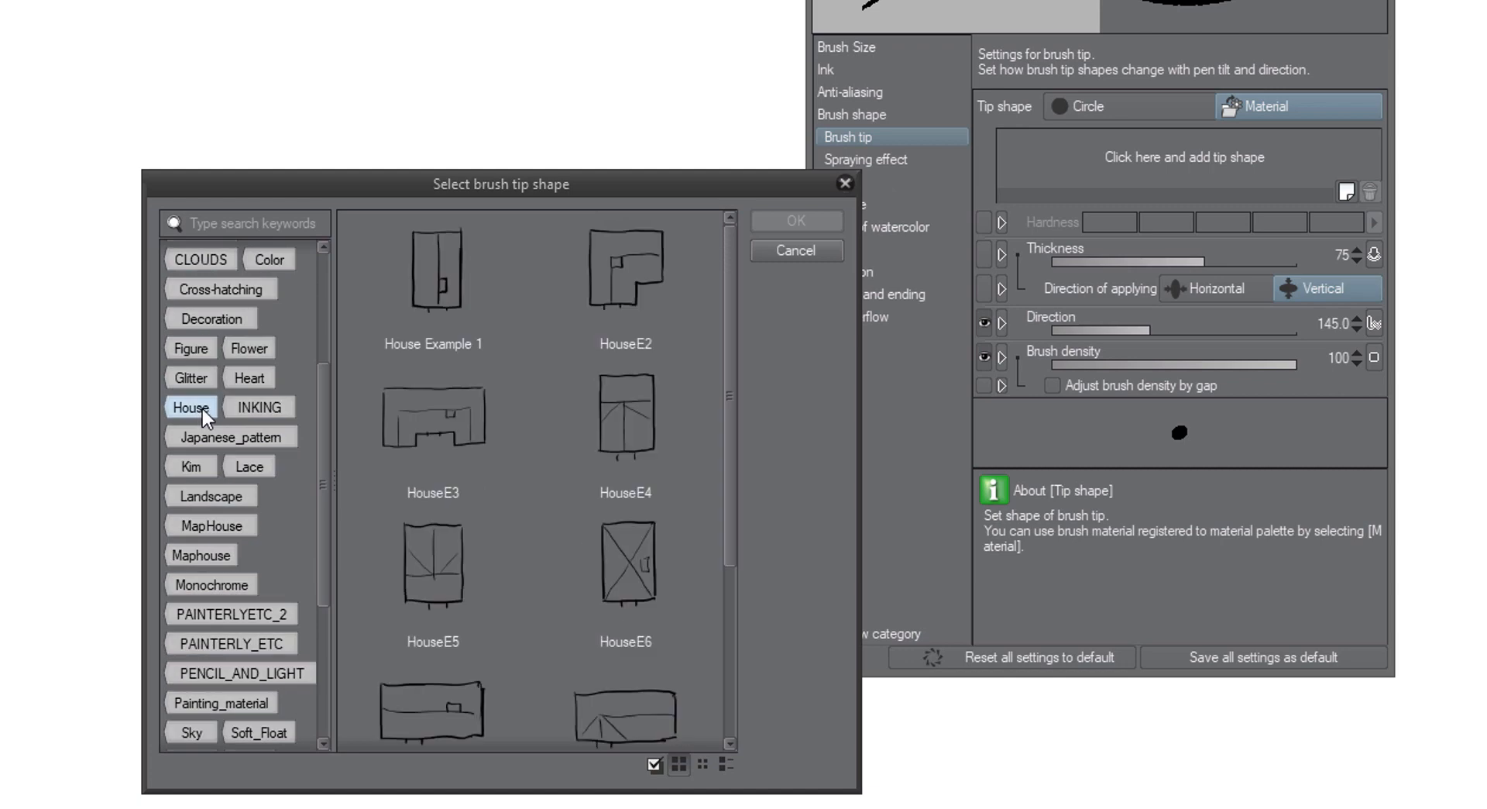
{"action": "left_click", "coordinate": [459, 300]}
{"action": "left_click", "coordinate": [845, 183]}
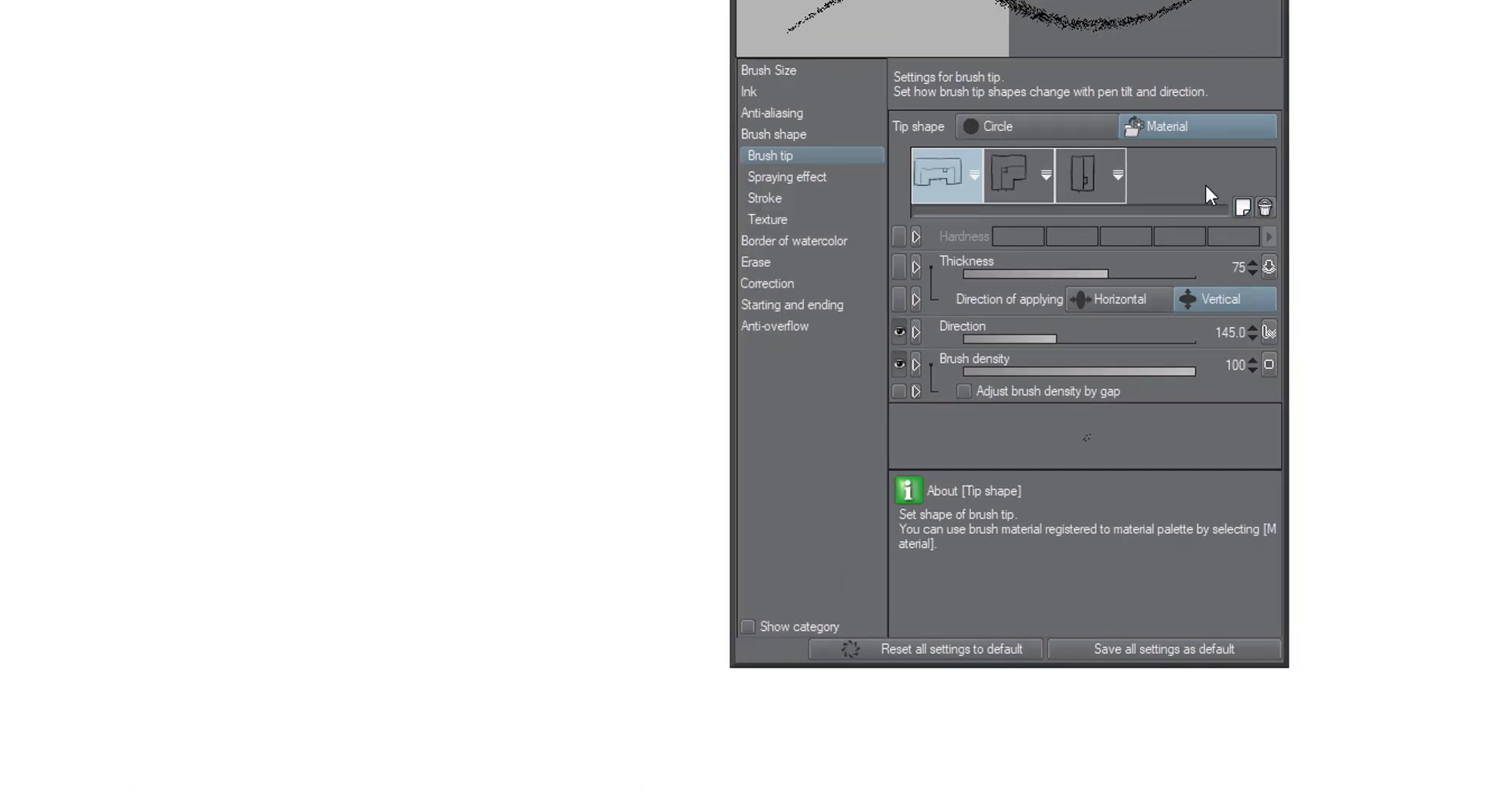
{"action": "left_click", "coordinate": [463, 463]}
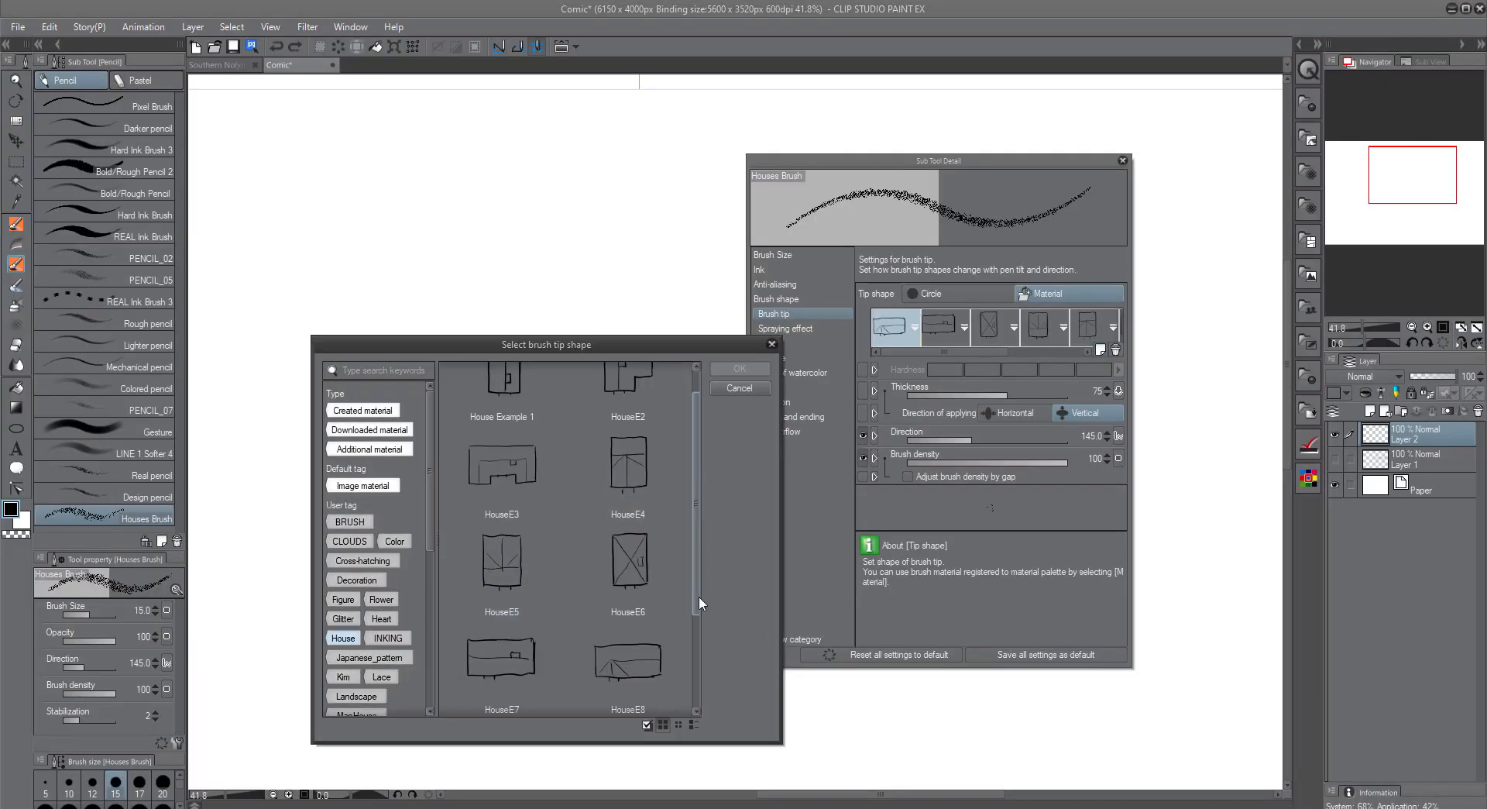
{"action": "left_click", "coordinate": [740, 369]}
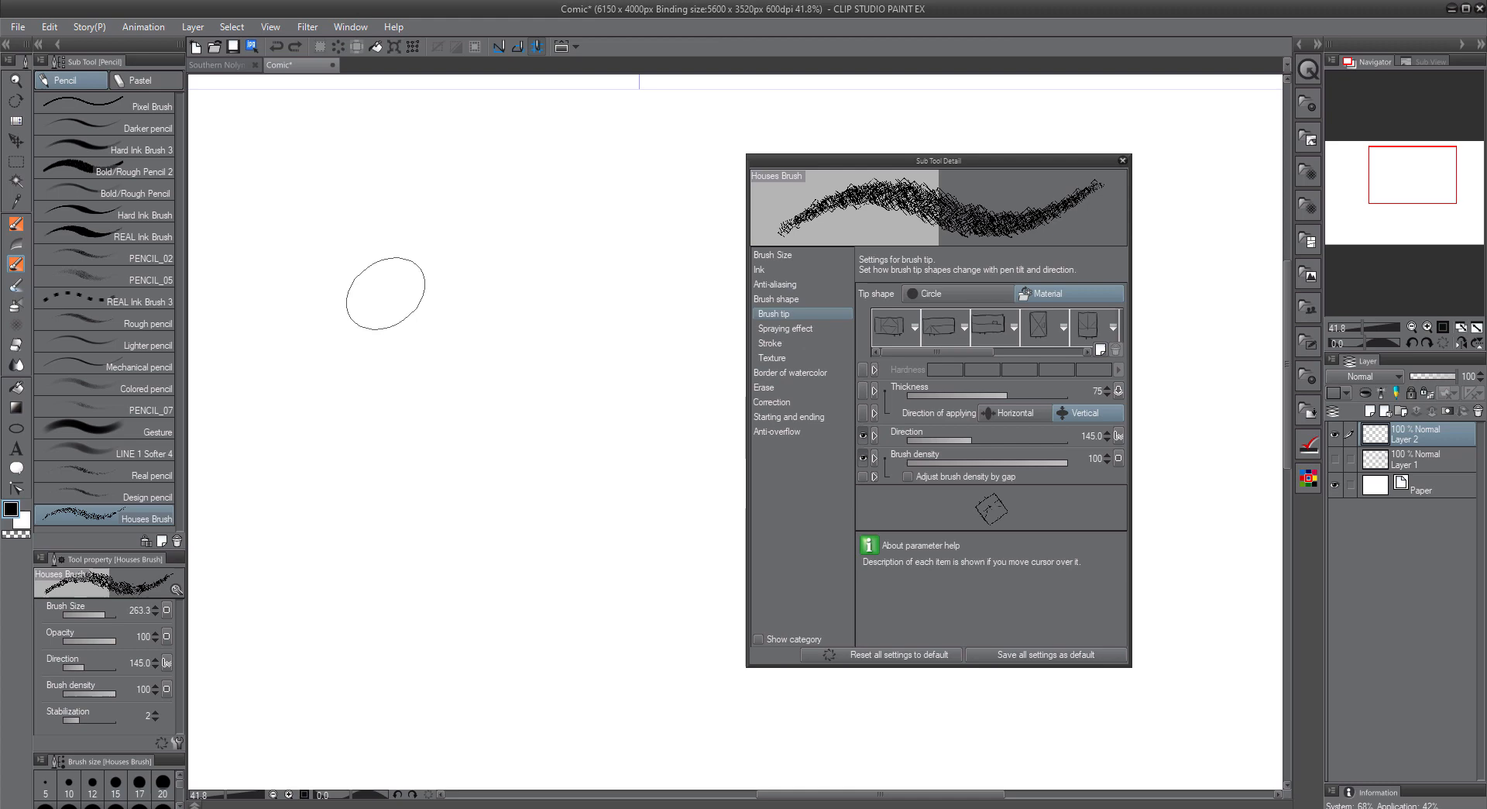
Try a long, nearly vertical stroke with the Houses Brush at size 263.3 and undo it
{"action": "mouse_move", "coordinate": [364, 205]}
{"action": "left_mouse_down"}
{"action": "mouse_move", "coordinate": [387, 255]}
{"action": "mouse_move", "coordinate": [442, 588]}
{"action": "left_mouse_up"}
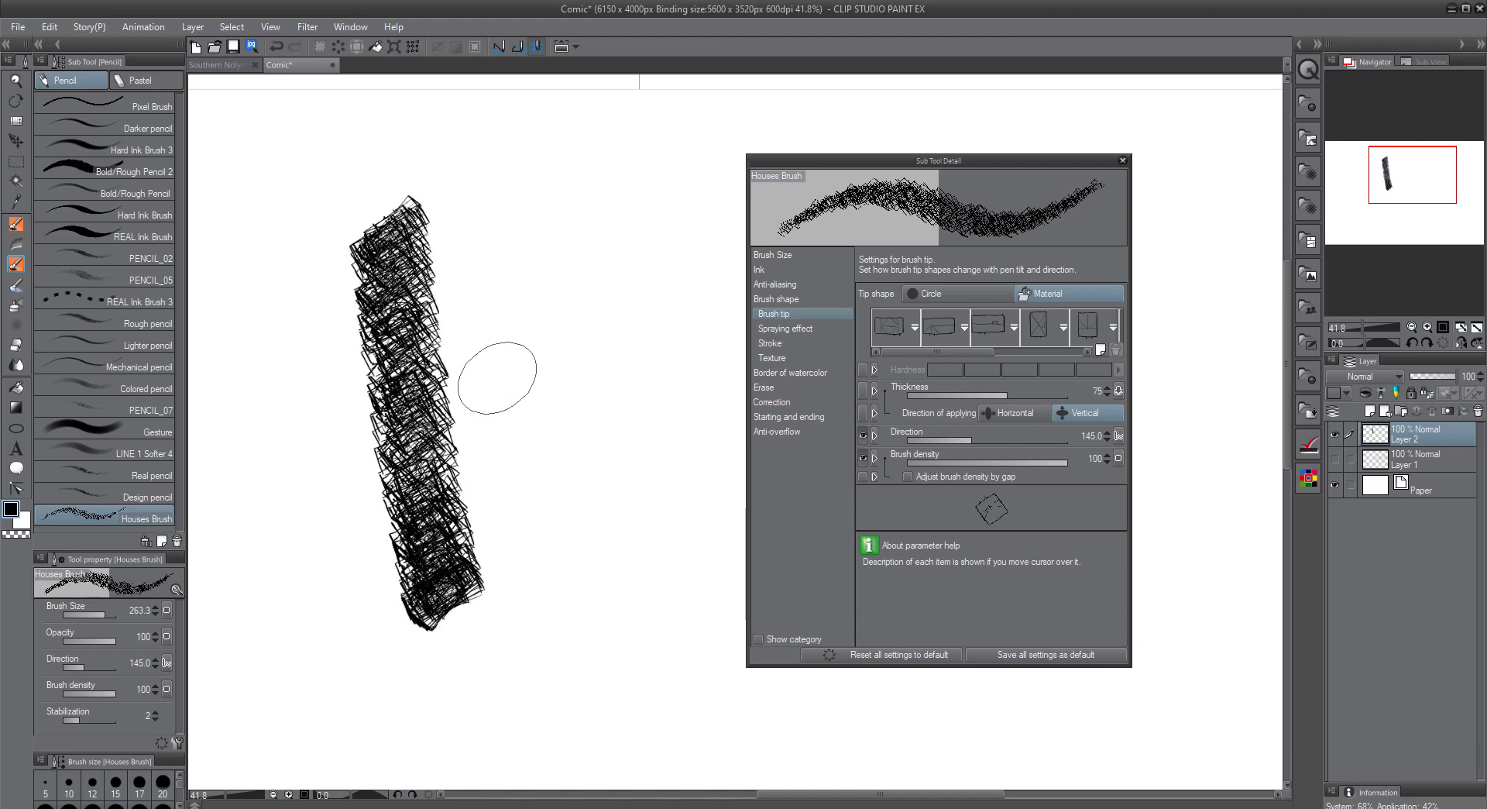
{"action": "key", "text": "ctrl+z"}
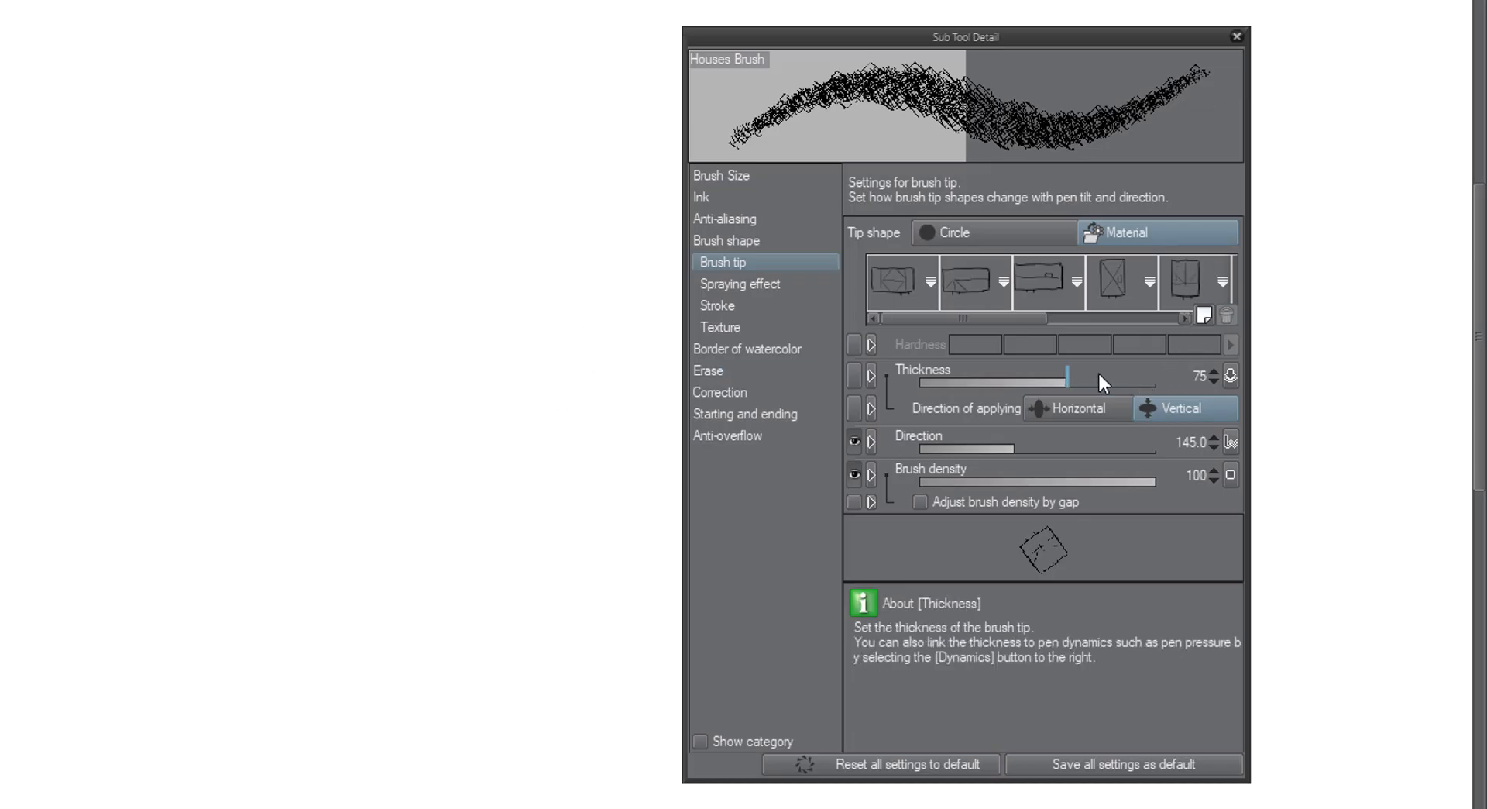
Set the brush tip's thickness to 100 without pen pressure and its direction to 0 without random variation
{"action": "left_click_drag", "start_coordinate": [1099, 374], "coordinate": [1216, 338]}
{"action": "double_click", "coordinate": [1197, 375]}
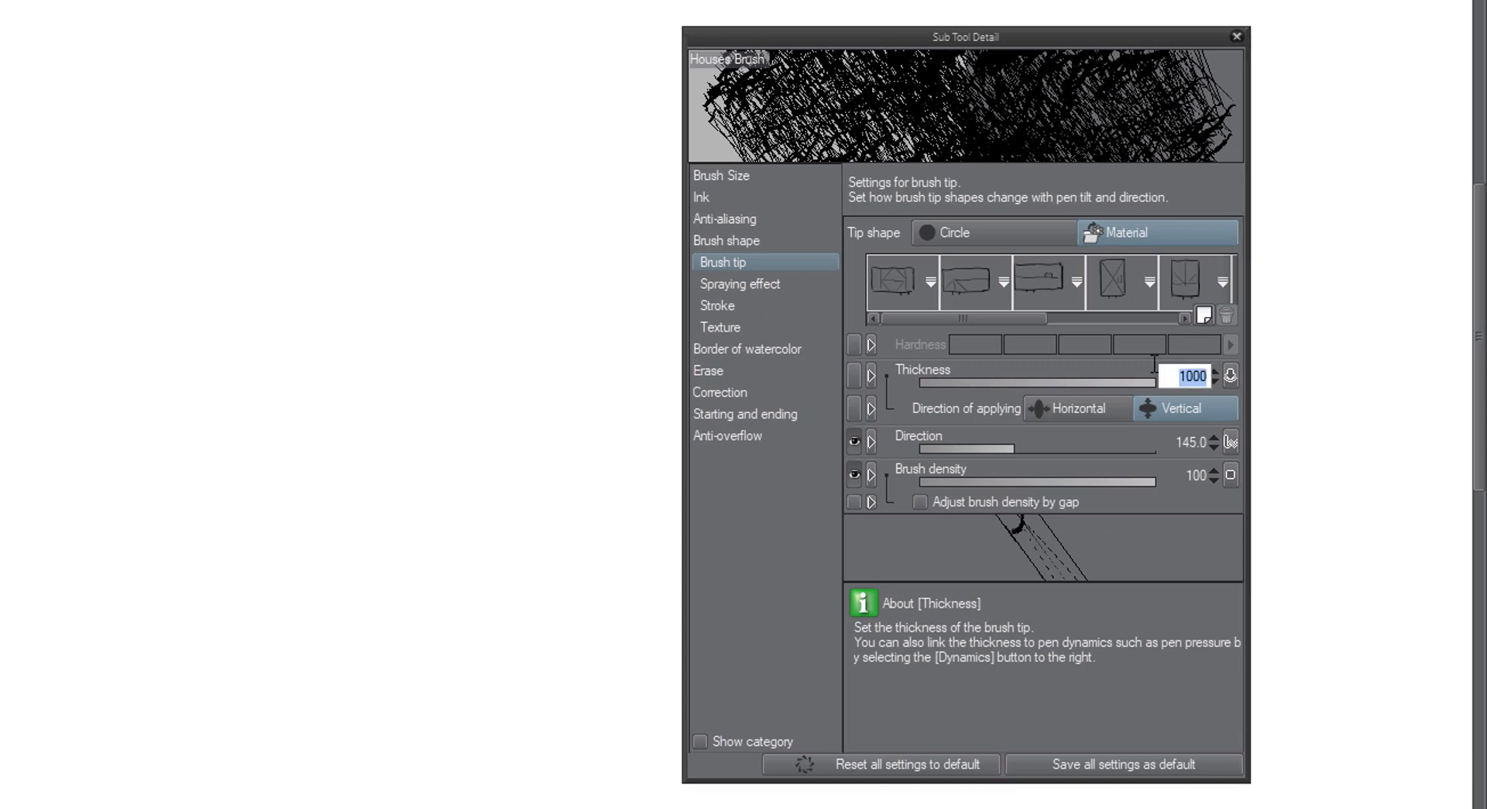
{"action": "type", "text": "100"}
{"action": "key", "text": "Return"}
{"action": "left_click", "coordinate": [1231, 377]}
{"action": "left_click", "coordinate": [1223, 435]}
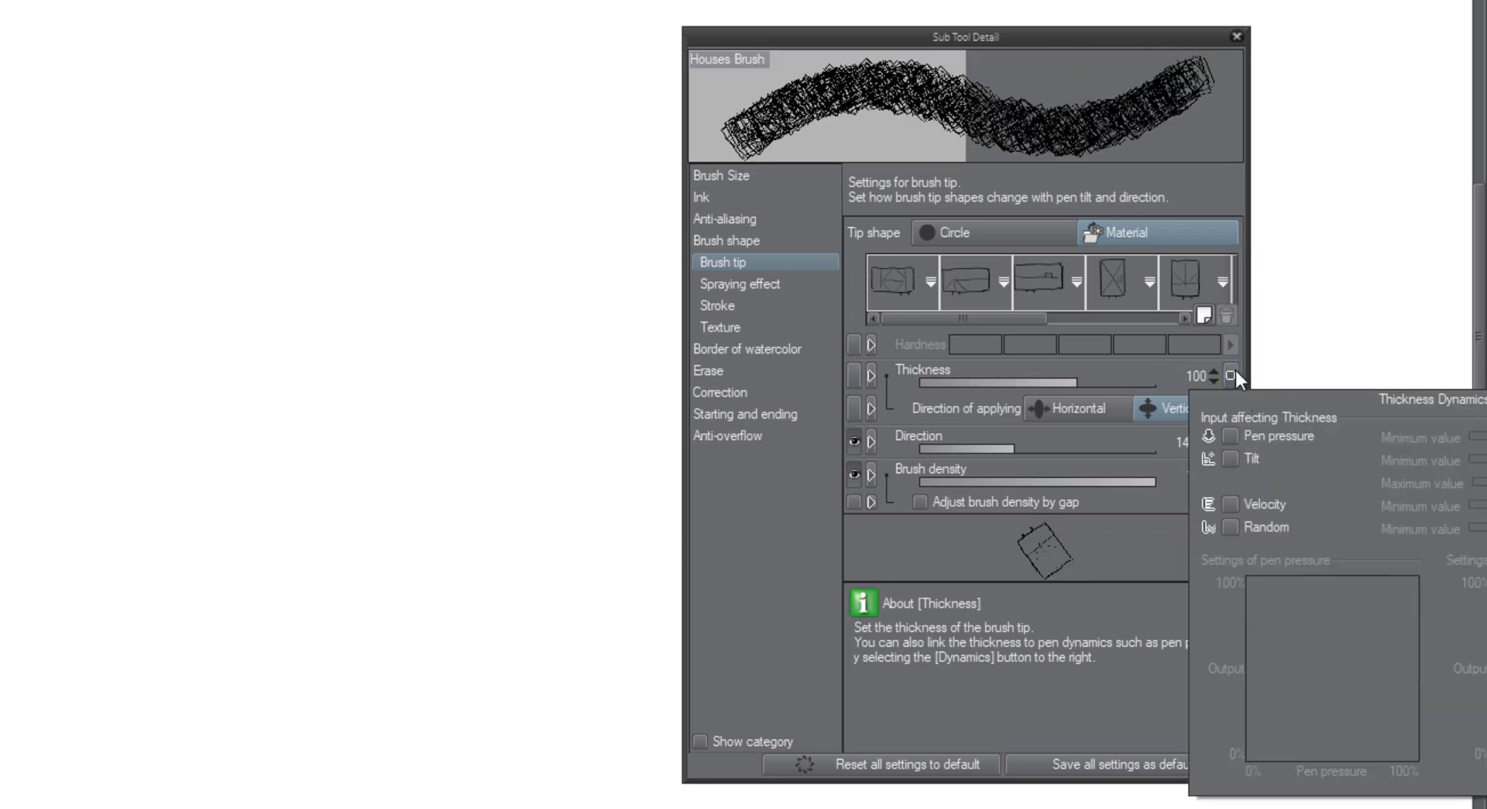
{"action": "left_click", "coordinate": [1230, 440]}
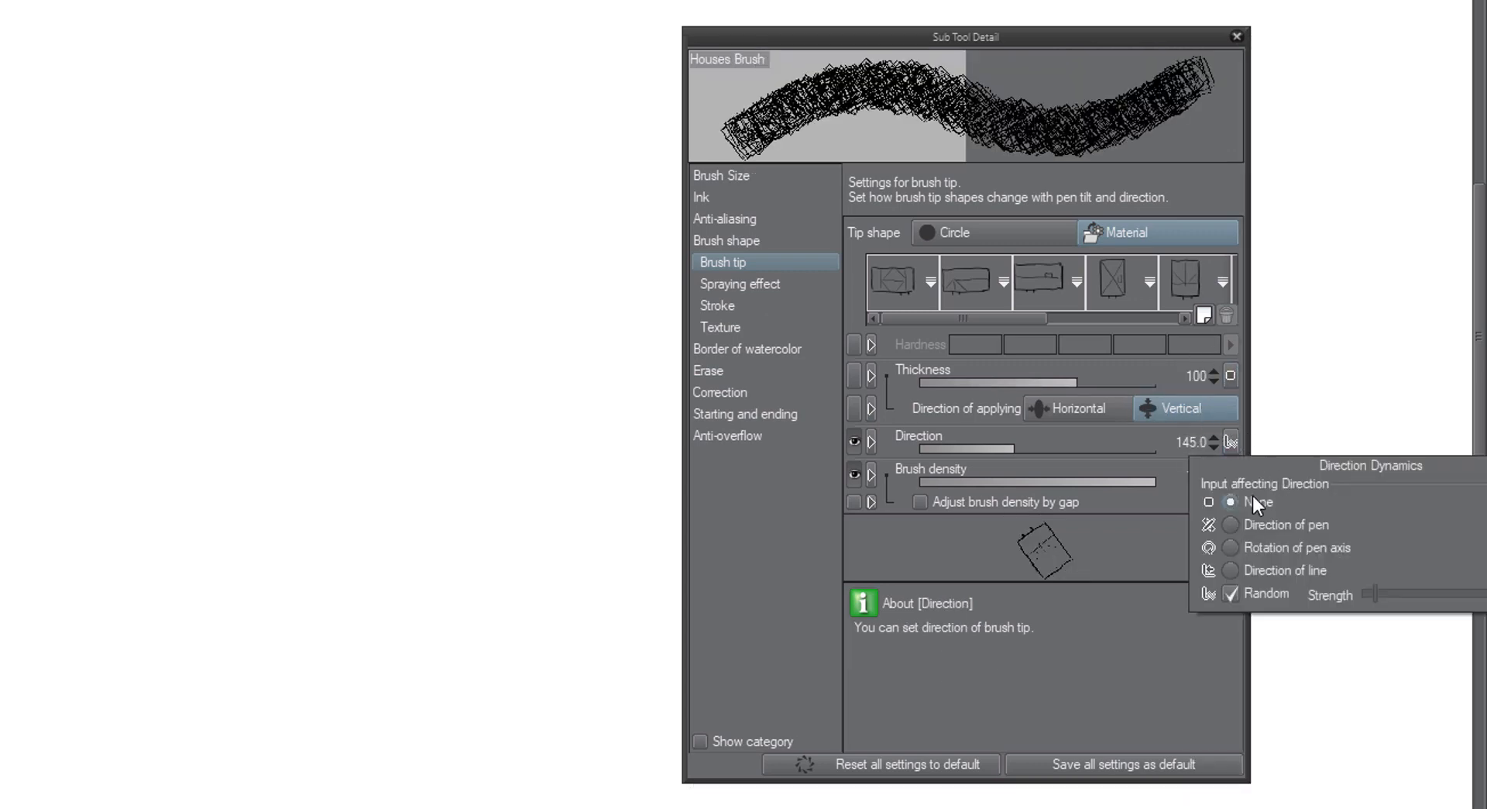
{"action": "left_click", "coordinate": [1228, 439]}
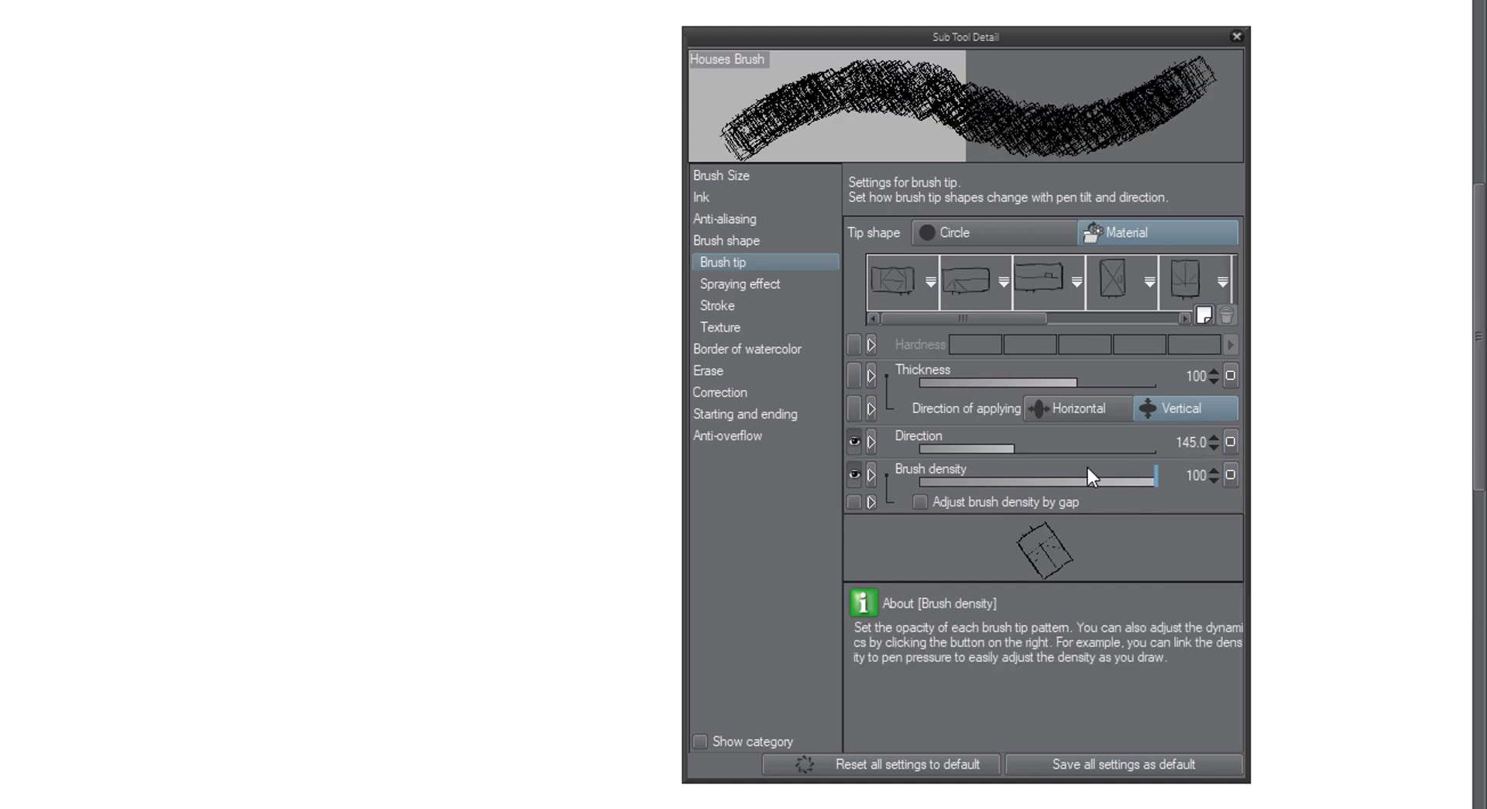
Turn off the random variation of the stroke gap, then try a long, nearly vertical stroke and undo it
{"action": "left_click", "coordinate": [740, 283]}
{"action": "left_click", "coordinate": [764, 305]}
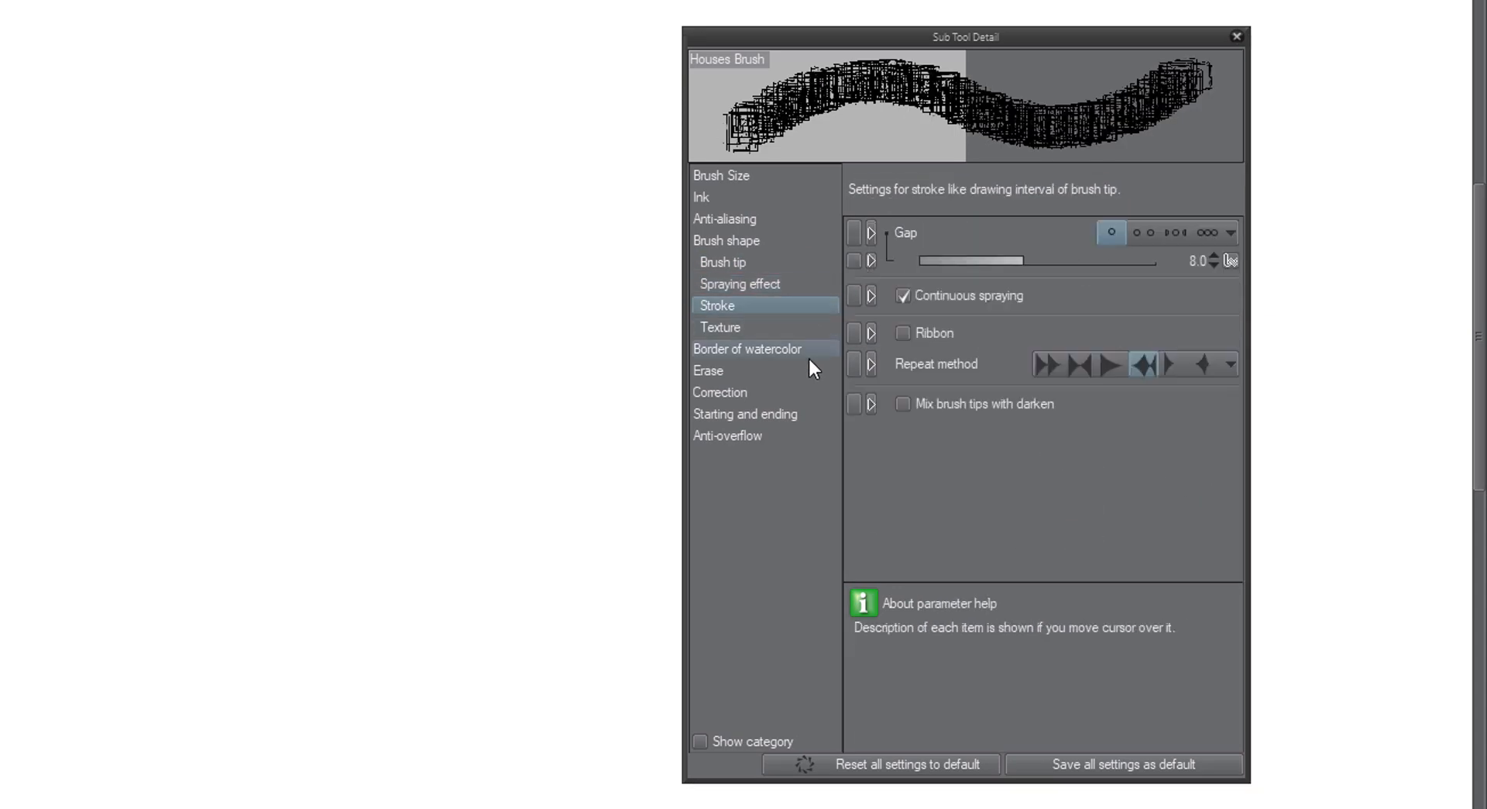
{"action": "left_click", "coordinate": [1230, 261]}
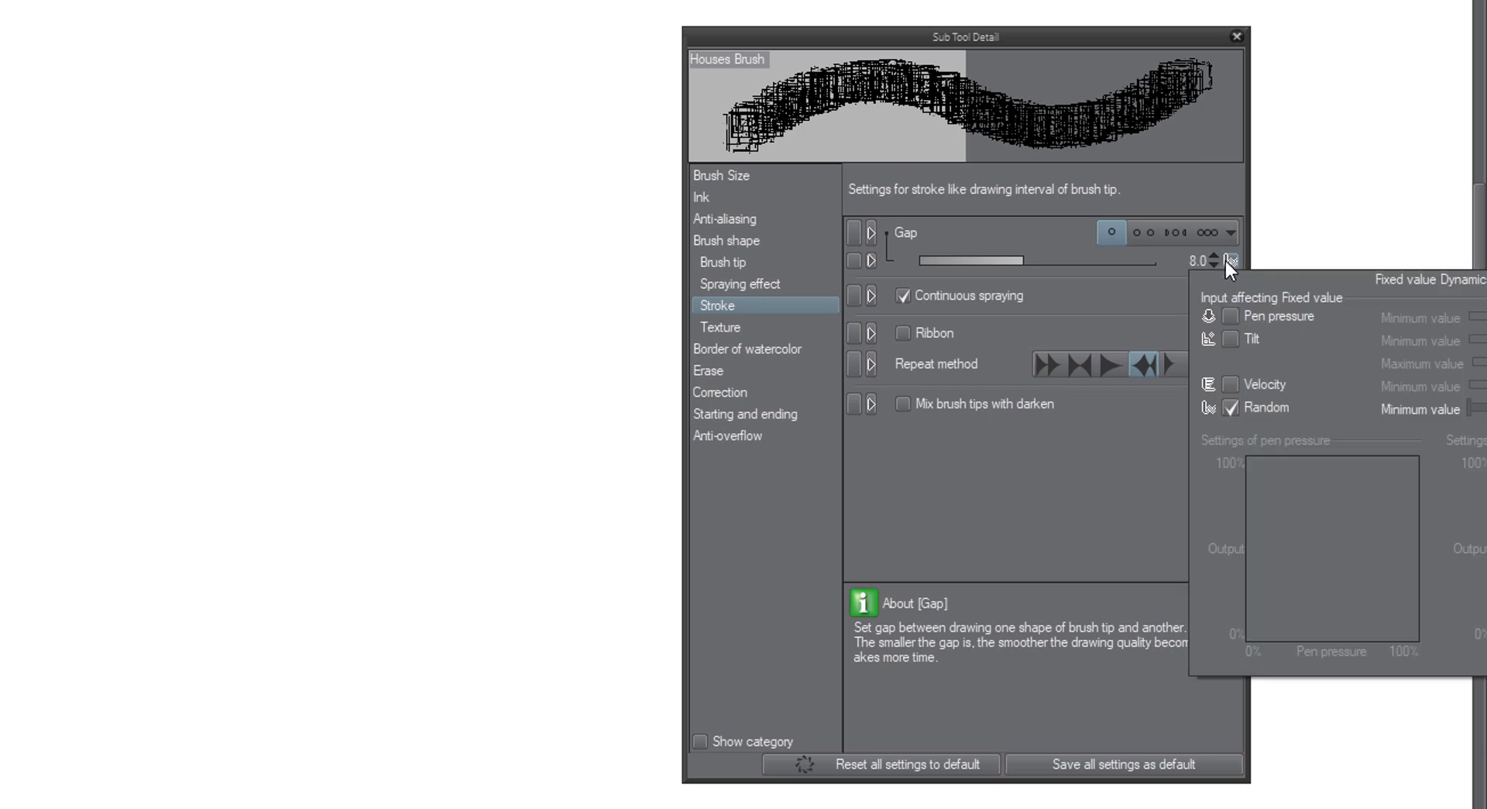
{"action": "left_click", "coordinate": [1234, 404]}
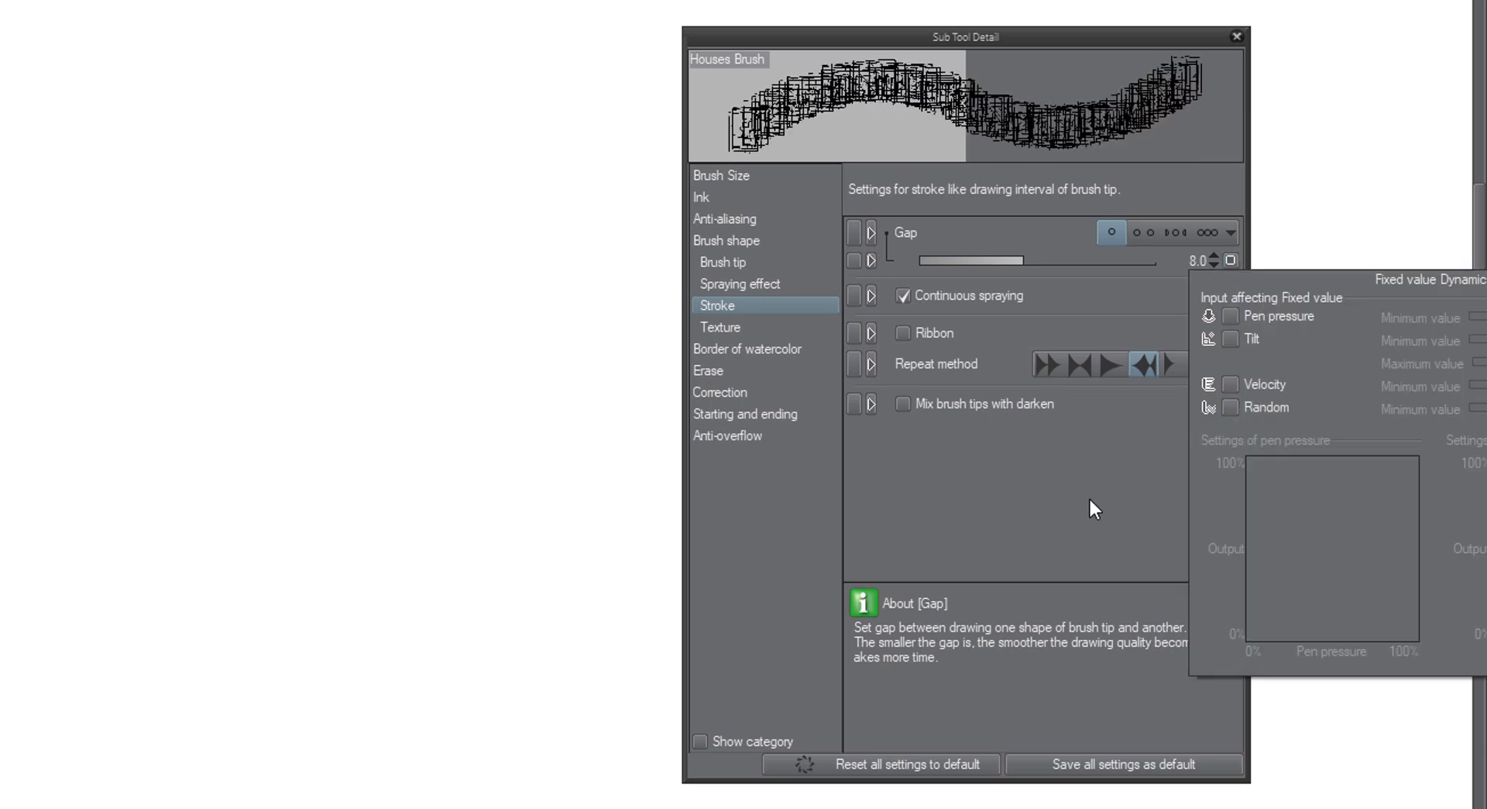
{"action": "mouse_move", "coordinate": [233, 147]}
{"action": "left_mouse_down"}
{"action": "mouse_move", "coordinate": [322, 673]}
{"action": "mouse_move", "coordinate": [372, 686]}
{"action": "left_mouse_up"}
{"action": "key", "text": "ctrl+z"}
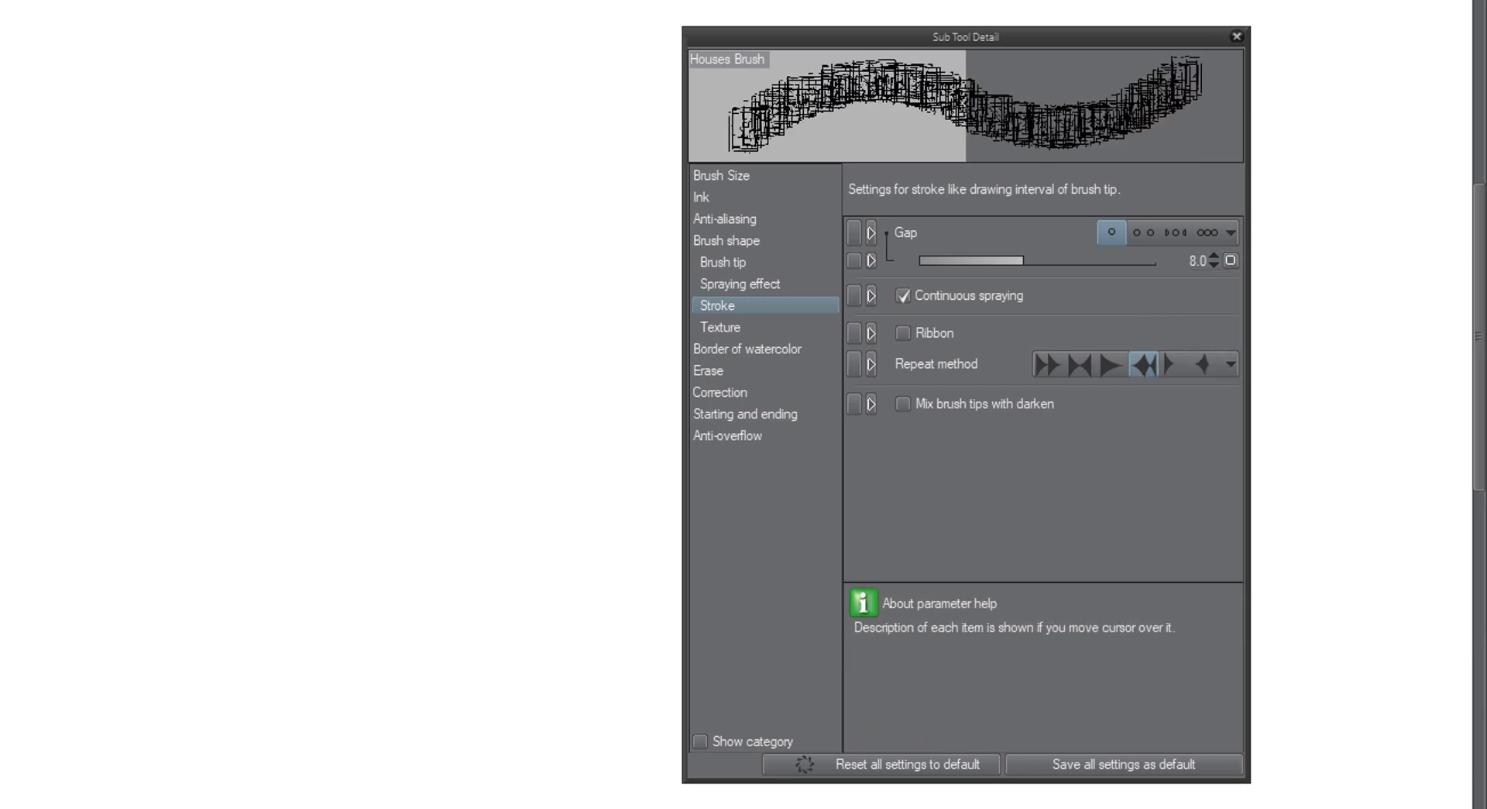
Raise the stroke gap to 70, then try a nearly vertical stroke and clear it
{"action": "left_click_drag", "start_coordinate": [1025, 257], "coordinate": [1032, 259]}
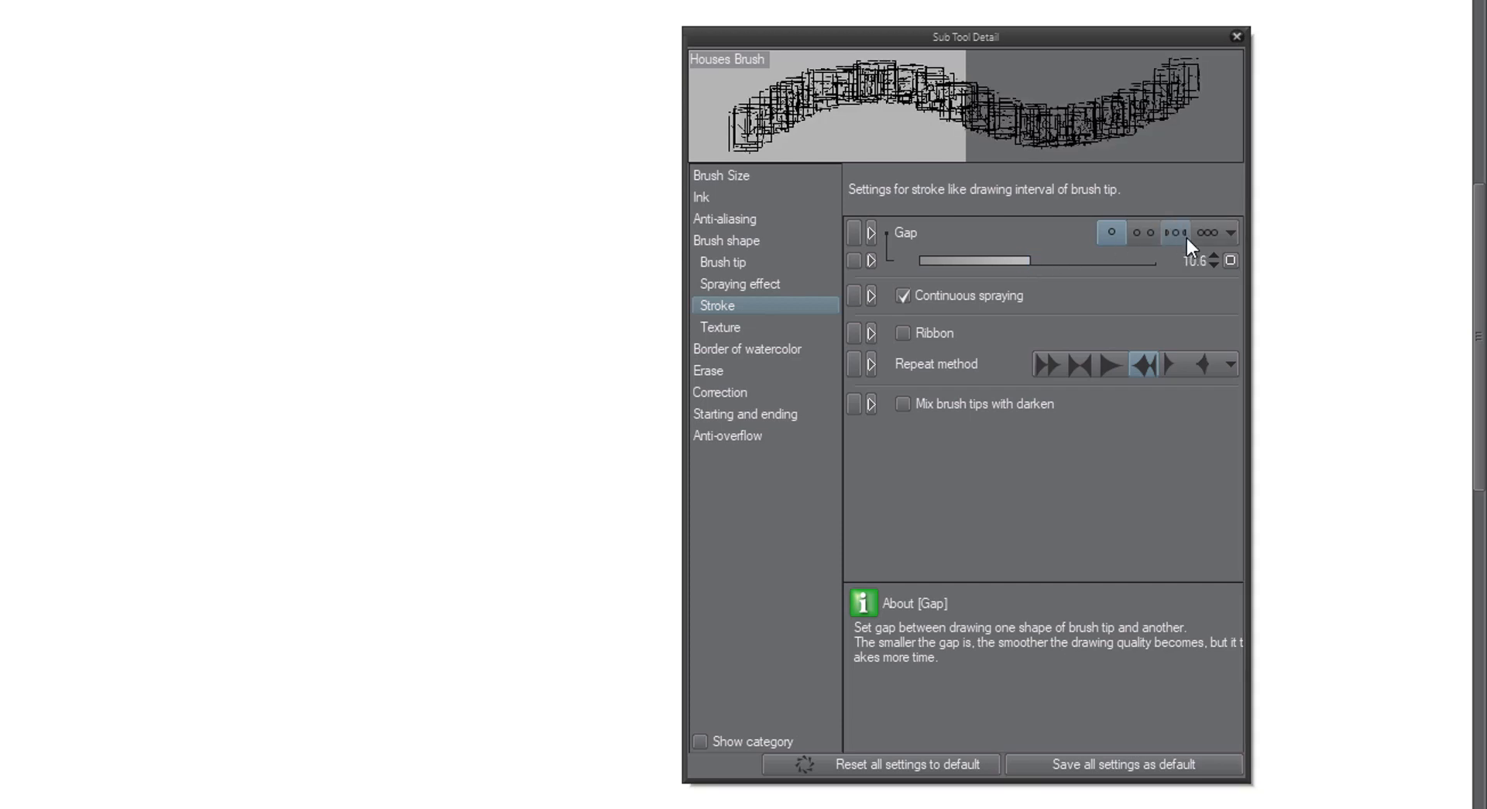
{"action": "scroll", "coordinate": [1215, 255], "scroll_direction": "up", "scroll_amount": 6}
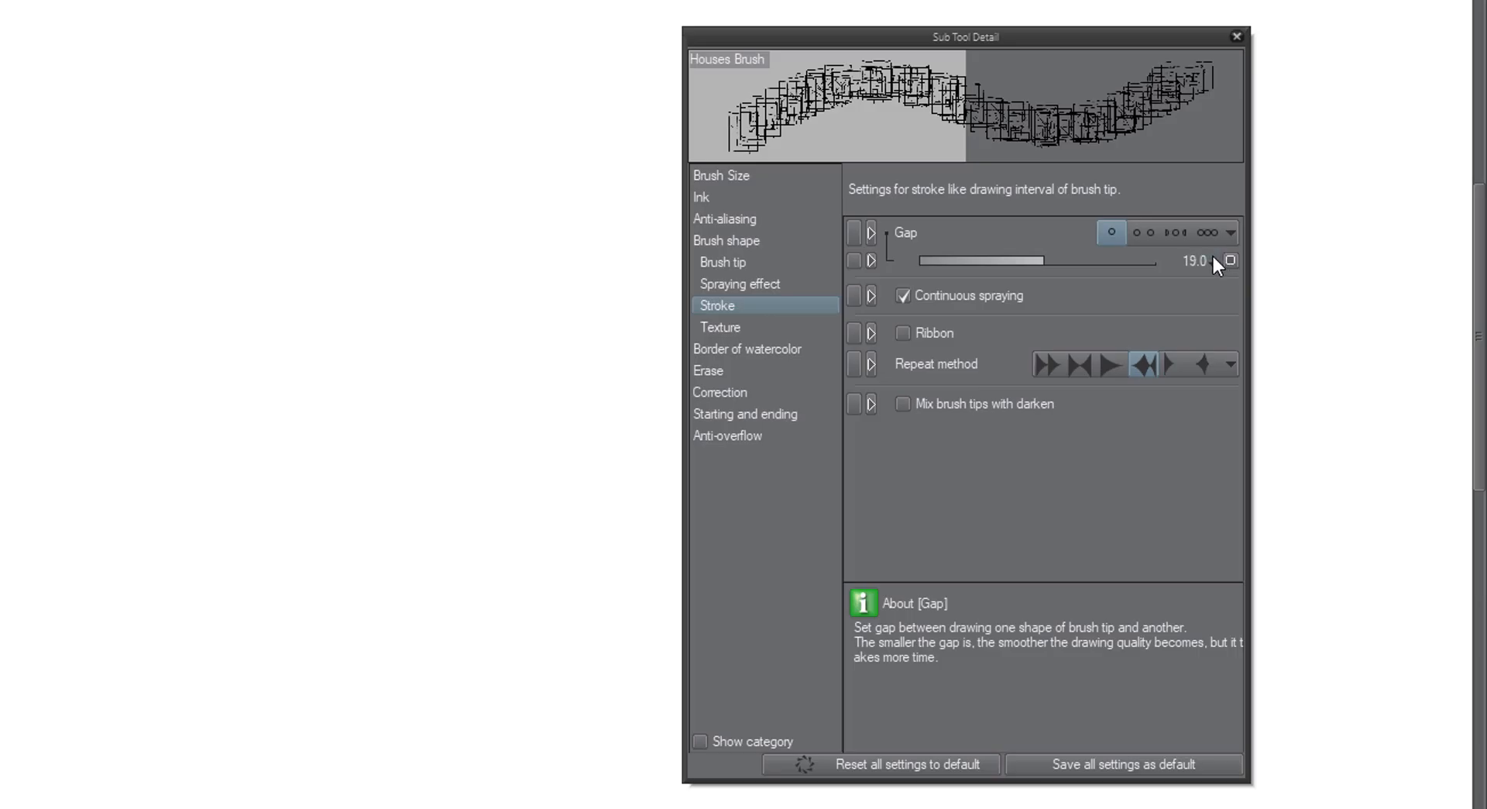
{"action": "scroll", "coordinate": [1213, 260], "scroll_direction": "up", "scroll_amount": 10}
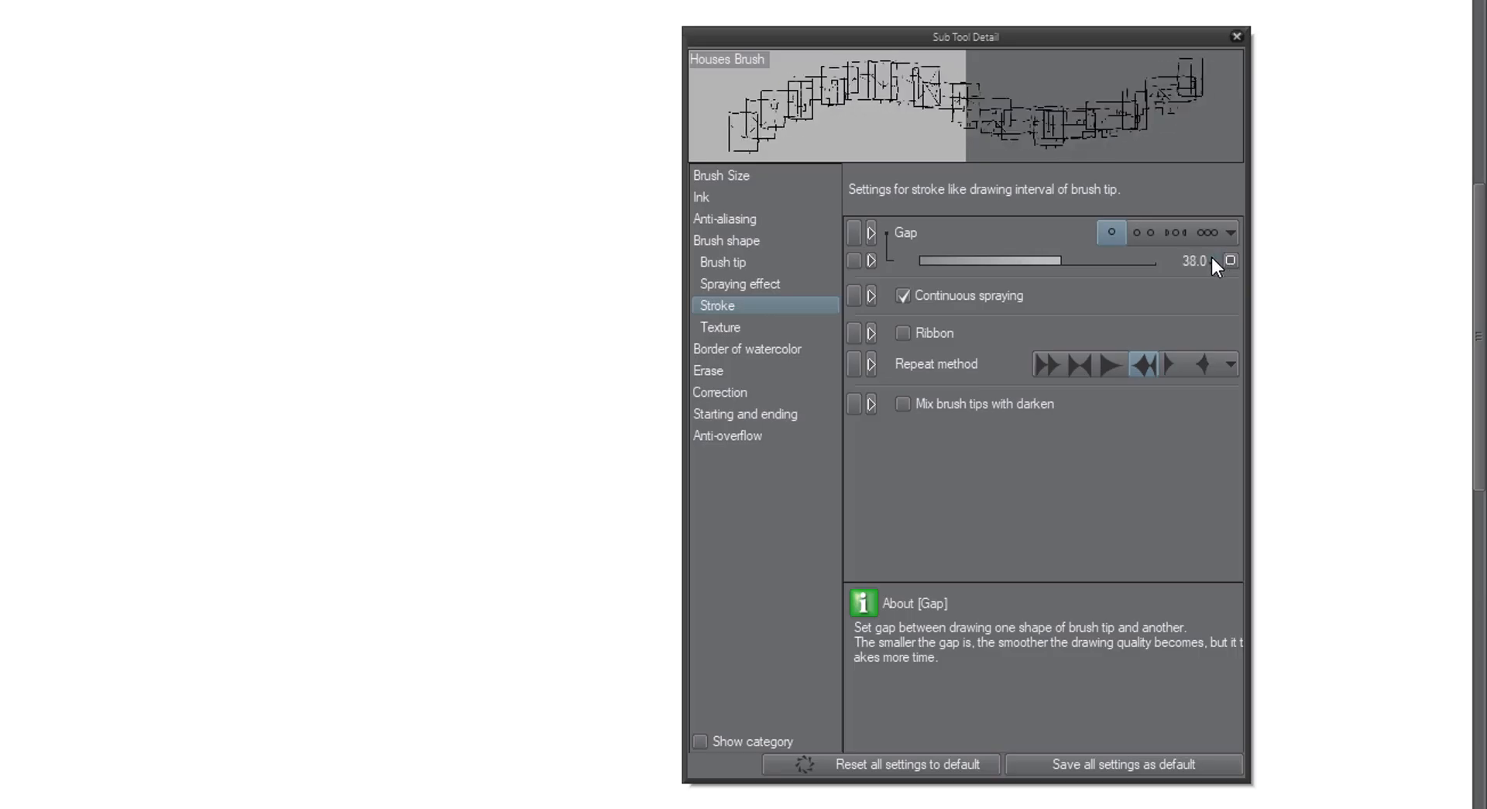
{"action": "scroll", "coordinate": [1213, 262], "scroll_direction": "up", "scroll_amount": 10}
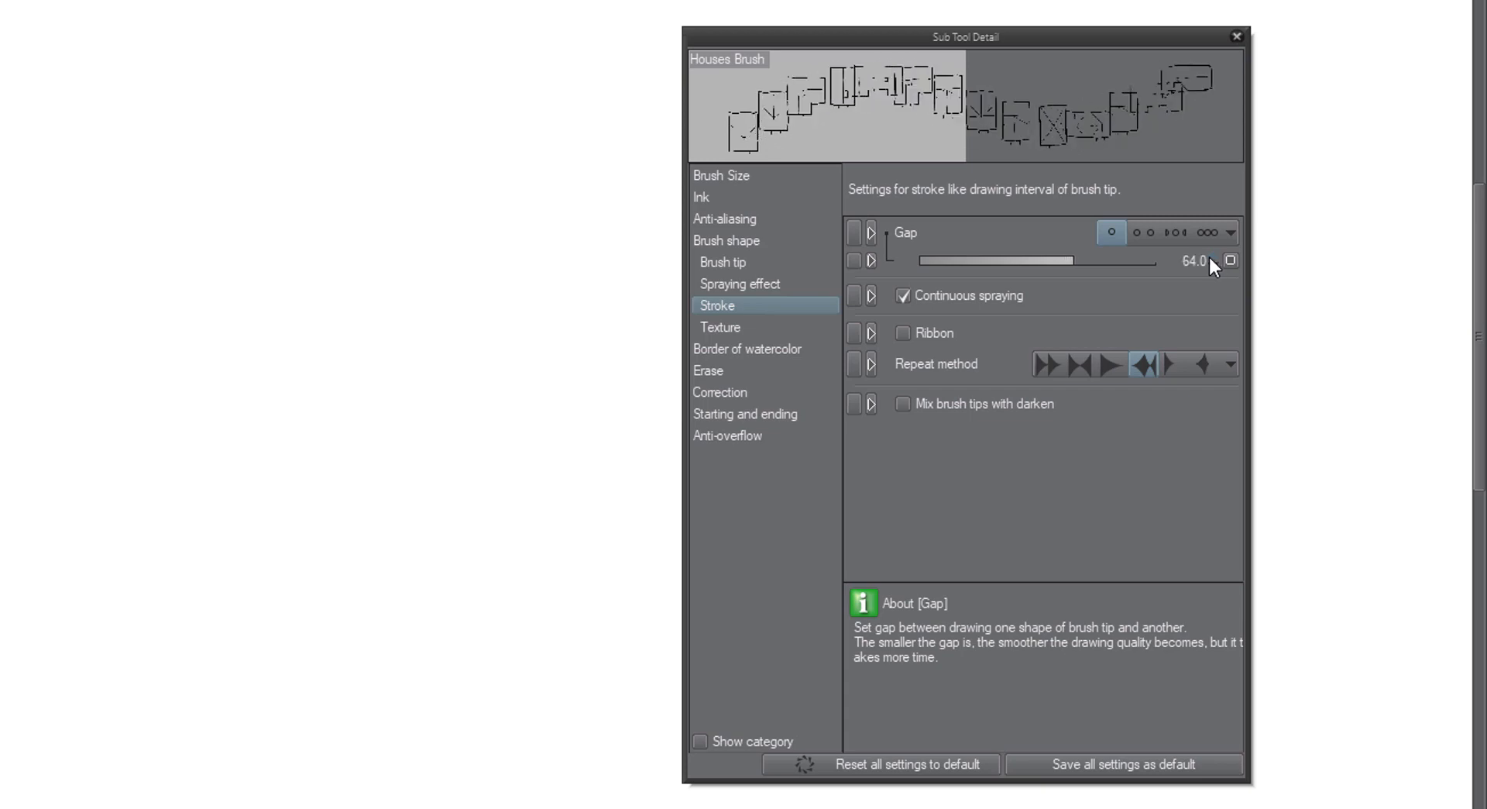
{"action": "scroll", "coordinate": [1213, 260], "scroll_direction": "up", "scroll_amount": 2}
{"action": "left_click_drag", "start_coordinate": [182, 205], "coordinate": [263, 688]}
{"action": "key", "text": "Delete"}
Turn off Continuous spraying for the Houses Brush, then try vertical and horizontal strokes and clear them
{"action": "left_click", "coordinate": [995, 299]}
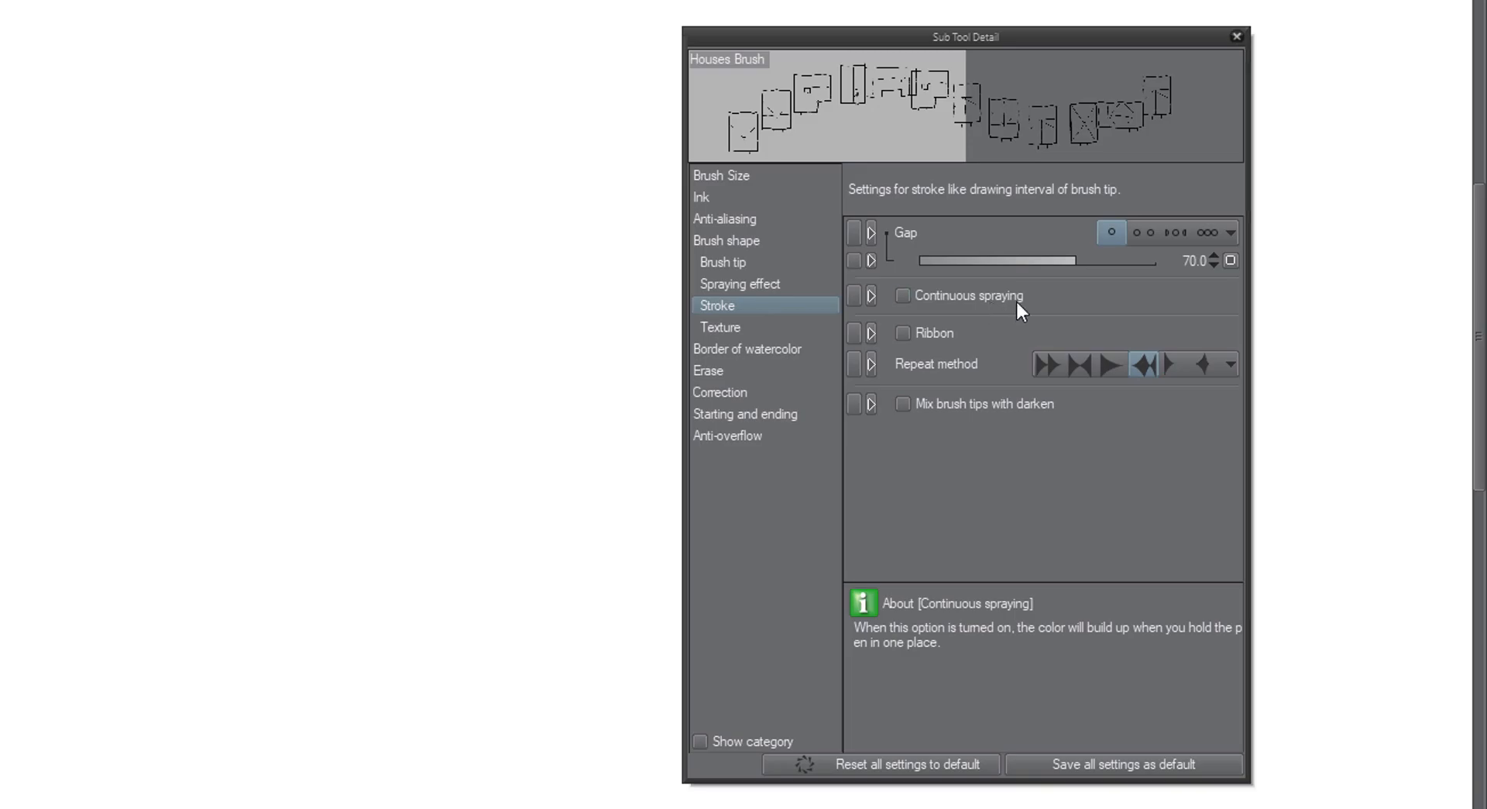
{"action": "left_click_drag", "start_coordinate": [344, 342], "coordinate": [482, 808]}
{"action": "key", "text": "Delete"}
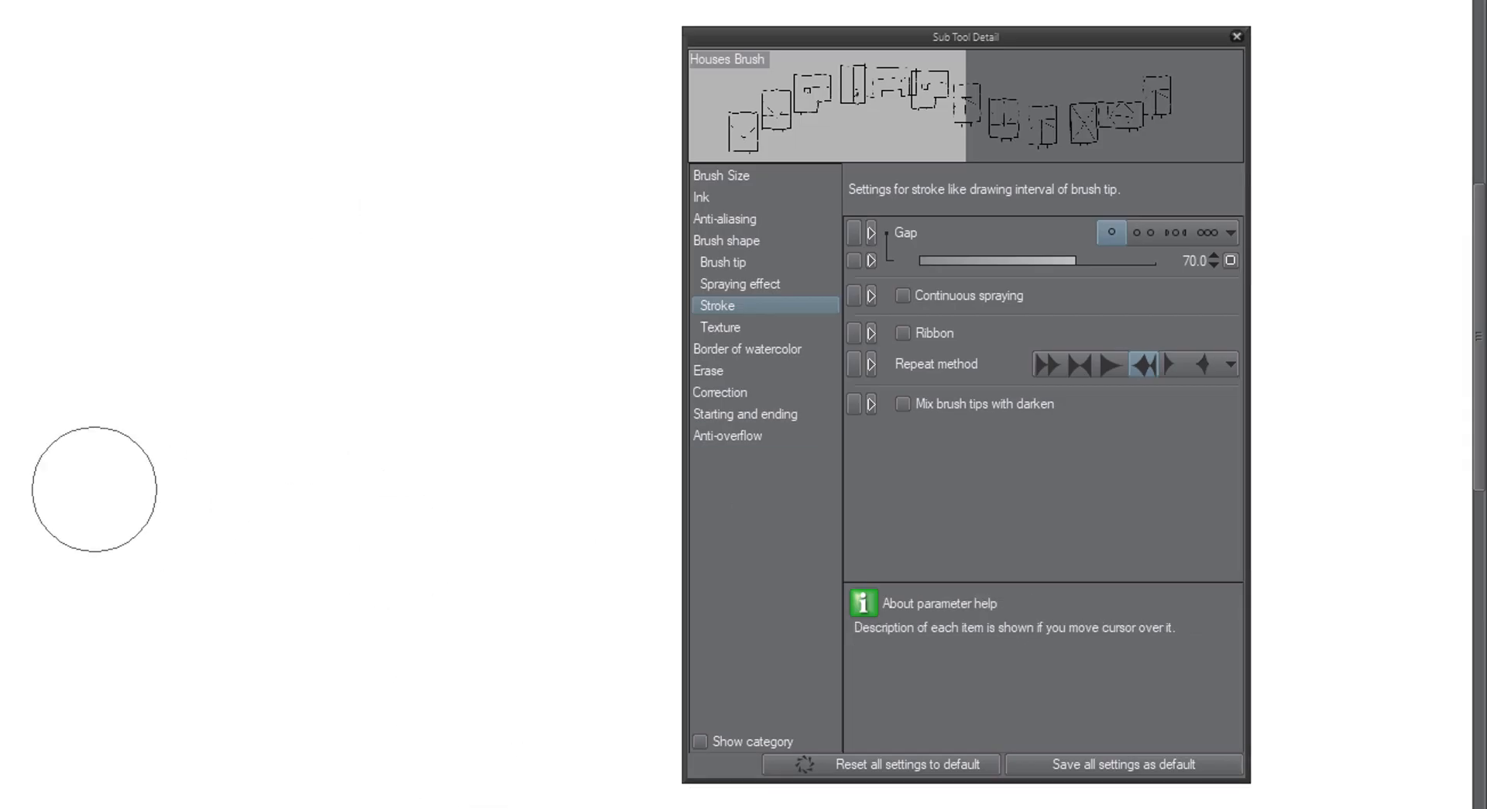
{"action": "left_click_drag", "start_coordinate": [35, 474], "coordinate": [448, 474]}
{"action": "key", "text": "Delete"}
{"action": "left_click_drag", "start_coordinate": [133, 767], "coordinate": [143, 149]}
{"action": "key", "text": "Delete"}
Raise the stroke gap to 80, comparing horizontal and vertical test strokes and removing them from the canvas
{"action": "mouse_move", "coordinate": [19, 434]}
{"action": "left_mouse_down"}
{"action": "mouse_move", "coordinate": [240, 428]}
{"action": "mouse_move", "coordinate": [453, 397]}
{"action": "left_mouse_up"}
{"action": "left_click", "coordinate": [1213, 256]}
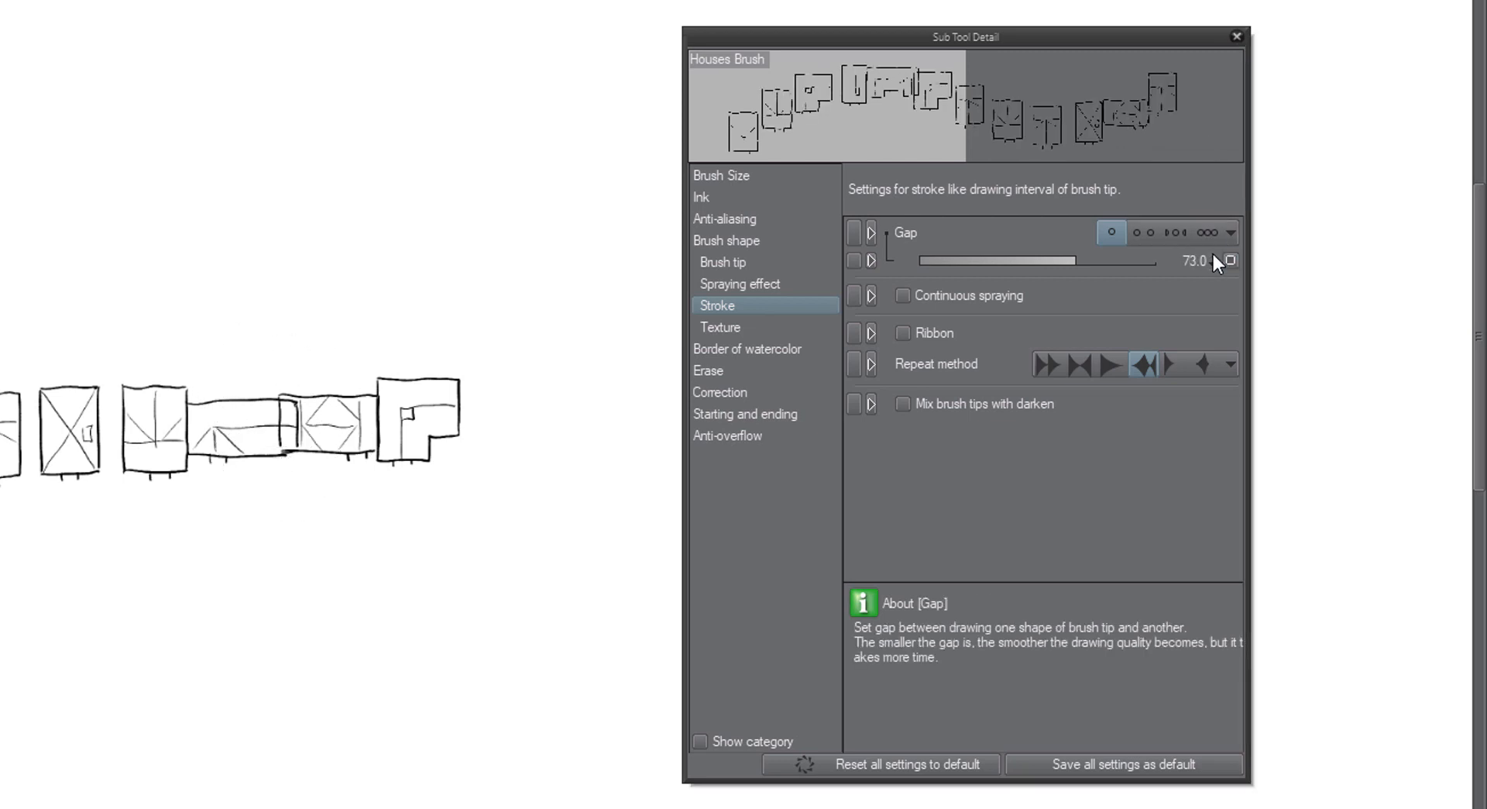
{"action": "left_click", "coordinate": [1213, 256]}
{"action": "left_click", "coordinate": [1213, 256]}
{"action": "left_click", "coordinate": [1213, 256]}
{"action": "left_click", "coordinate": [1214, 256]}
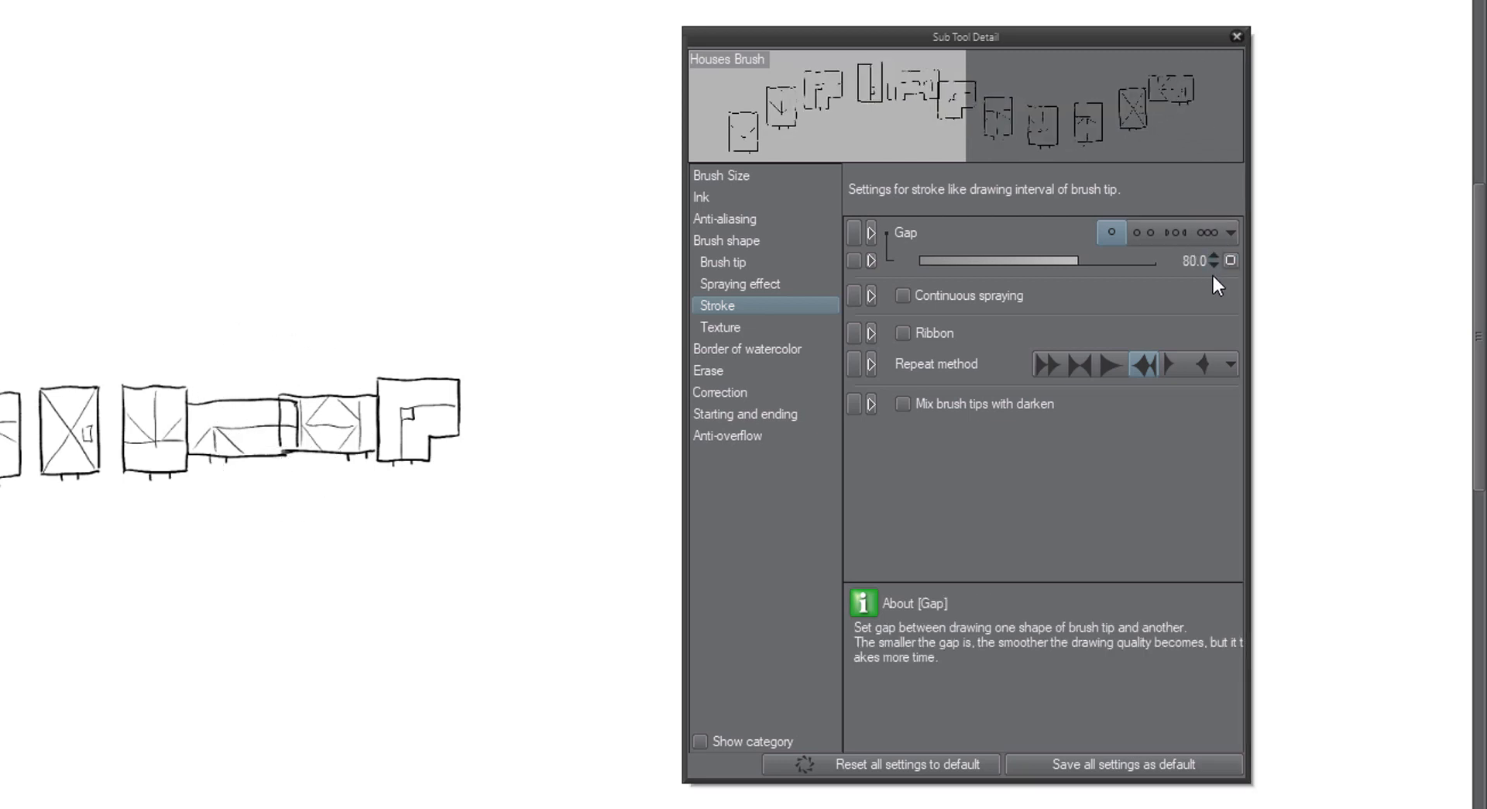
{"action": "key", "text": "Delete"}
{"action": "left_click_drag", "start_coordinate": [31, 472], "coordinate": [449, 465]}
{"action": "left_click_drag", "start_coordinate": [299, 797], "coordinate": [299, 132]}
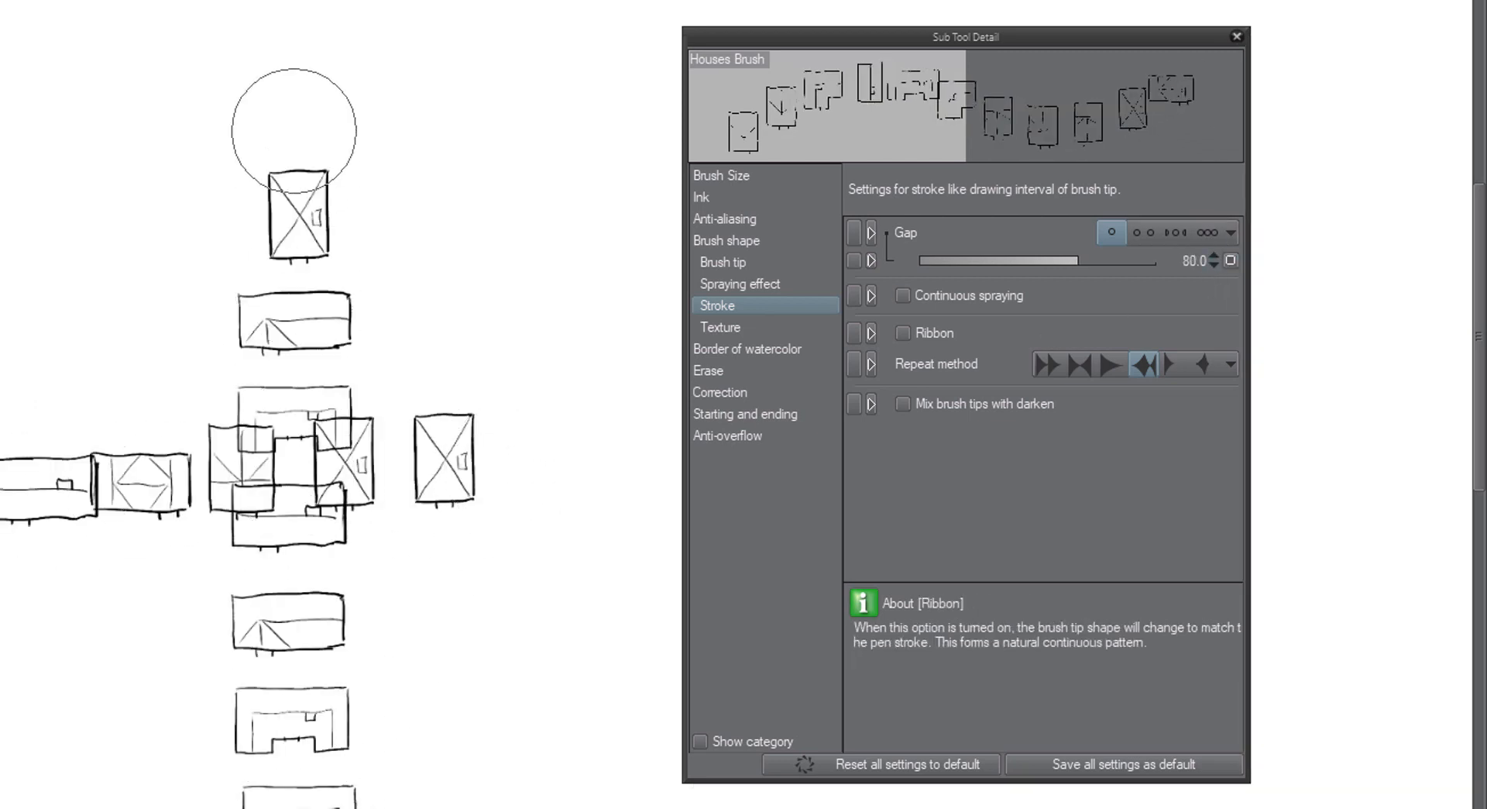
{"action": "key", "text": "ctrl+z"}
Turn on Random for the stroke gap with a minimum value of 75
{"action": "left_click", "coordinate": [1230, 260]}
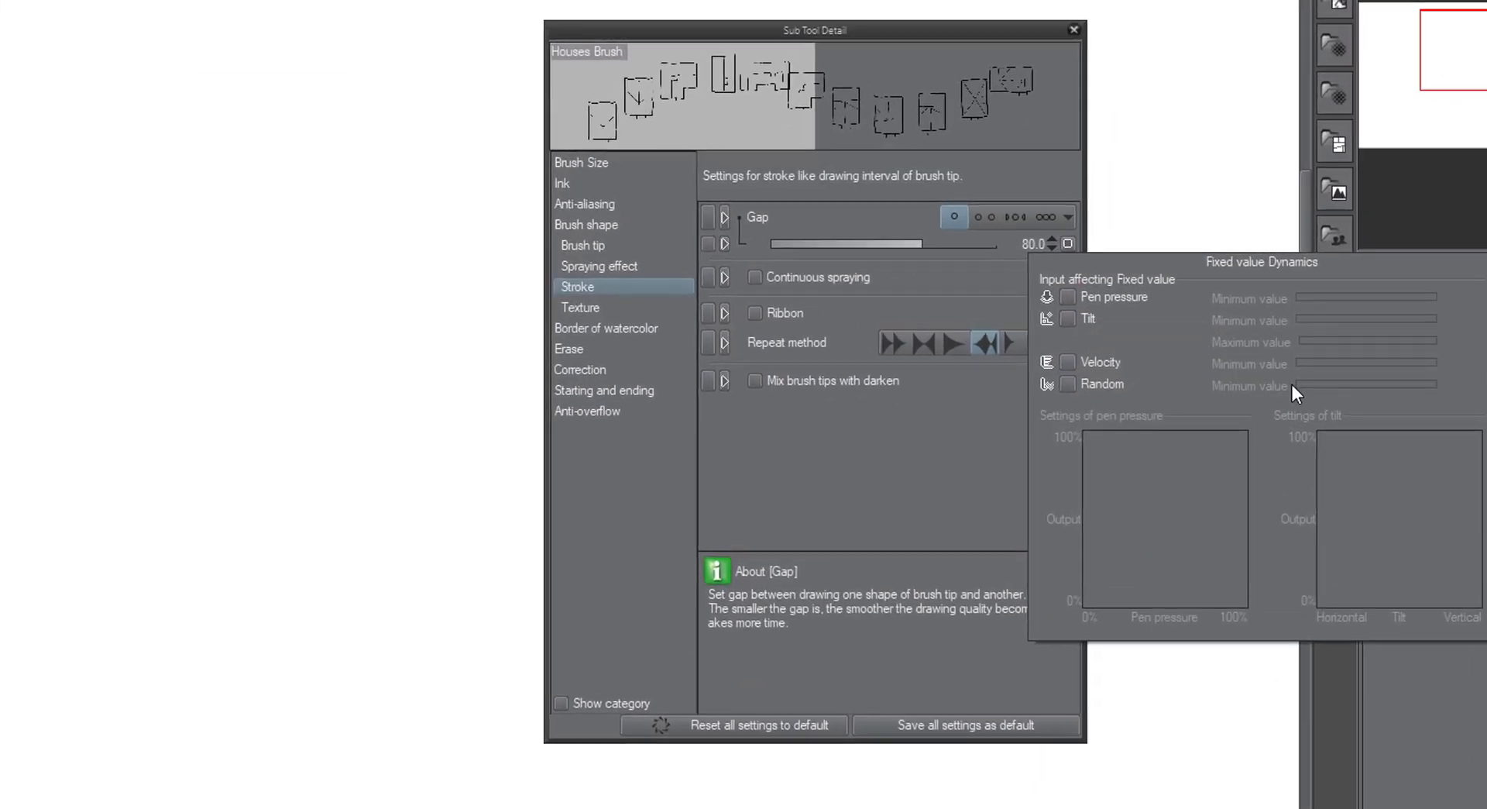
{"action": "left_click", "coordinate": [1069, 385]}
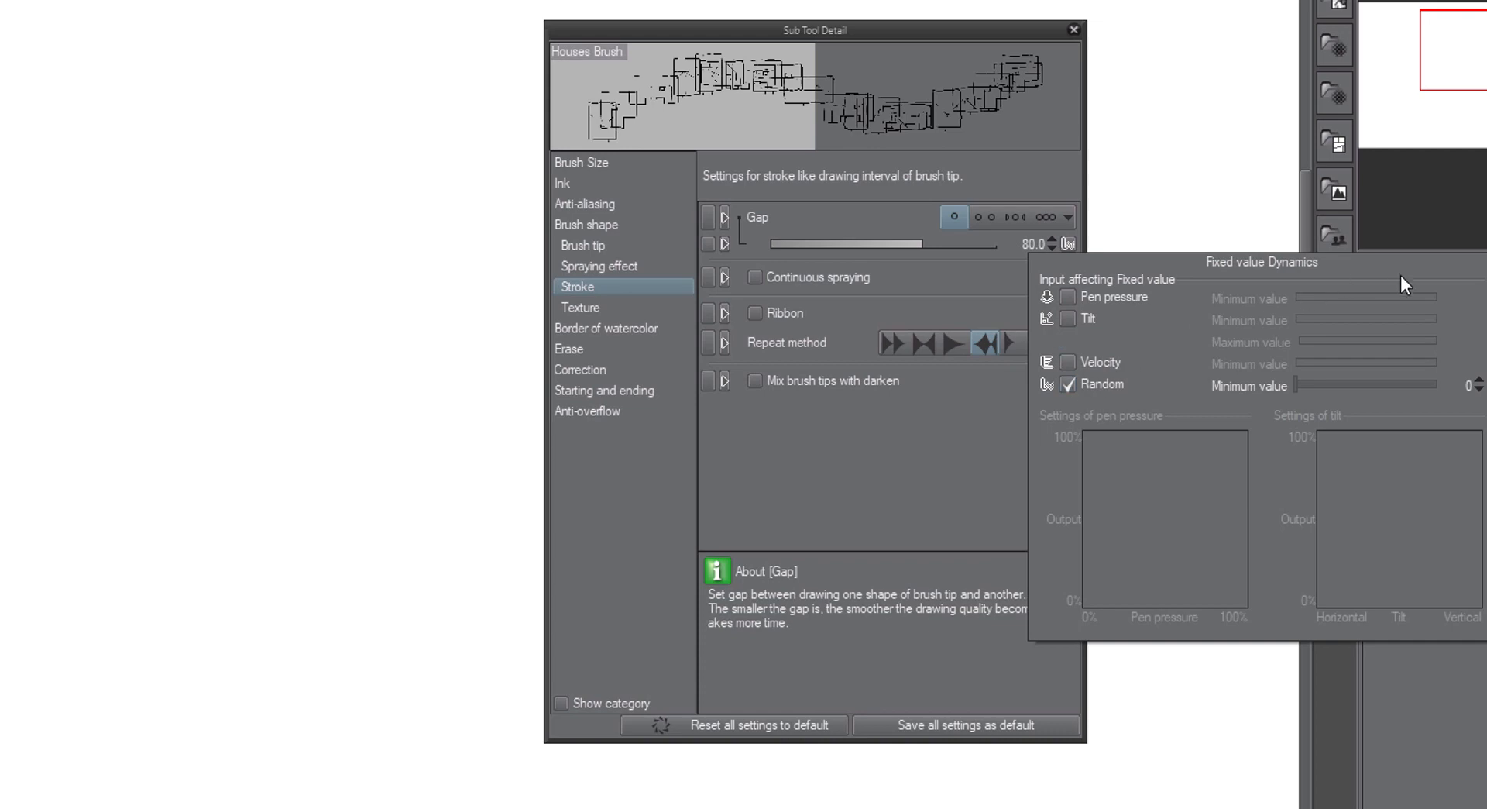
{"action": "left_click", "coordinate": [1399, 384]}
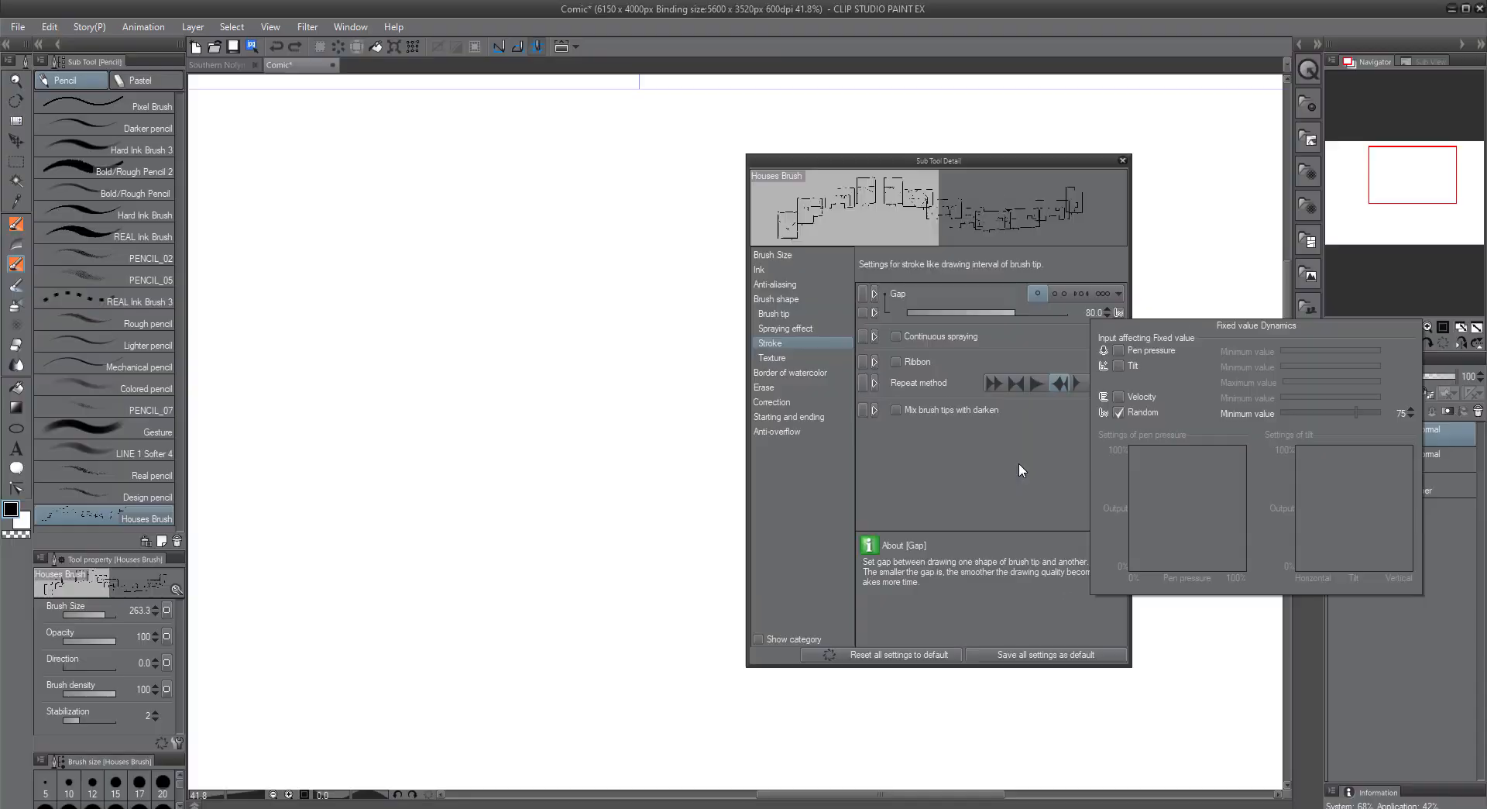
{"action": "left_click", "coordinate": [1052, 239]}
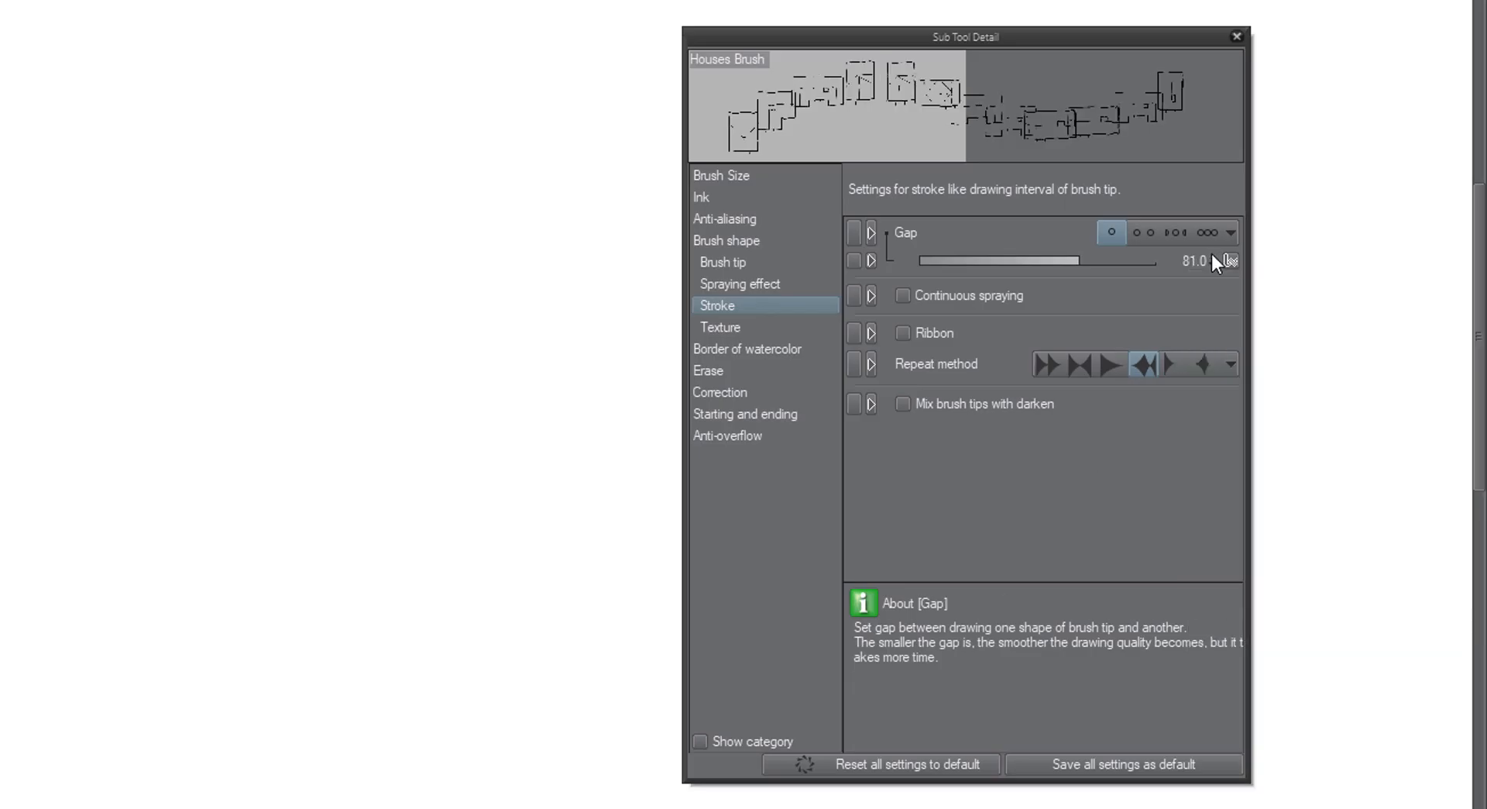
Raise the stroke gap to 120, then try a horizontal and a vertical stroke and undo both
{"action": "left_click_drag", "start_coordinate": [1213, 256], "coordinate": [1210, 267]}
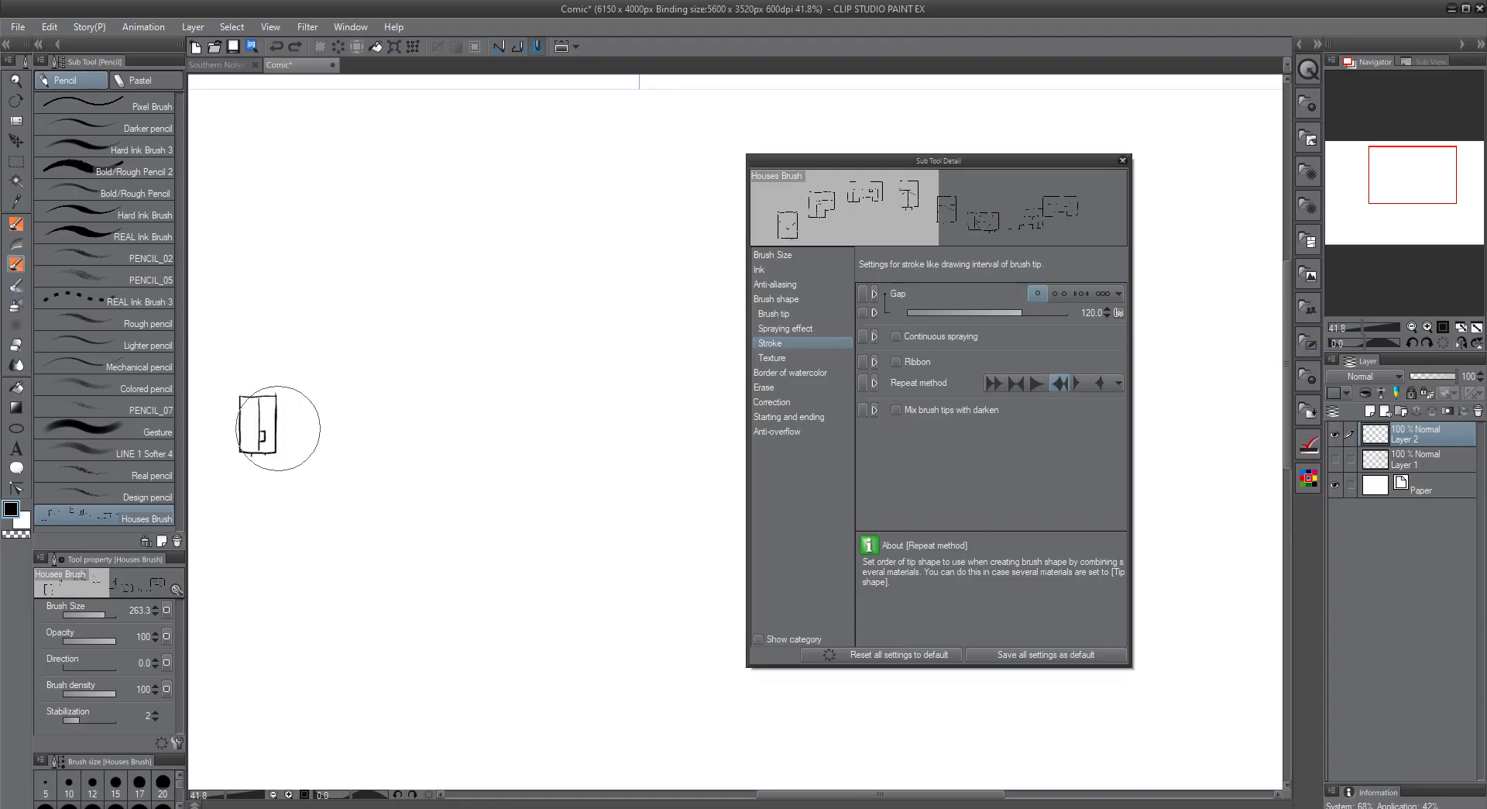
{"action": "left_click_drag", "start_coordinate": [278, 429], "coordinate": [697, 432]}
{"action": "key", "text": "ctrl+z"}
{"action": "left_click_drag", "start_coordinate": [356, 188], "coordinate": [366, 742]}
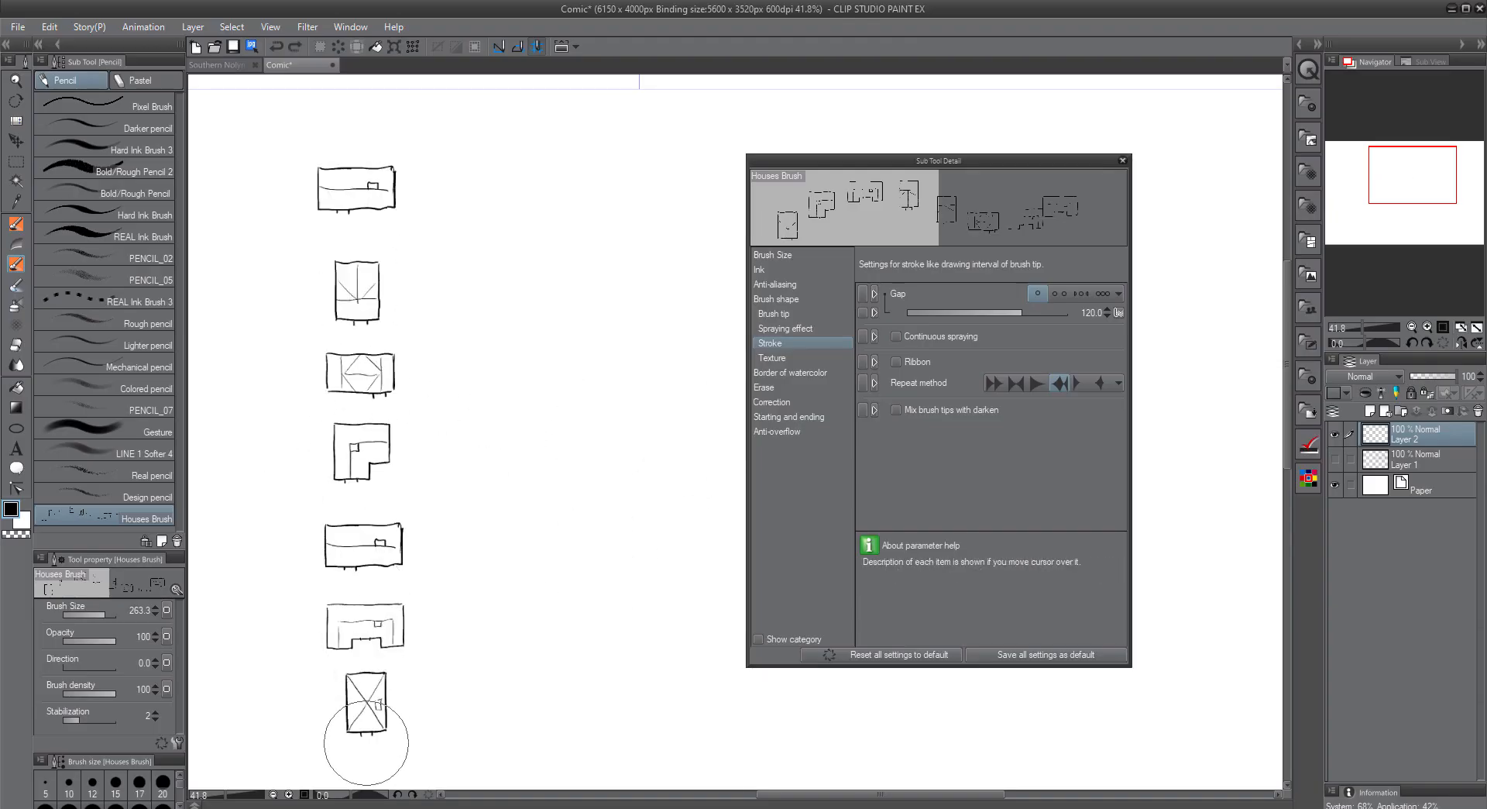
{"action": "key", "text": "ctrl+z"}
Set the random gap's minimum value to 78 and lower the stroke gap to 110
{"action": "left_click", "coordinate": [1119, 312]}
{"action": "left_click", "coordinate": [1360, 412]}
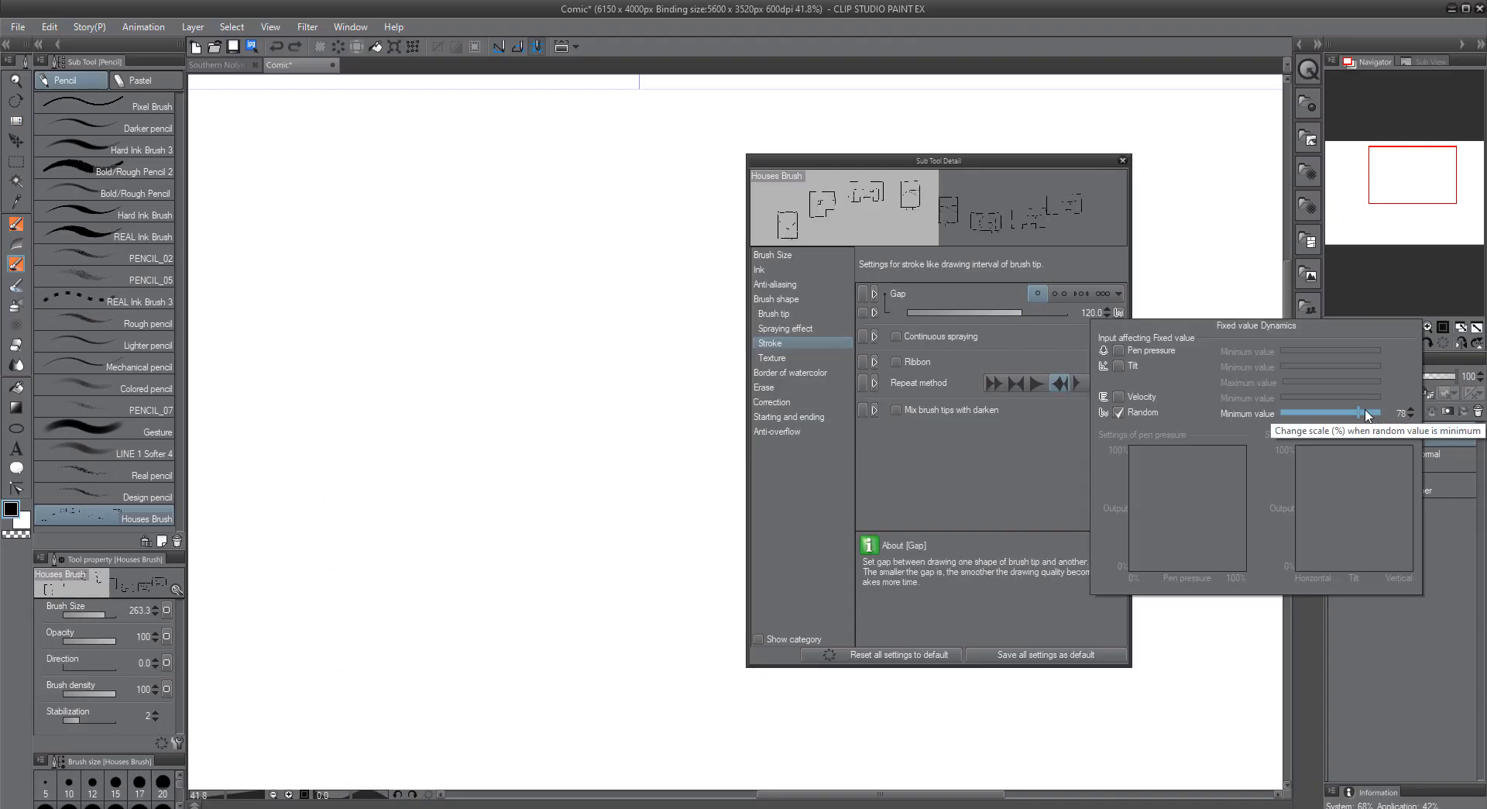
{"action": "left_click_drag", "start_coordinate": [1106, 315], "coordinate": [1104, 315]}
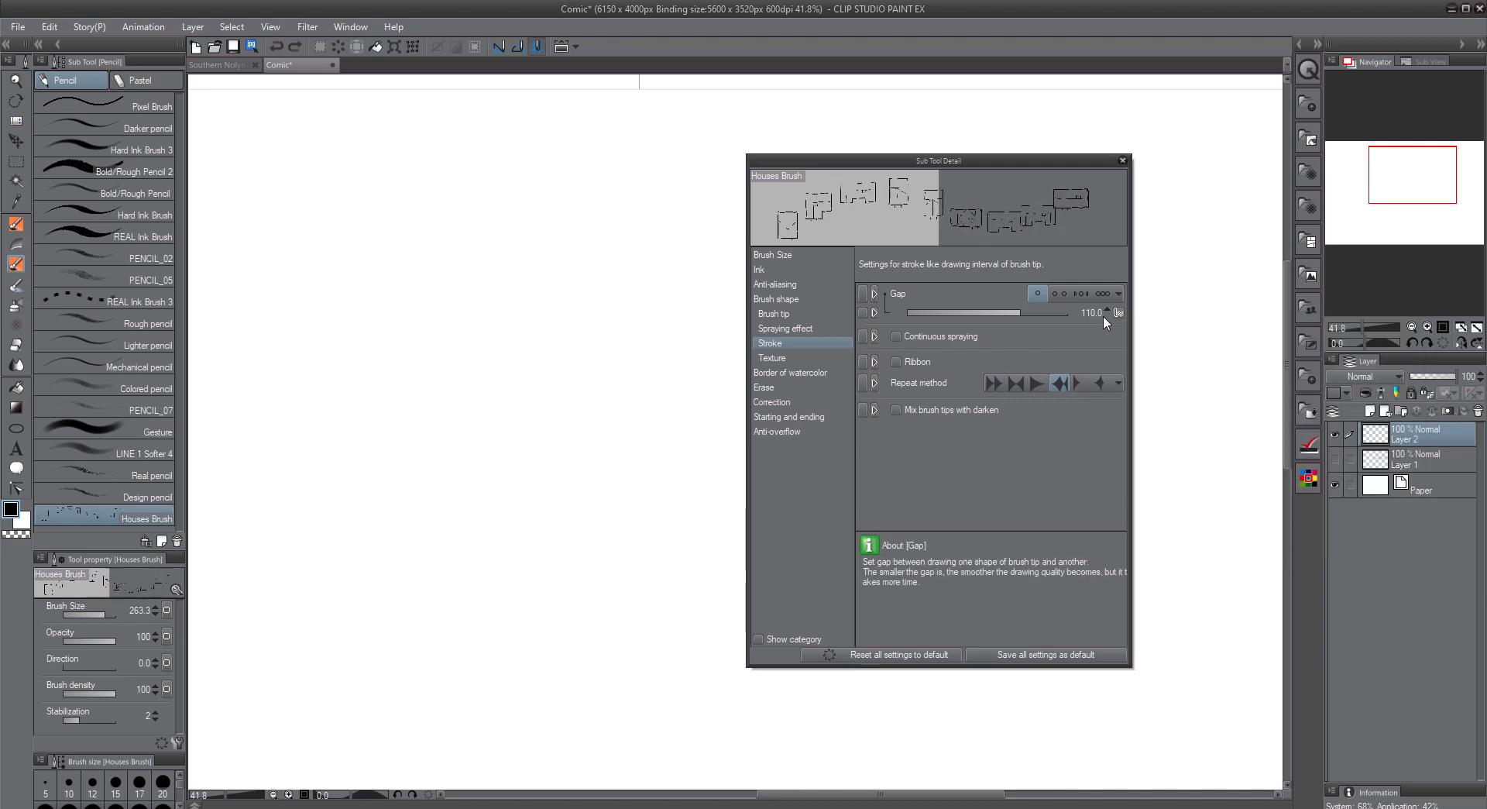
Try a horizontal, a vertical and a slightly rising stroke with the Houses Brush and undo each one
{"action": "left_click_drag", "start_coordinate": [263, 435], "coordinate": [698, 430]}
{"action": "key", "text": "ctrl+z"}
{"action": "left_click_drag", "start_coordinate": [359, 227], "coordinate": [360, 744]}
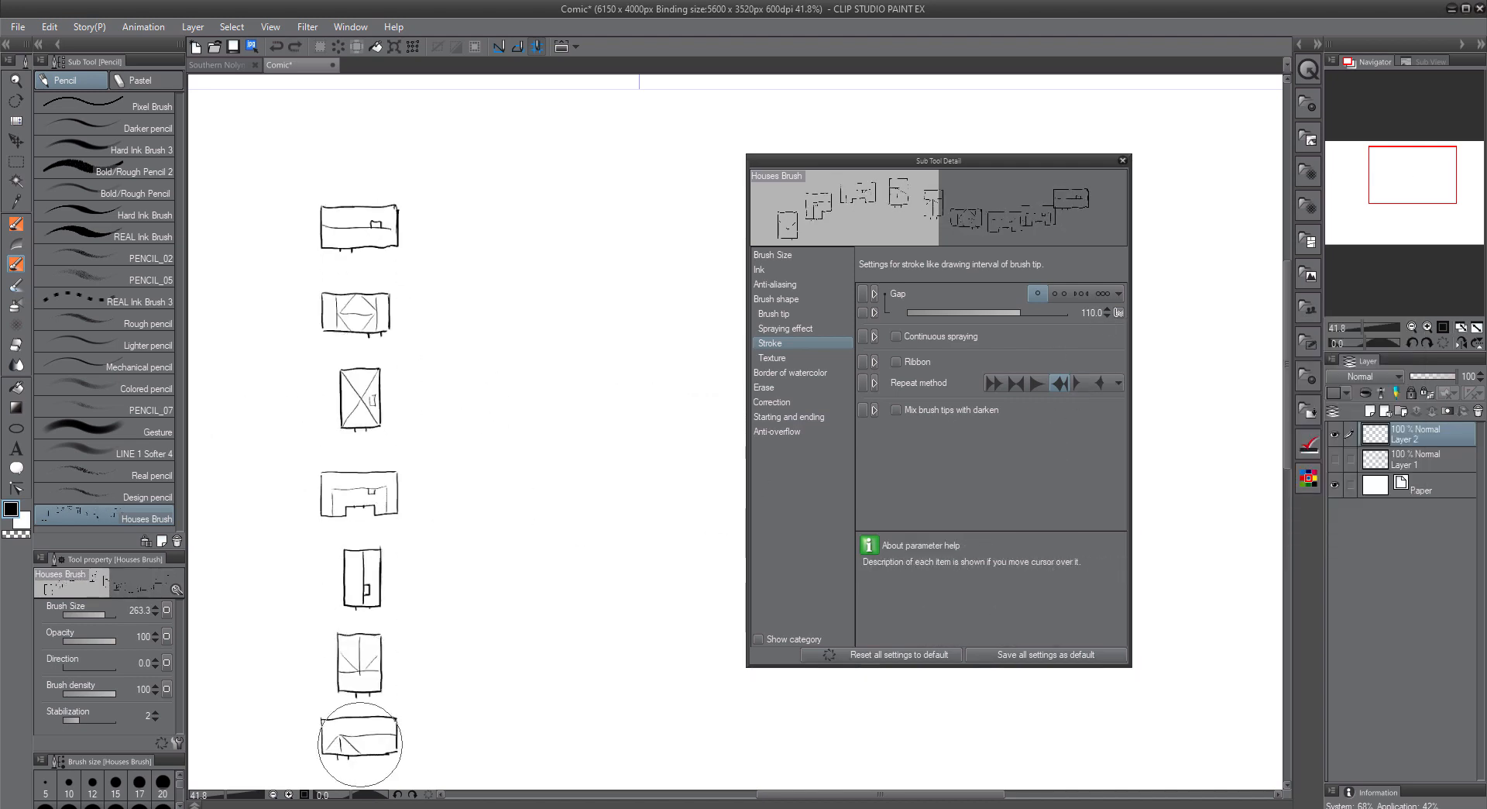
{"action": "key", "text": "ctrl+z"}
{"action": "left_click_drag", "start_coordinate": [256, 543], "coordinate": [632, 489]}
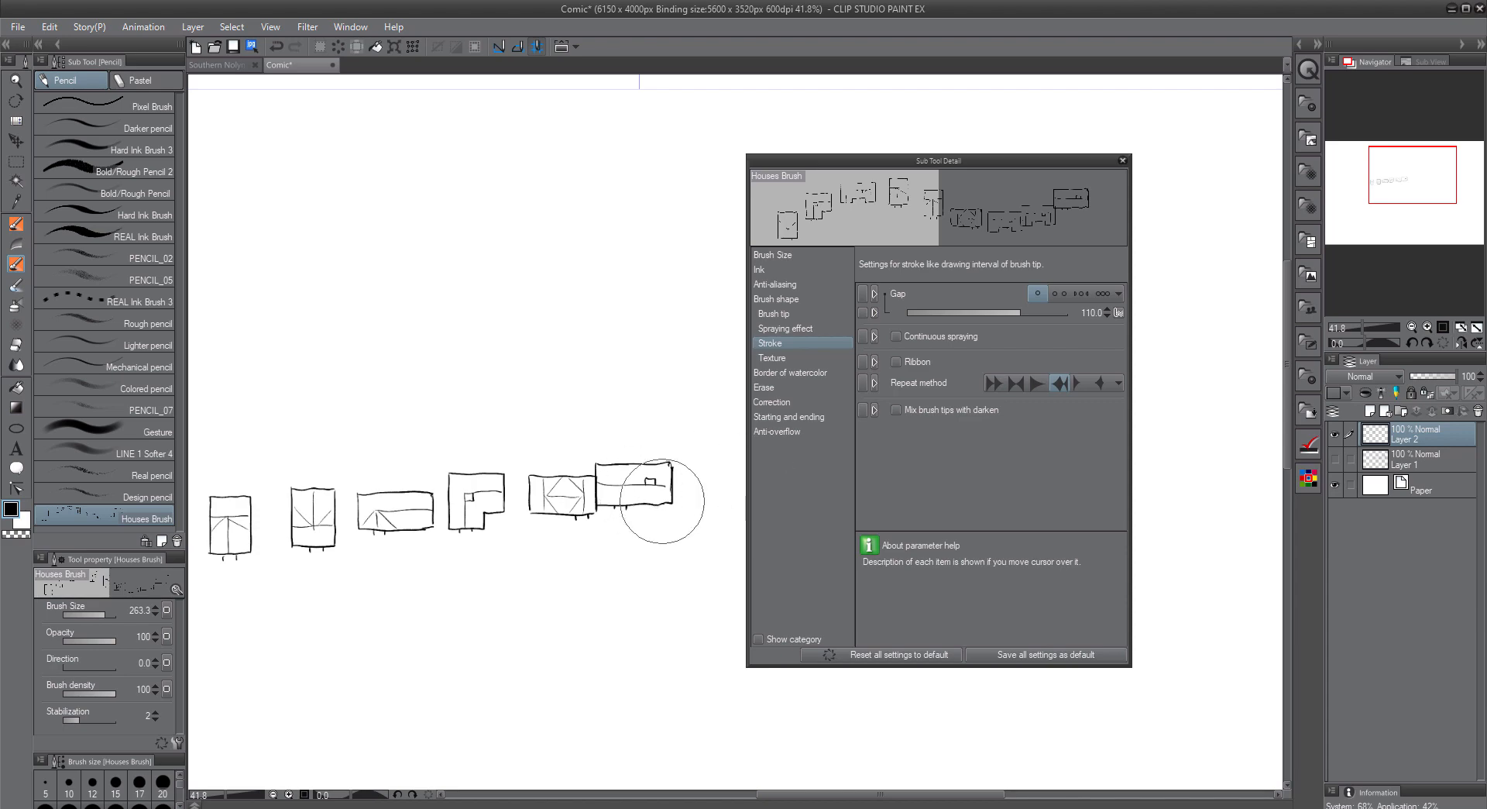
{"action": "key", "text": "ctrl+z"}
Make the brush tip's direction follow Direction of line and try a large arched stroke across the canvas
{"action": "left_click", "coordinate": [774, 313]}
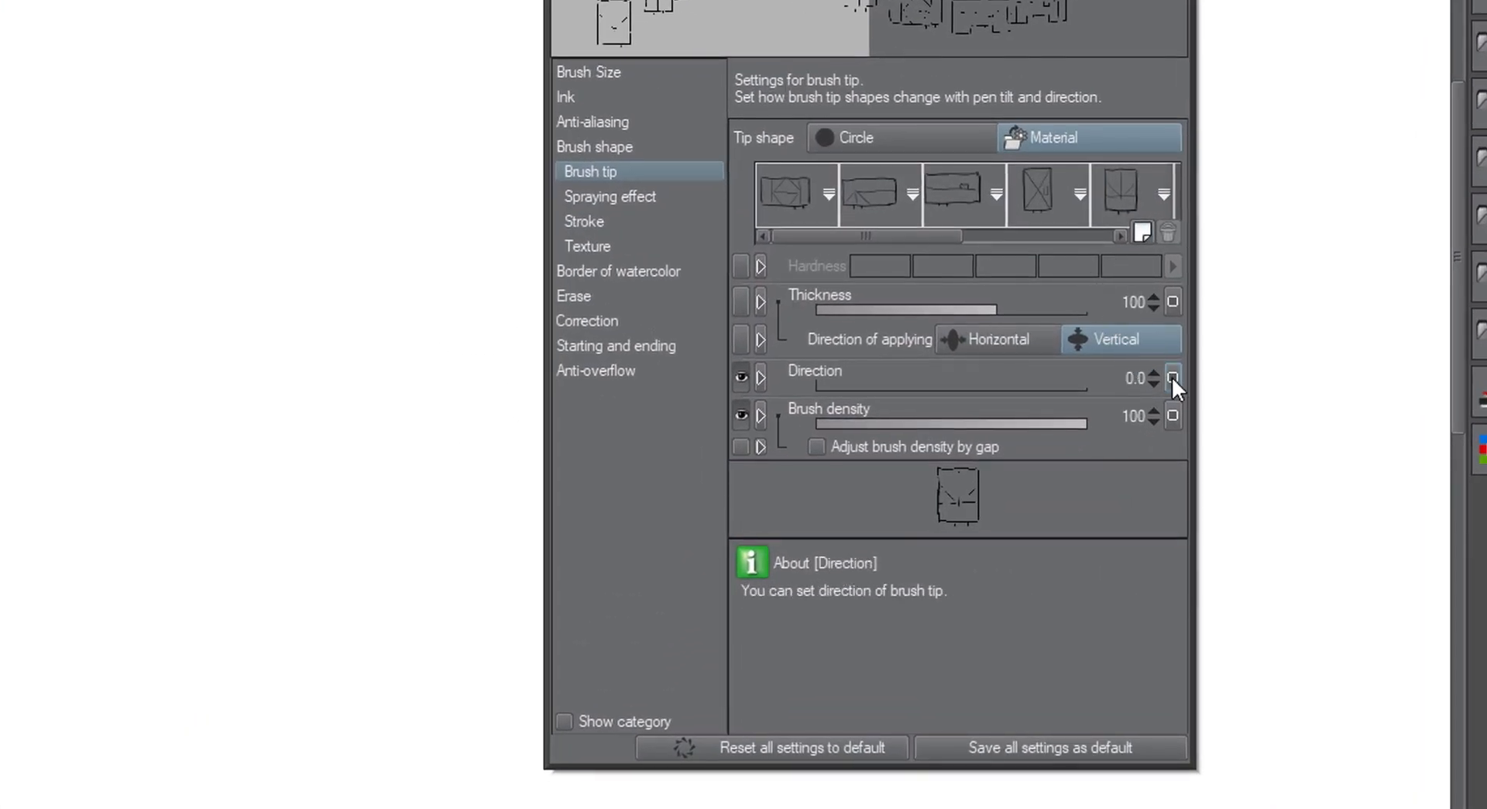
{"action": "left_click", "coordinate": [1172, 378]}
{"action": "left_click", "coordinate": [1174, 526]}
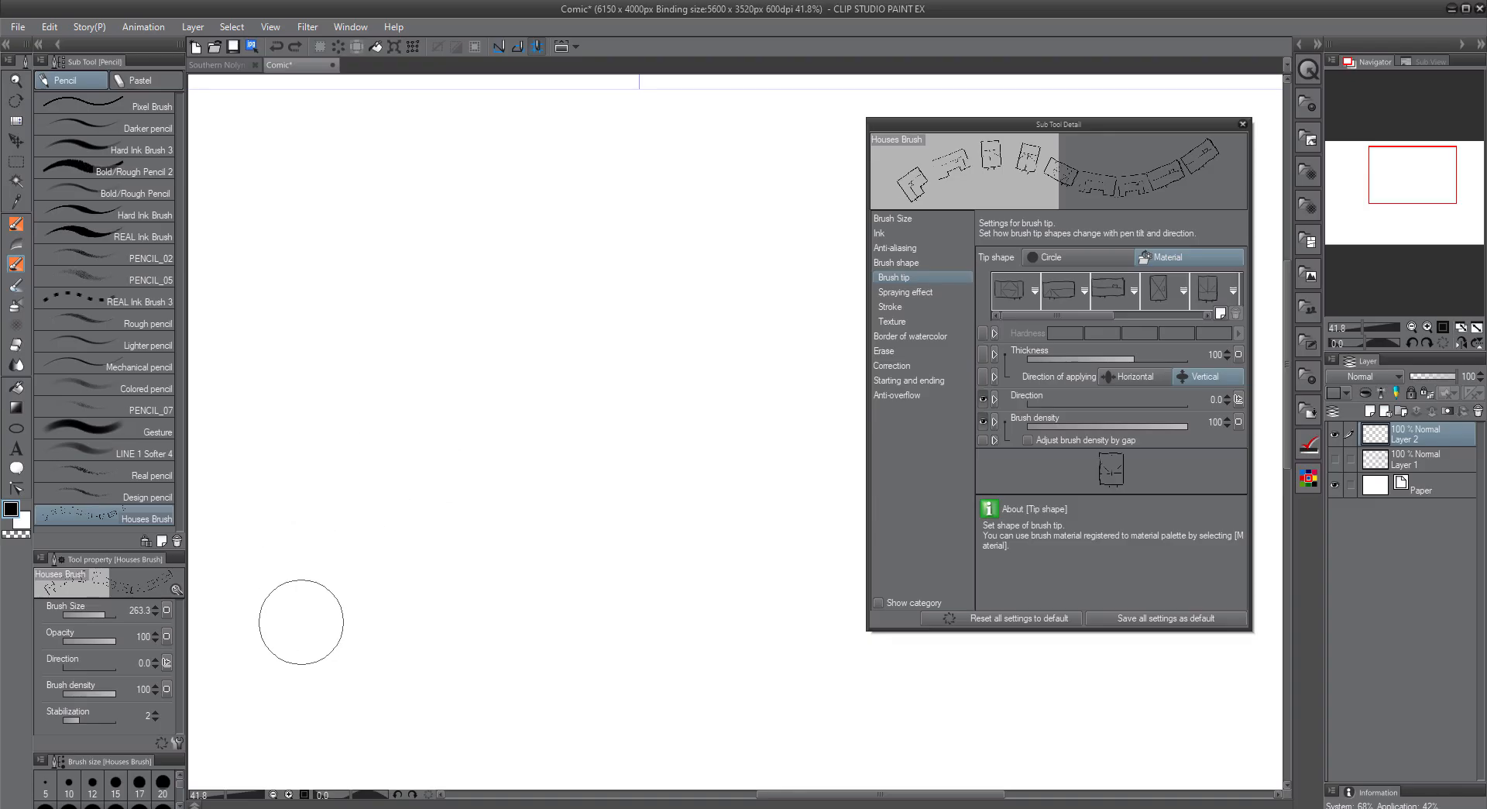
{"action": "mouse_move", "coordinate": [299, 619]}
{"action": "left_mouse_down"}
{"action": "mouse_move", "coordinate": [320, 432]}
{"action": "mouse_move", "coordinate": [398, 341]}
{"action": "mouse_move", "coordinate": [511, 279]}
{"action": "mouse_move", "coordinate": [599, 271]}
{"action": "mouse_move", "coordinate": [682, 293]}
{"action": "mouse_move", "coordinate": [743, 346]}
{"action": "mouse_move", "coordinate": [780, 442]}
{"action": "mouse_move", "coordinate": [760, 693]}
{"action": "left_mouse_up"}
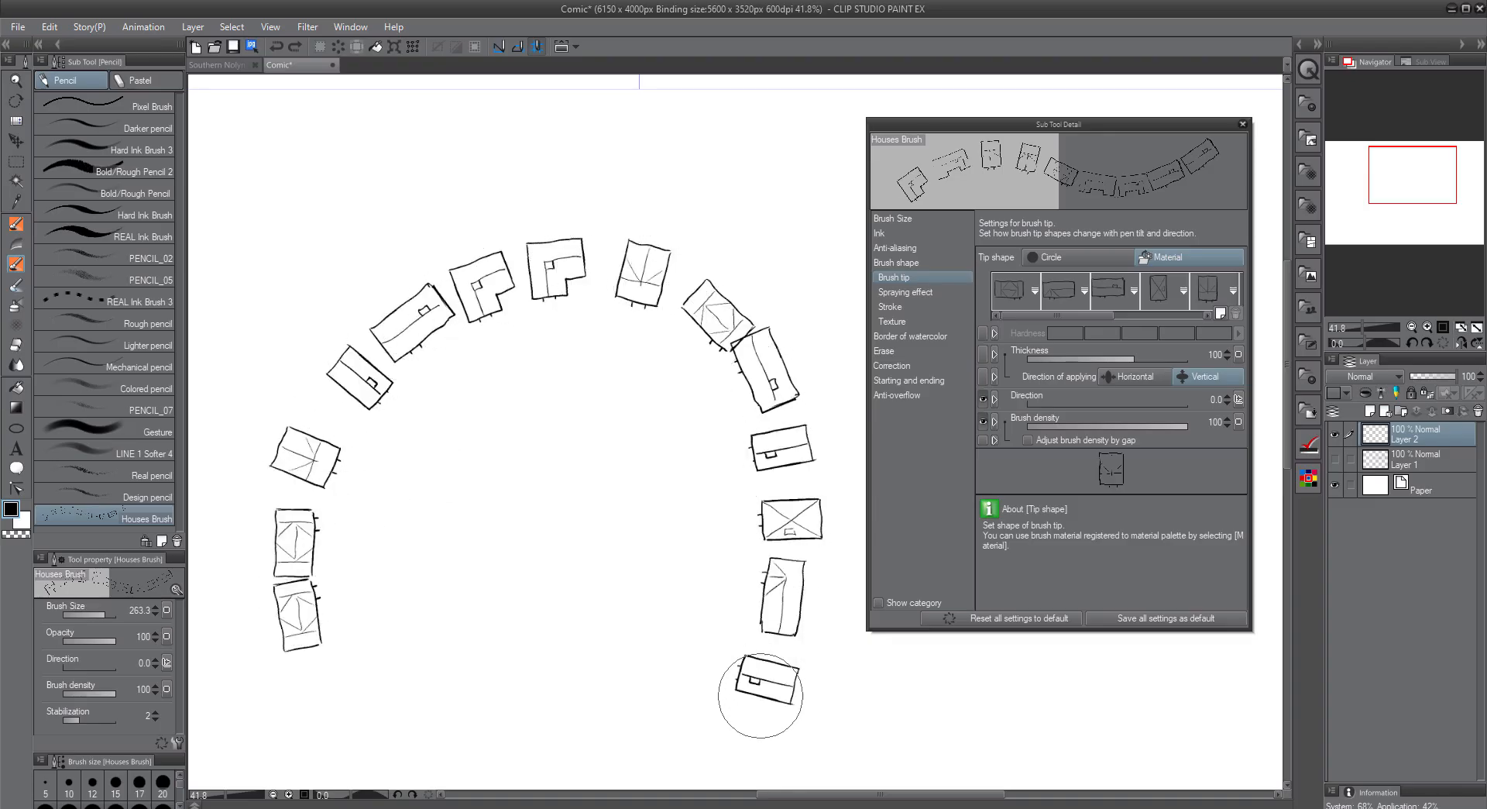
Set the stroke gap to 115 and try arched, rising and cornered strokes, undoing them
{"action": "mouse_move", "coordinate": [292, 647]}
{"action": "left_mouse_down"}
{"action": "mouse_move", "coordinate": [660, 455]}
{"action": "mouse_move", "coordinate": [664, 624]}
{"action": "left_mouse_up"}
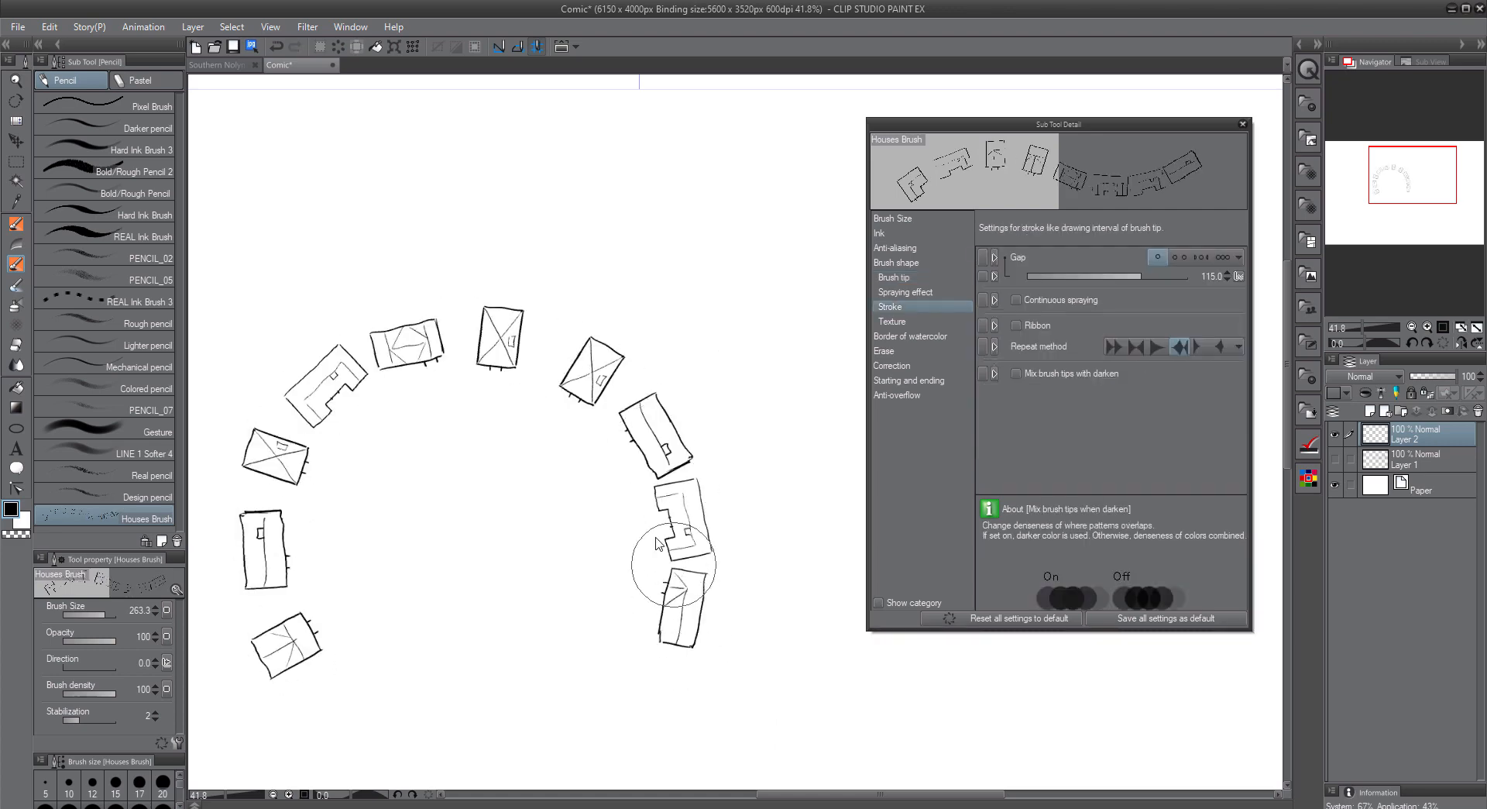
{"action": "left_click_drag", "start_coordinate": [333, 686], "coordinate": [355, 332]}
{"action": "left_click_drag", "start_coordinate": [355, 332], "coordinate": [379, 233]}
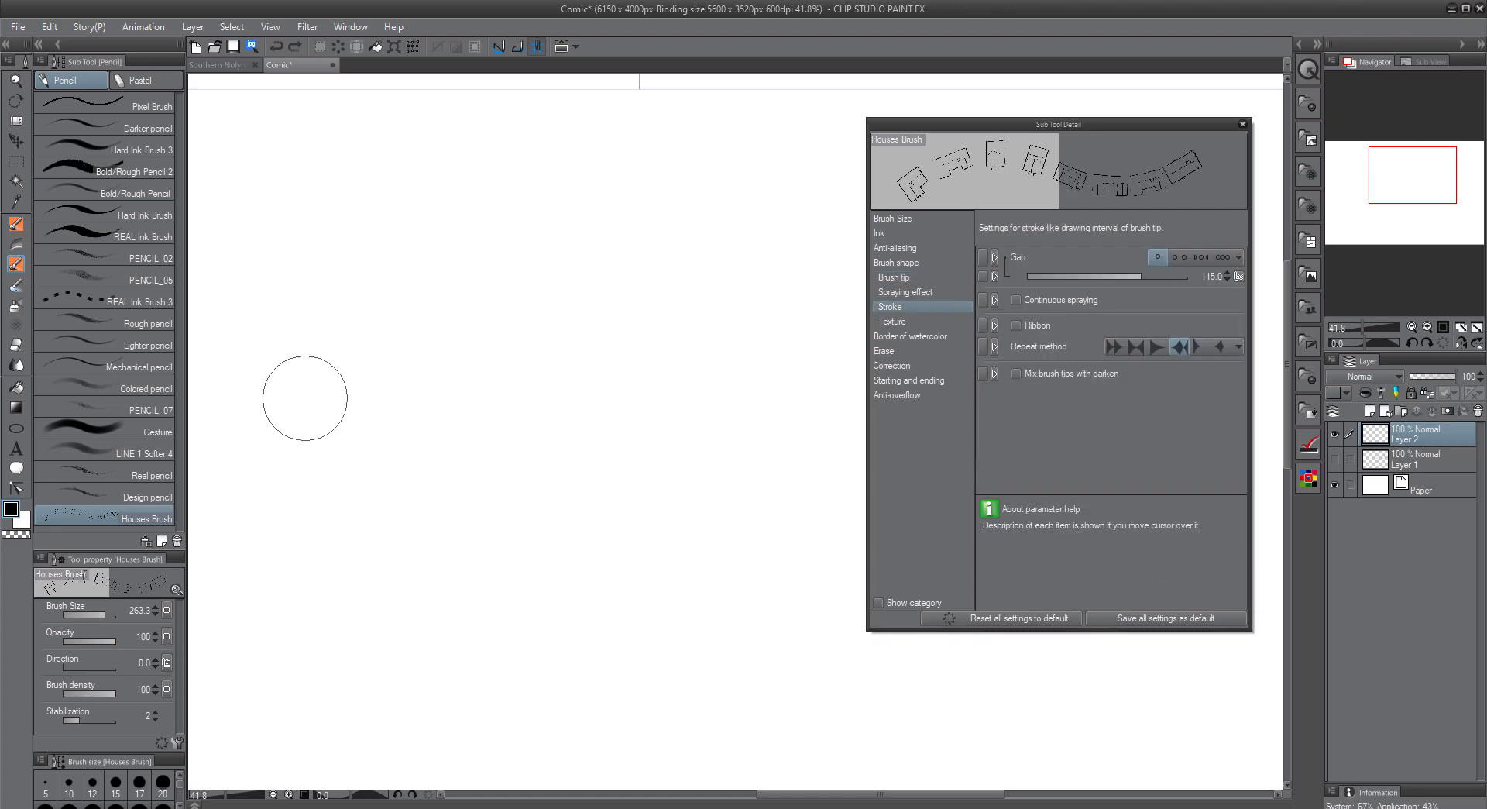
{"action": "mouse_move", "coordinate": [260, 351]}
{"action": "left_mouse_down"}
{"action": "mouse_move", "coordinate": [660, 292]}
{"action": "mouse_move", "coordinate": [704, 621]}
{"action": "left_mouse_up"}
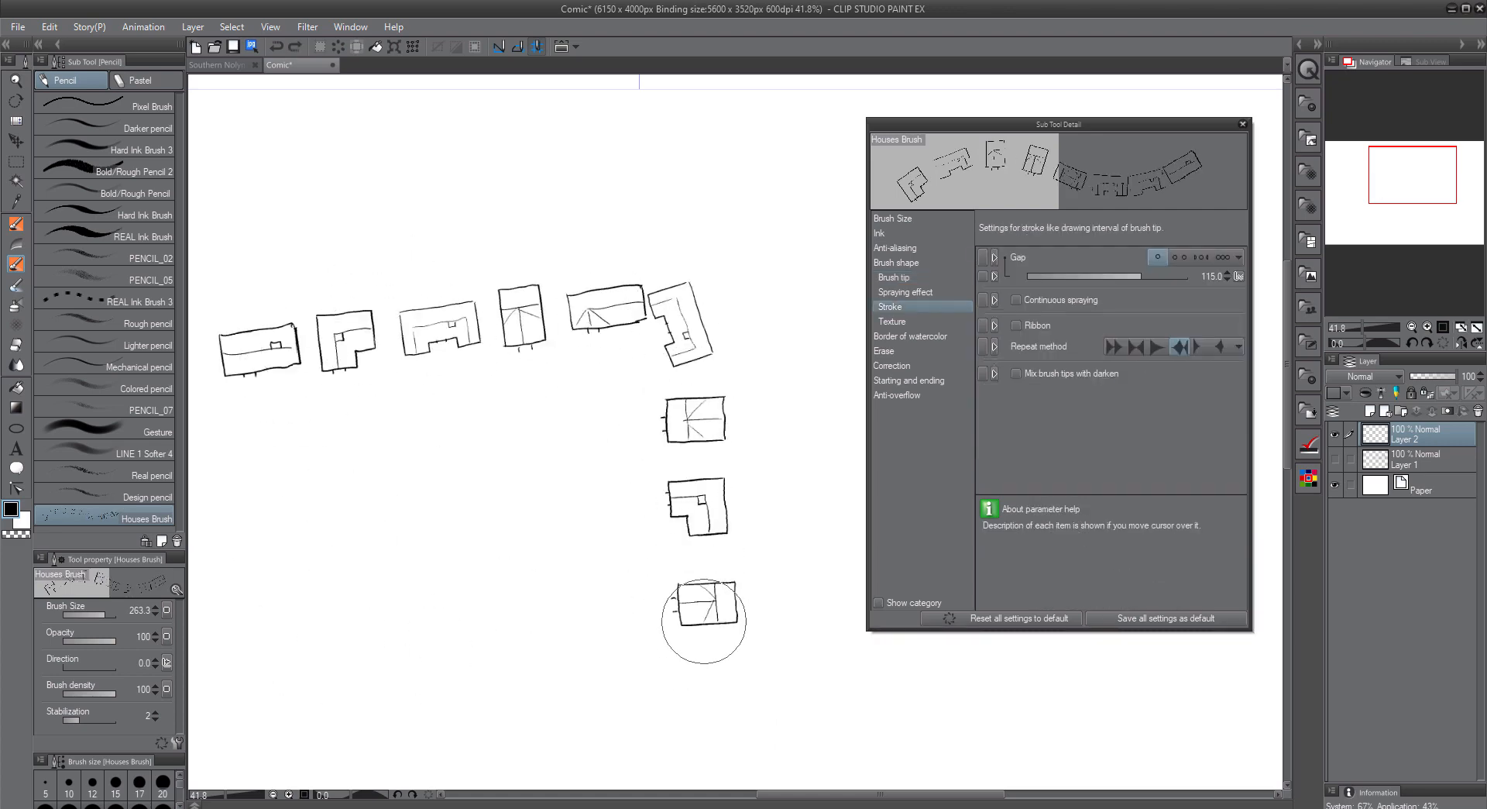
{"action": "key", "text": "ctrl+z"}
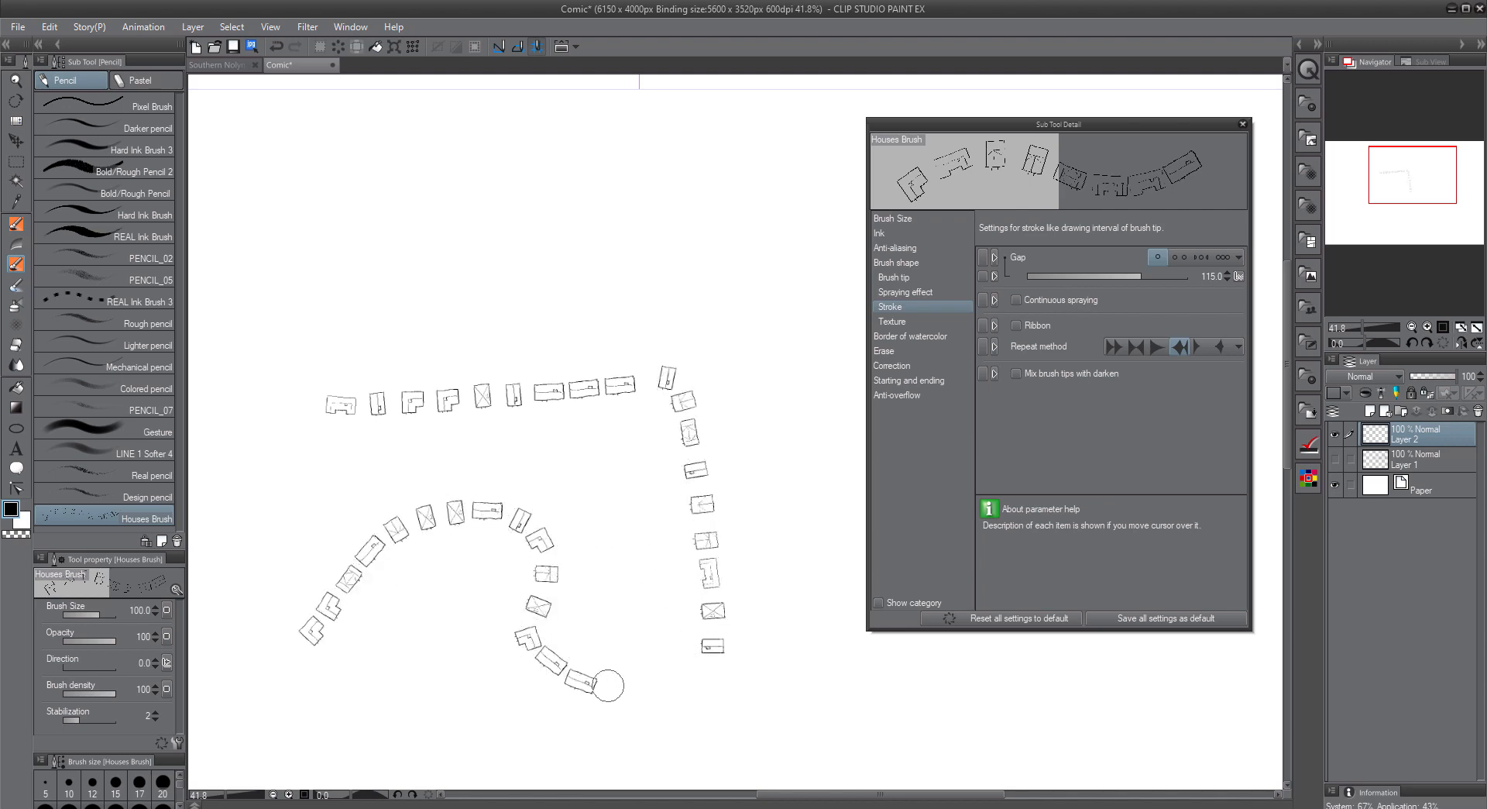
Examine up close the small houses stamped along the curved and cornered strokes
{"action": "scroll", "coordinate": [653, 573], "scroll_direction": "up", "scroll_amount": 6}
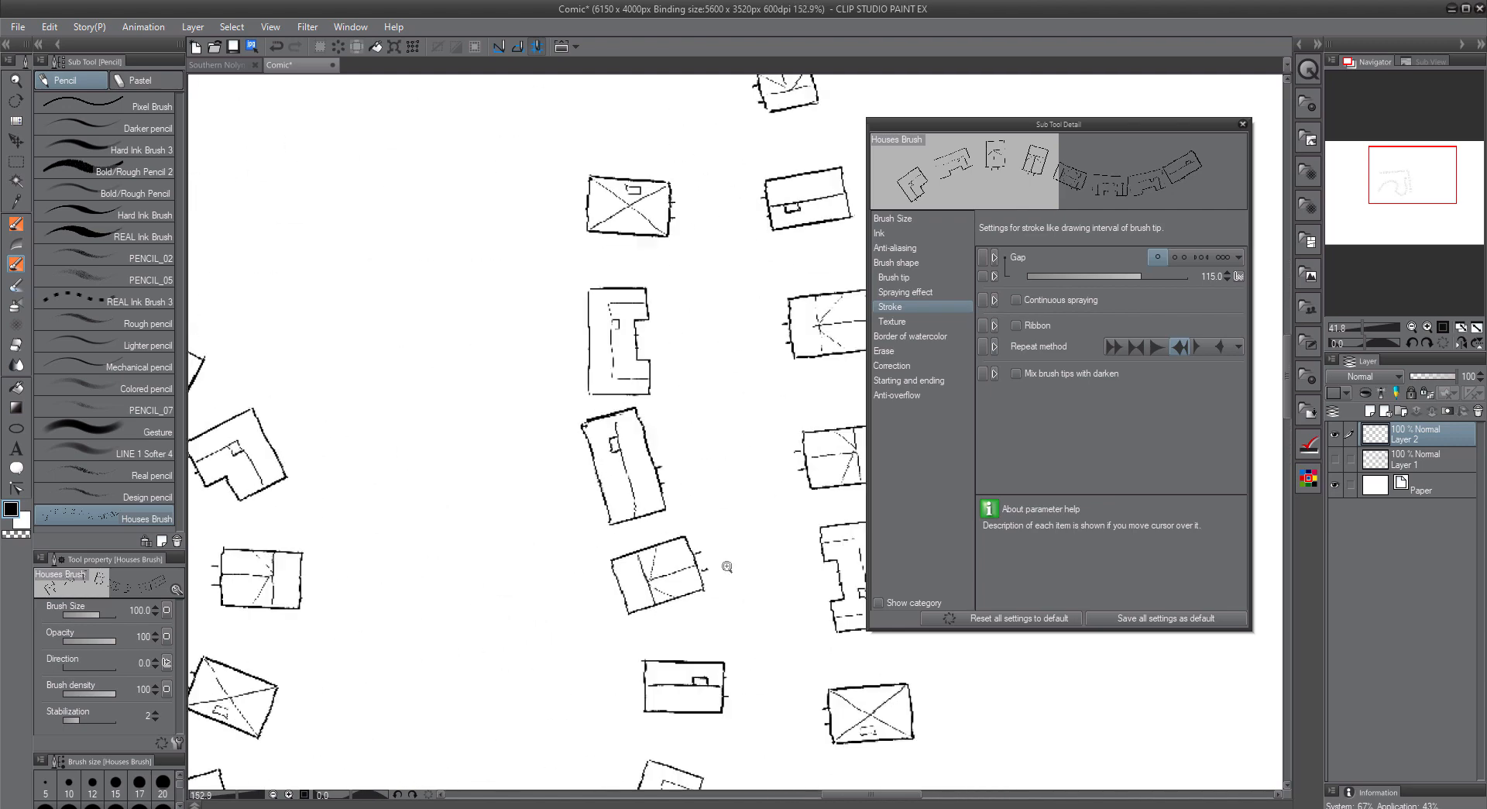
Reduce the Houses Brush size to 20 and try a curved test stroke of tiny houses
{"action": "scroll", "coordinate": [672, 413], "scroll_direction": "up", "scroll_amount": 2}
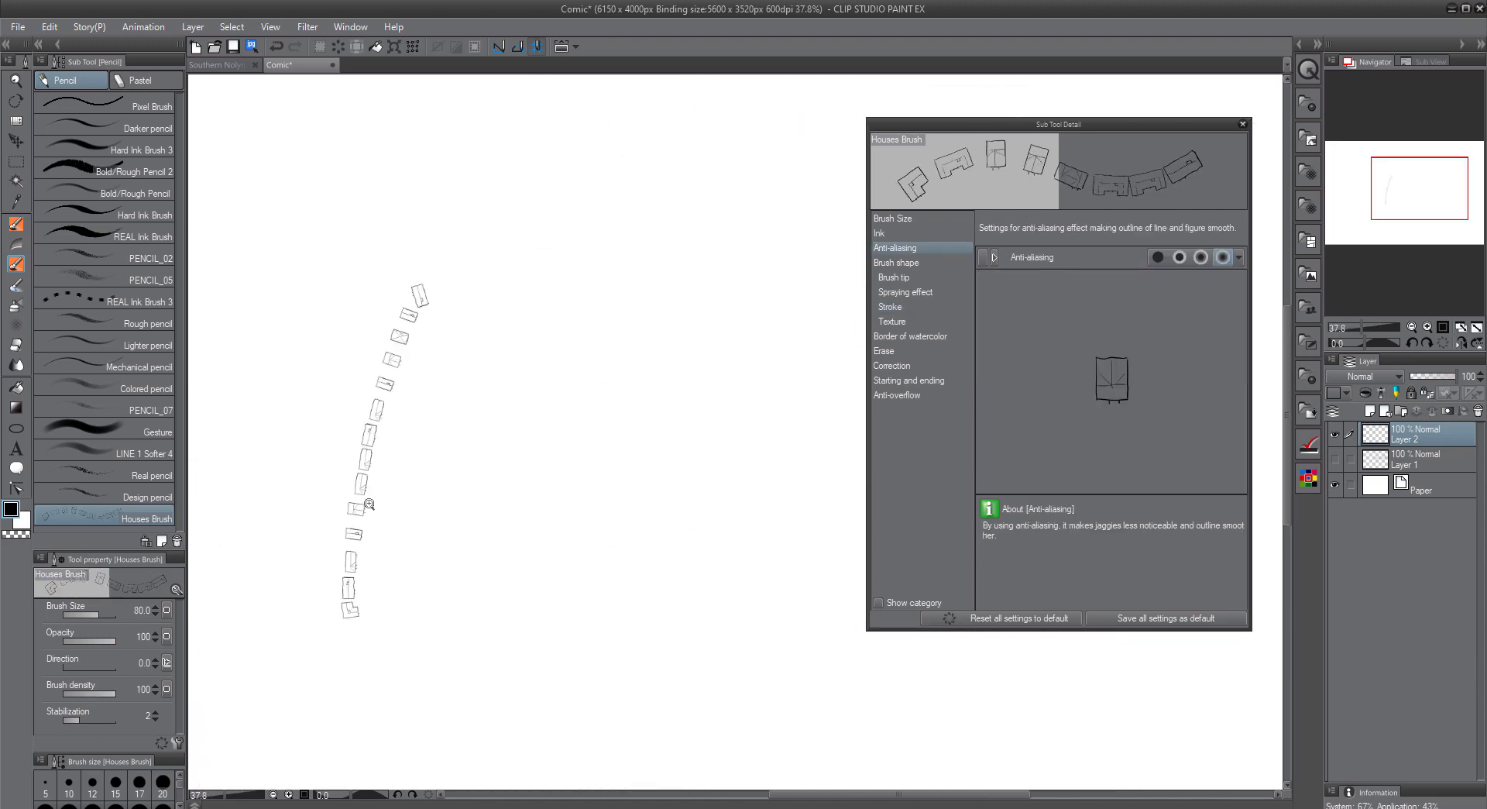
{"action": "scroll", "coordinate": [370, 505], "scroll_direction": "up", "scroll_amount": 6}
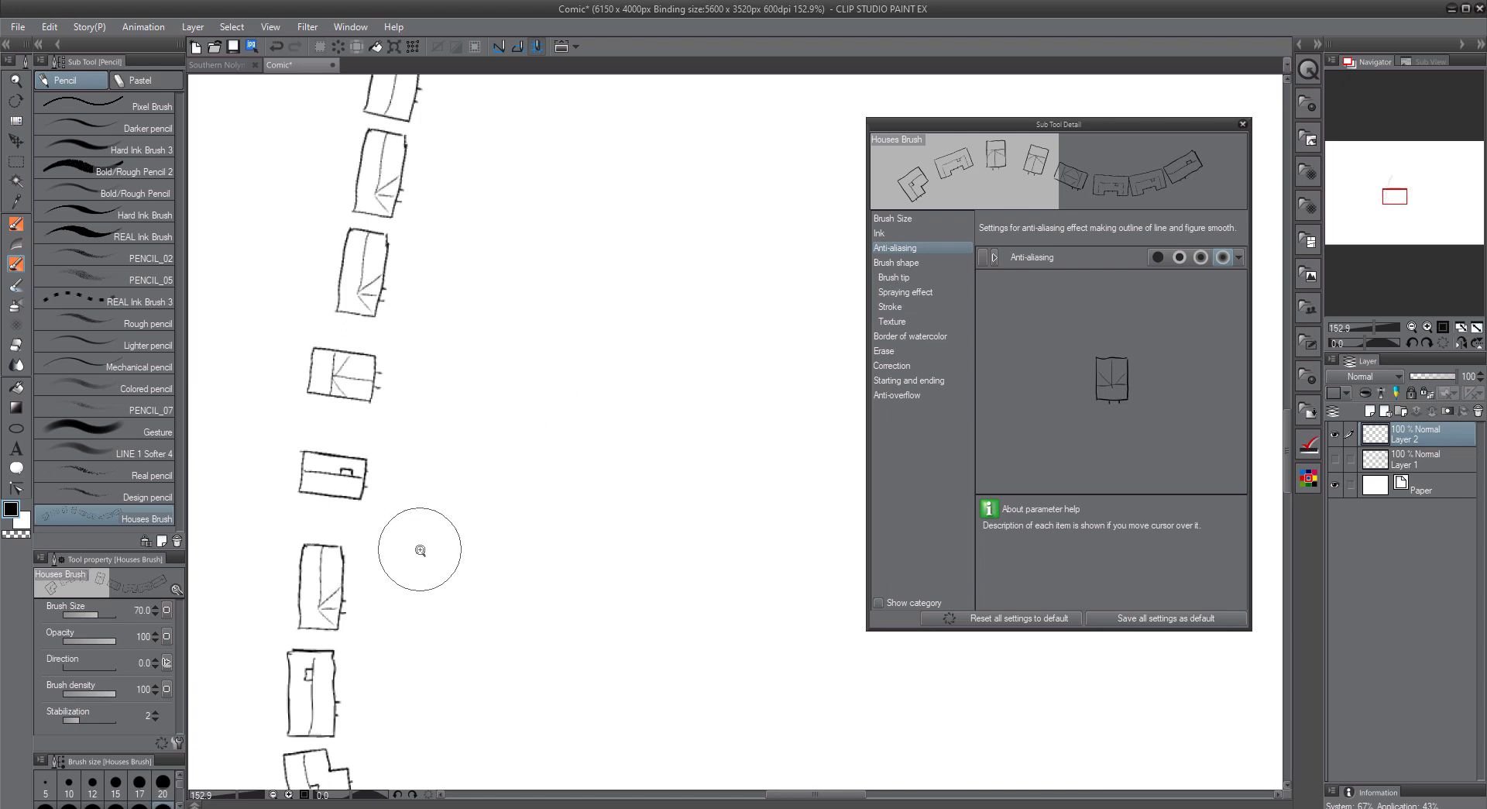
{"action": "key", "text": "bracketleft"}
{"action": "key", "text": "bracketleft"}
{"action": "key", "text": "bracketleft"}
{"action": "key", "text": "bracketleft"}
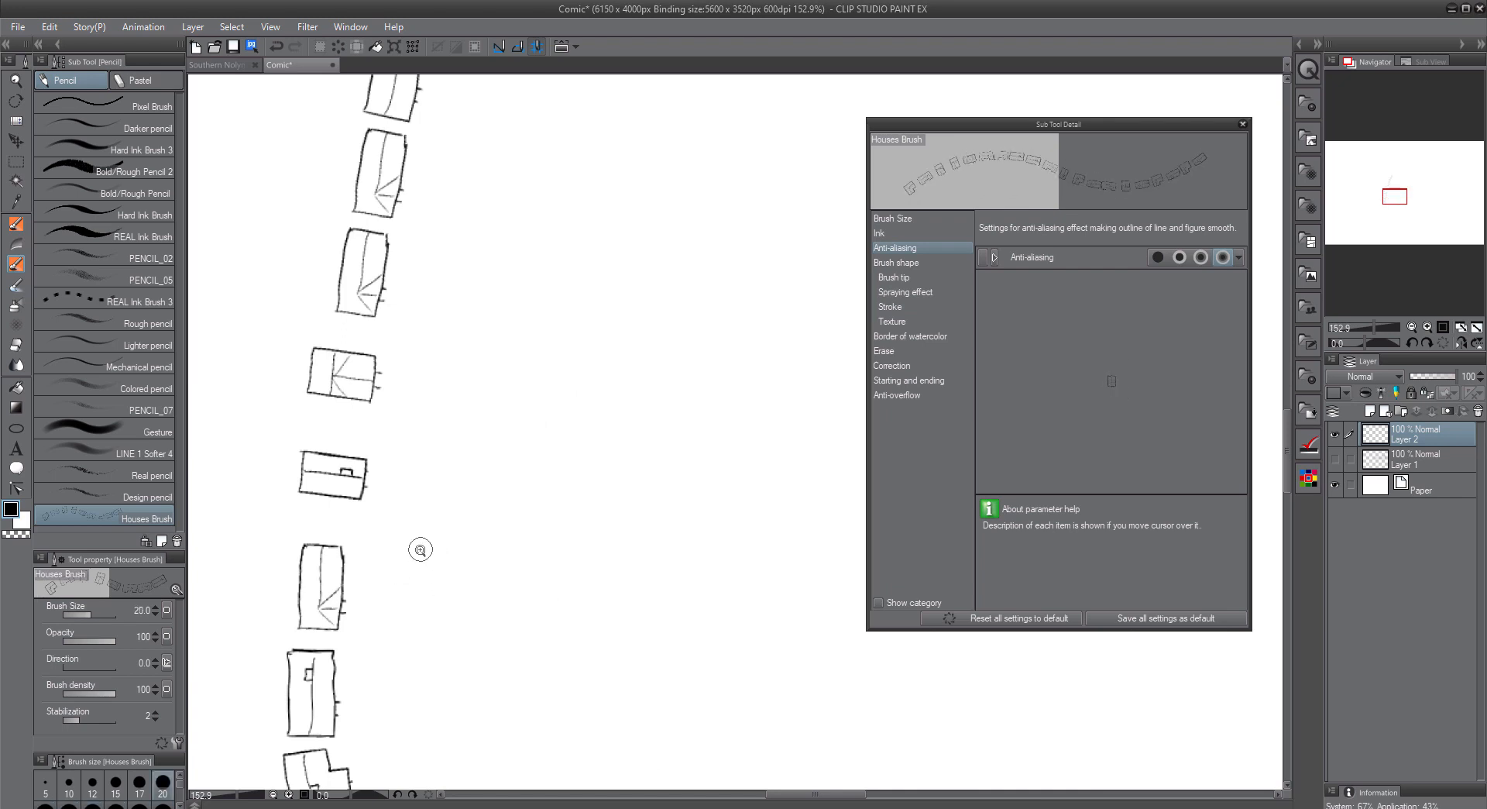
{"action": "scroll", "coordinate": [573, 566], "scroll_direction": "up", "scroll_amount": 5}
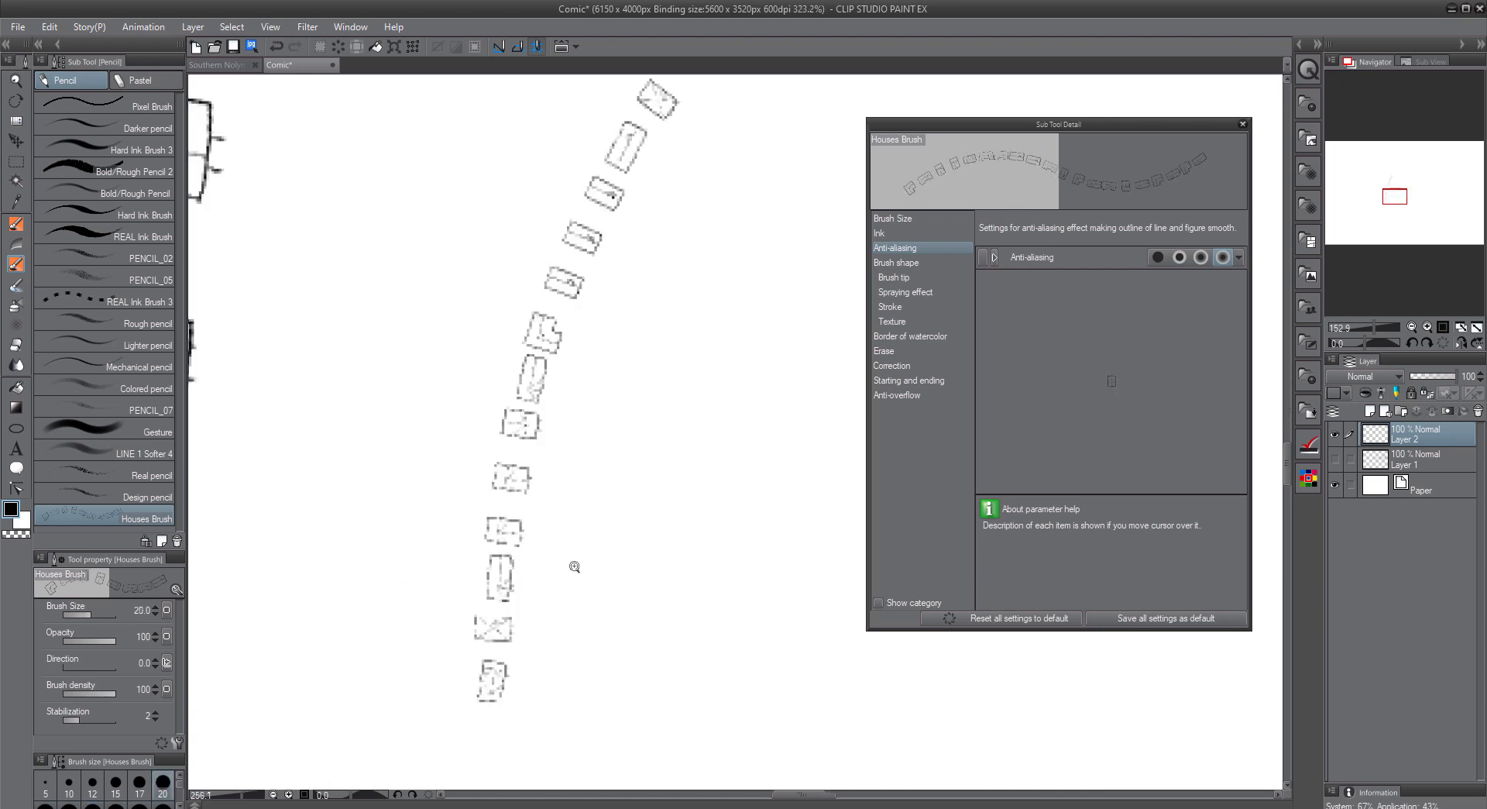
Try small house strokes with anti-aliasing off and at its strongest level, and clear the test strokes
{"action": "left_click", "coordinate": [1157, 257]}
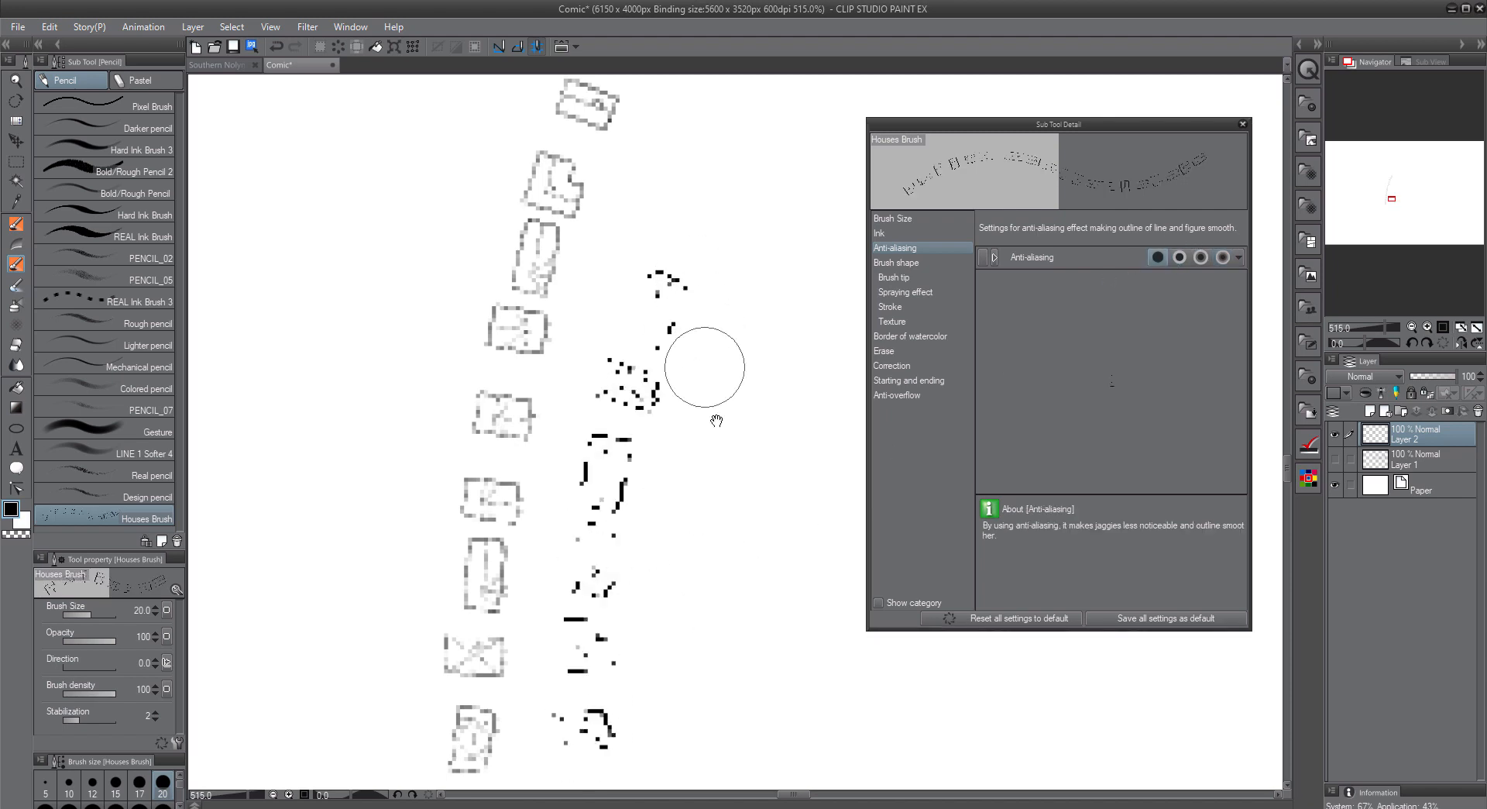
{"action": "left_click_drag", "start_coordinate": [742, 532], "coordinate": [667, 542]}
{"action": "left_click", "coordinate": [1221, 257]}
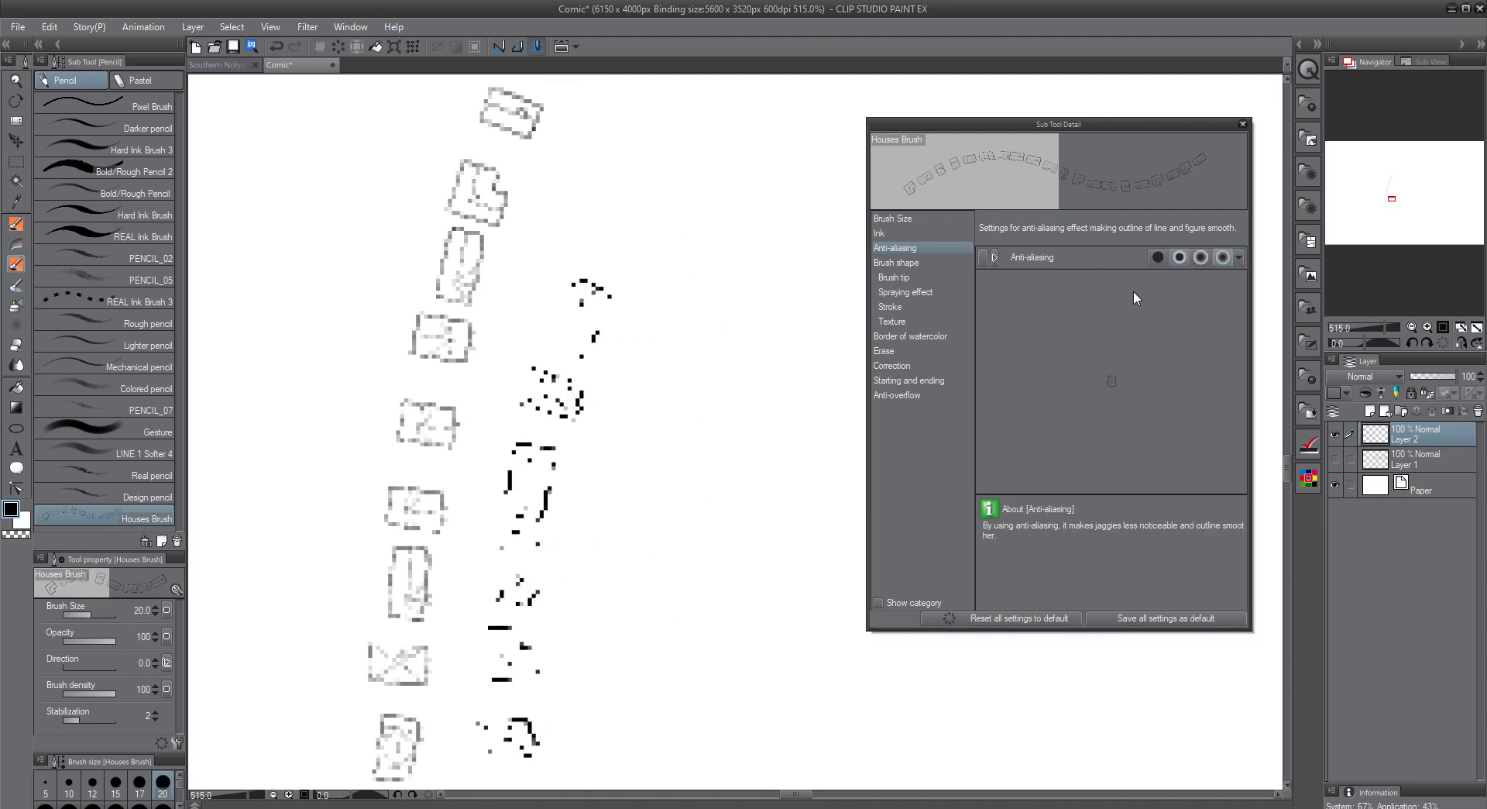
{"action": "mouse_move", "coordinate": [637, 742]}
{"action": "left_mouse_down"}
{"action": "mouse_move", "coordinate": [665, 480]}
{"action": "mouse_move", "coordinate": [750, 283]}
{"action": "left_mouse_up"}
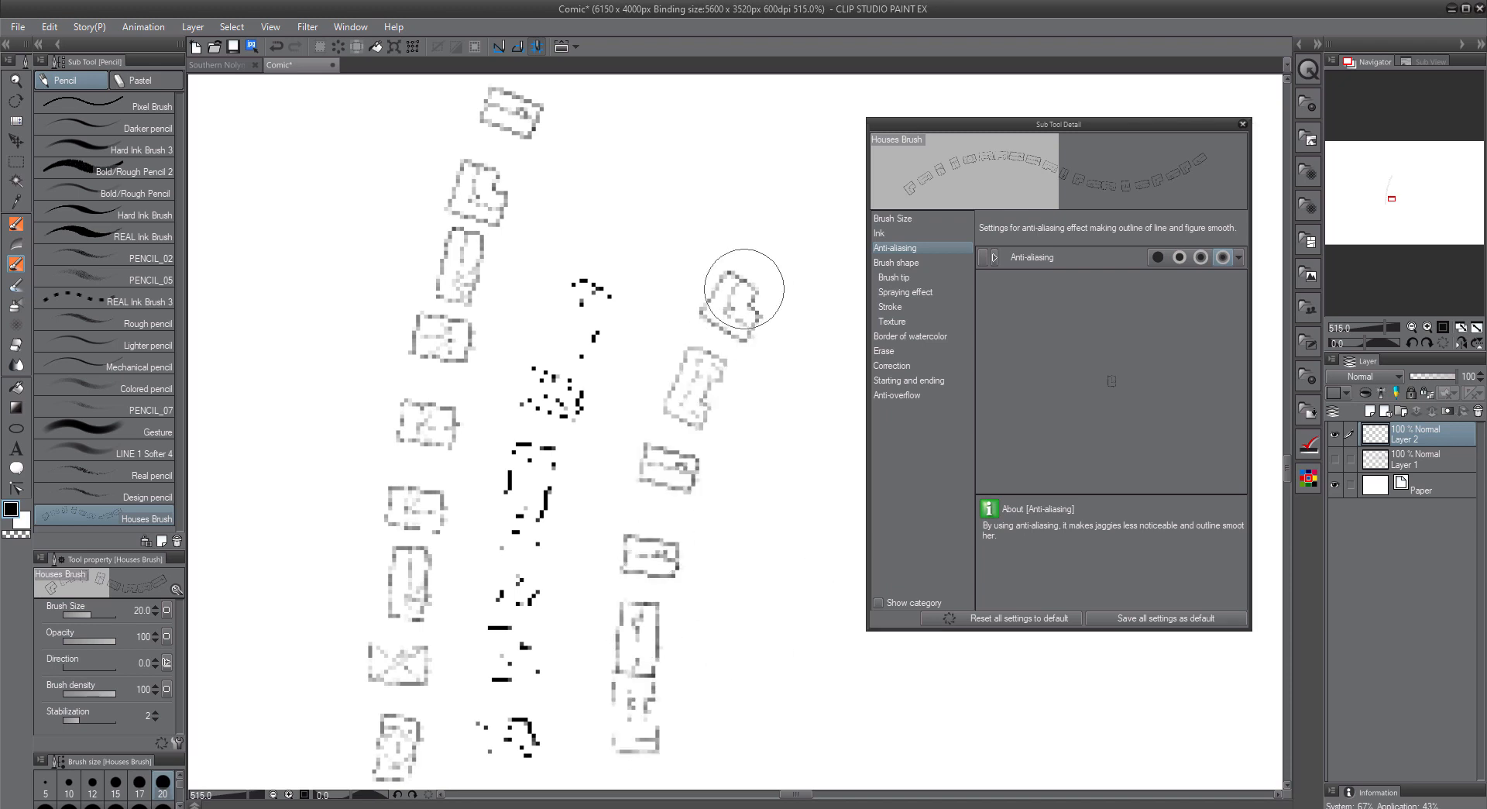
{"action": "key", "text": "Delete"}
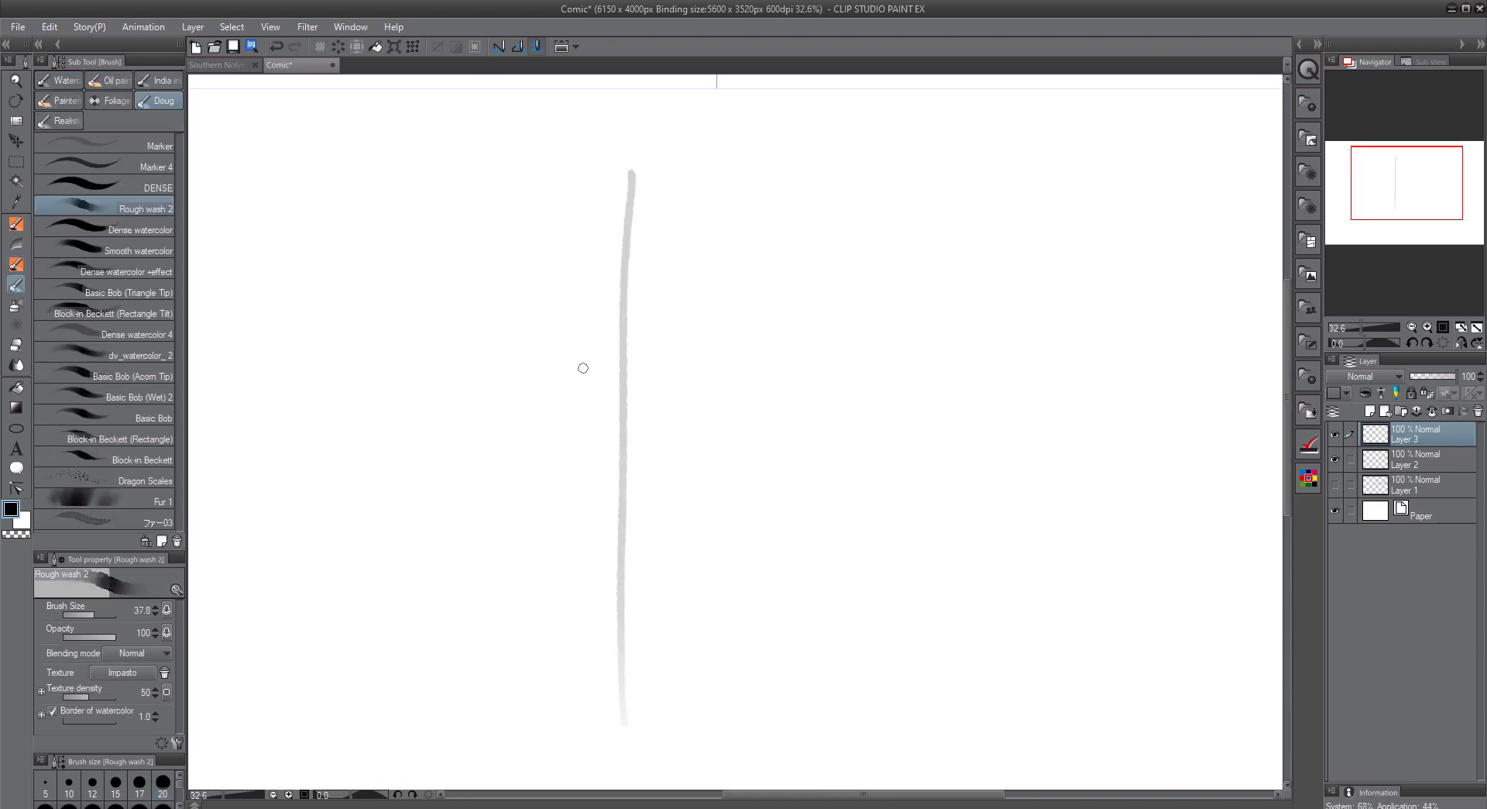
Sketch the city's streets with Rough wash 2: a vertical main road, a rounded ring road and faint straight side streets inside it
{"action": "left_click_drag", "start_coordinate": [612, 226], "coordinate": [644, 623]}
{"action": "key", "text": "ctrl+z"}
{"action": "key", "text": "ctrl+z"}
{"action": "left_click_drag", "start_coordinate": [496, 236], "coordinate": [730, 227]}
{"action": "left_click_drag", "start_coordinate": [430, 488], "coordinate": [809, 484]}
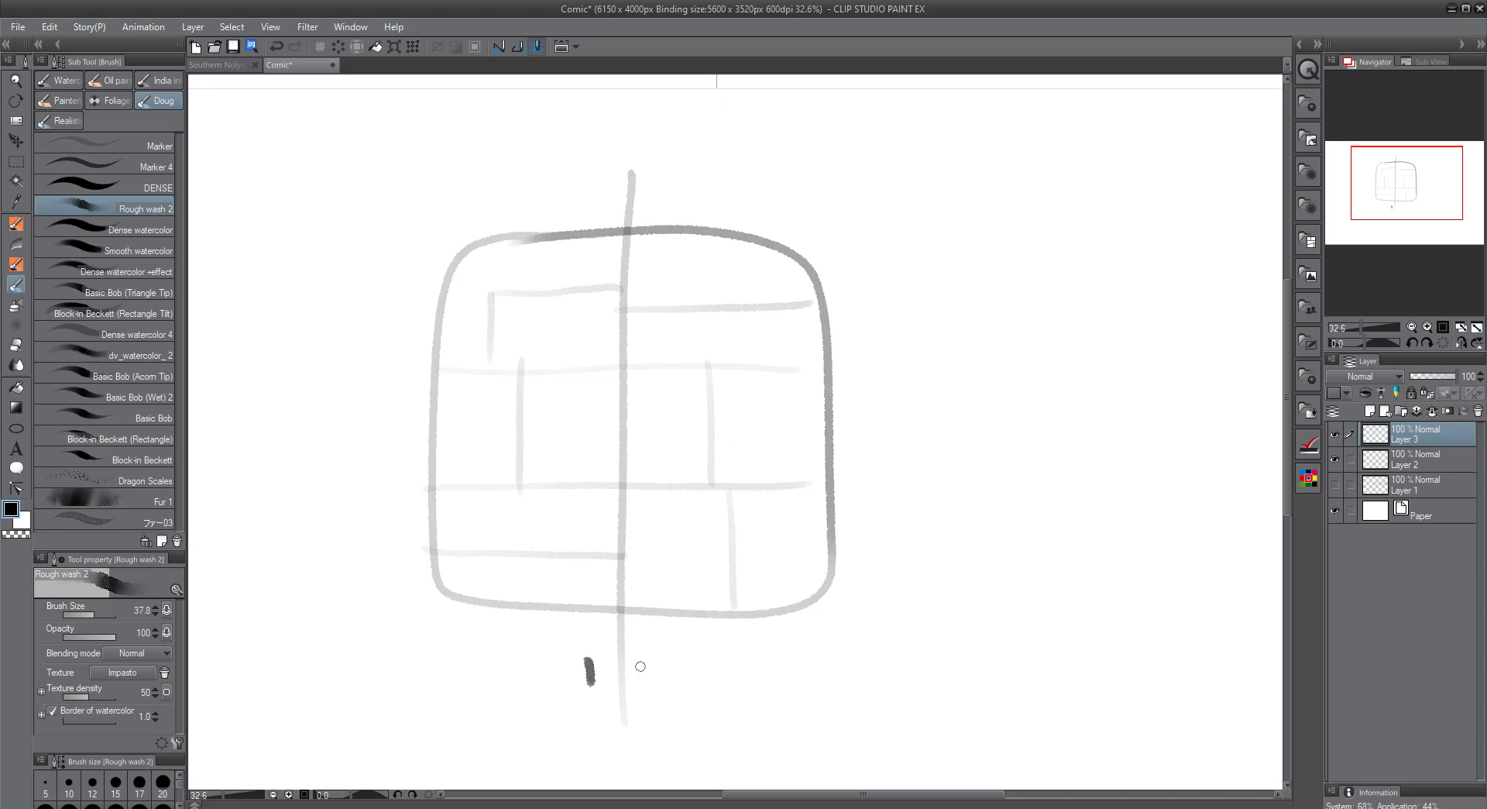
Draw a rounded city wall around the ring road with the REAL Ink Brush, leaving marked gates at both ends of the main road
{"action": "key", "text": "p"}
{"action": "left_click_drag", "start_coordinate": [643, 661], "coordinate": [644, 685]}
{"action": "mouse_move", "coordinate": [654, 676]}
{"action": "left_mouse_down"}
{"action": "mouse_move", "coordinate": [904, 398]}
{"action": "mouse_move", "coordinate": [665, 188]}
{"action": "left_mouse_up"}
{"action": "mouse_move", "coordinate": [661, 177]}
{"action": "left_mouse_down"}
{"action": "mouse_move", "coordinate": [661, 206]}
{"action": "mouse_move", "coordinate": [597, 205]}
{"action": "left_mouse_up"}
{"action": "mouse_move", "coordinate": [587, 189]}
{"action": "left_mouse_down"}
{"action": "mouse_move", "coordinate": [370, 596]}
{"action": "mouse_move", "coordinate": [578, 674]}
{"action": "left_mouse_up"}
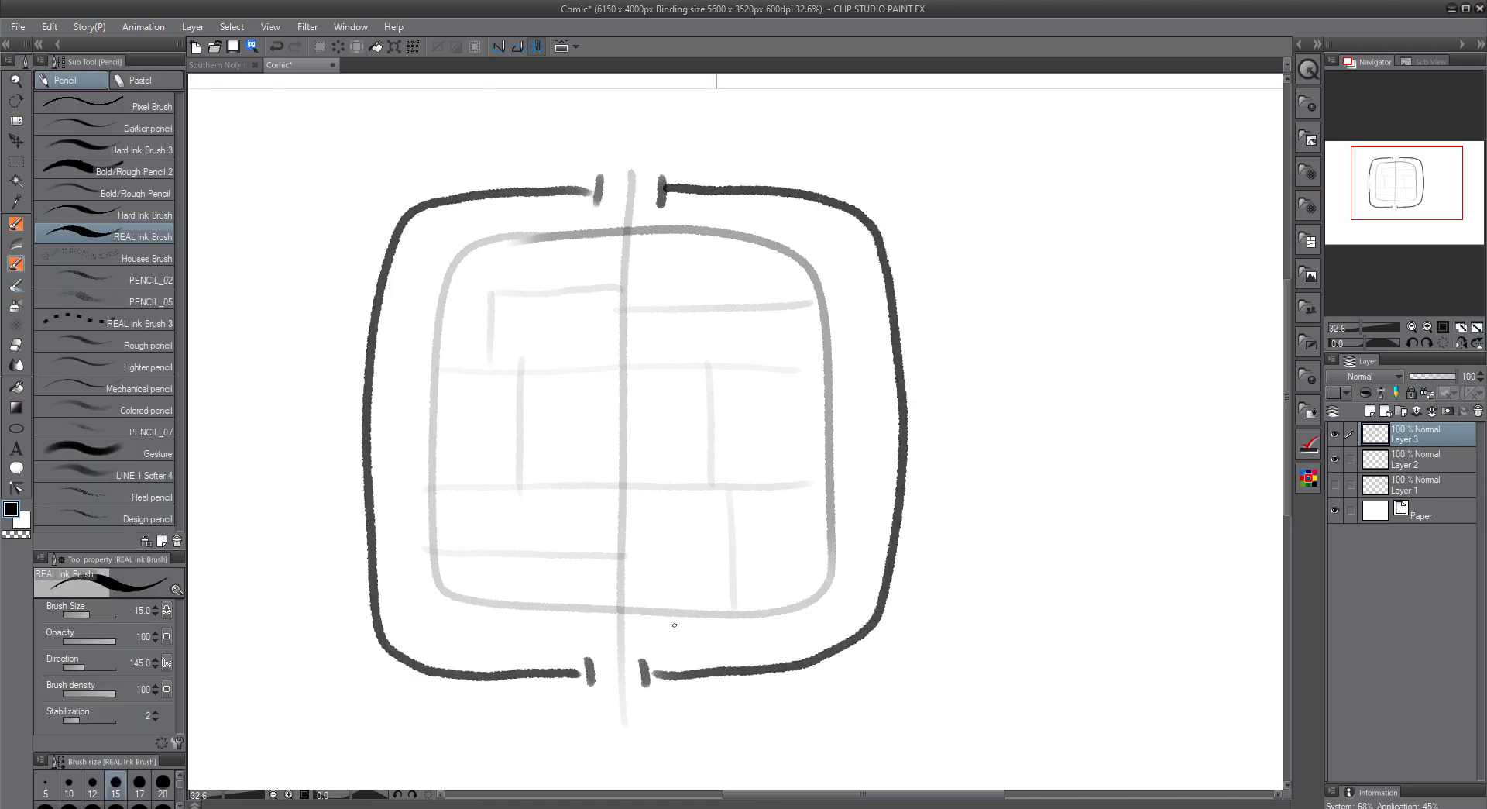
Stamp a ring of houses between the city wall and the ring road using the Houses Brush at size 147.2
{"action": "key", "text": "period"}
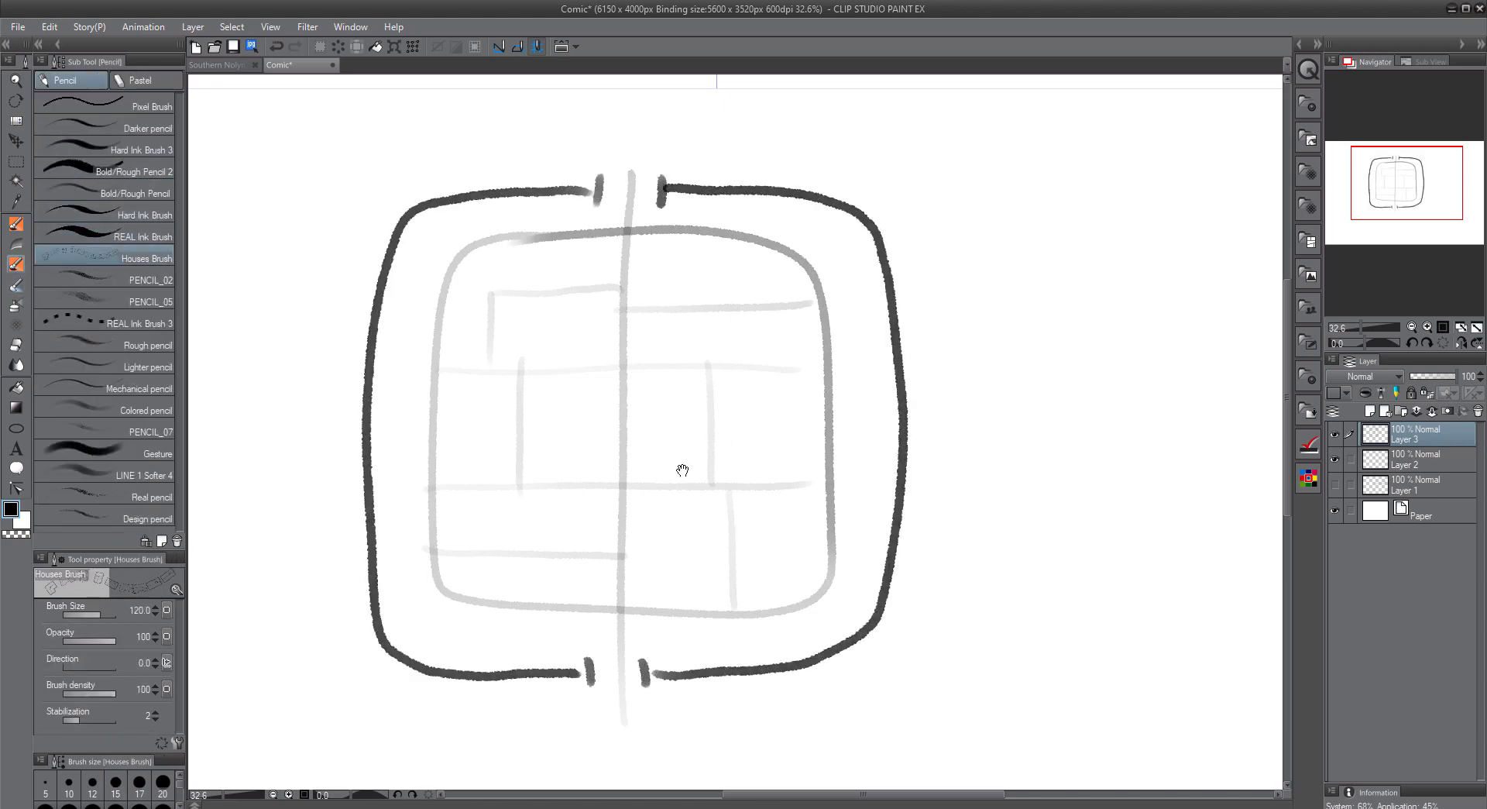
{"action": "scroll", "coordinate": [681, 471], "scroll_direction": "up", "scroll_amount": 3}
{"action": "mouse_move", "coordinate": [647, 687]}
{"action": "left_mouse_down"}
{"action": "mouse_move", "coordinate": [581, 681]}
{"action": "mouse_move", "coordinate": [336, 358]}
{"action": "left_mouse_up"}
{"action": "scroll", "coordinate": [676, 196], "scroll_direction": "up", "scroll_amount": 1}
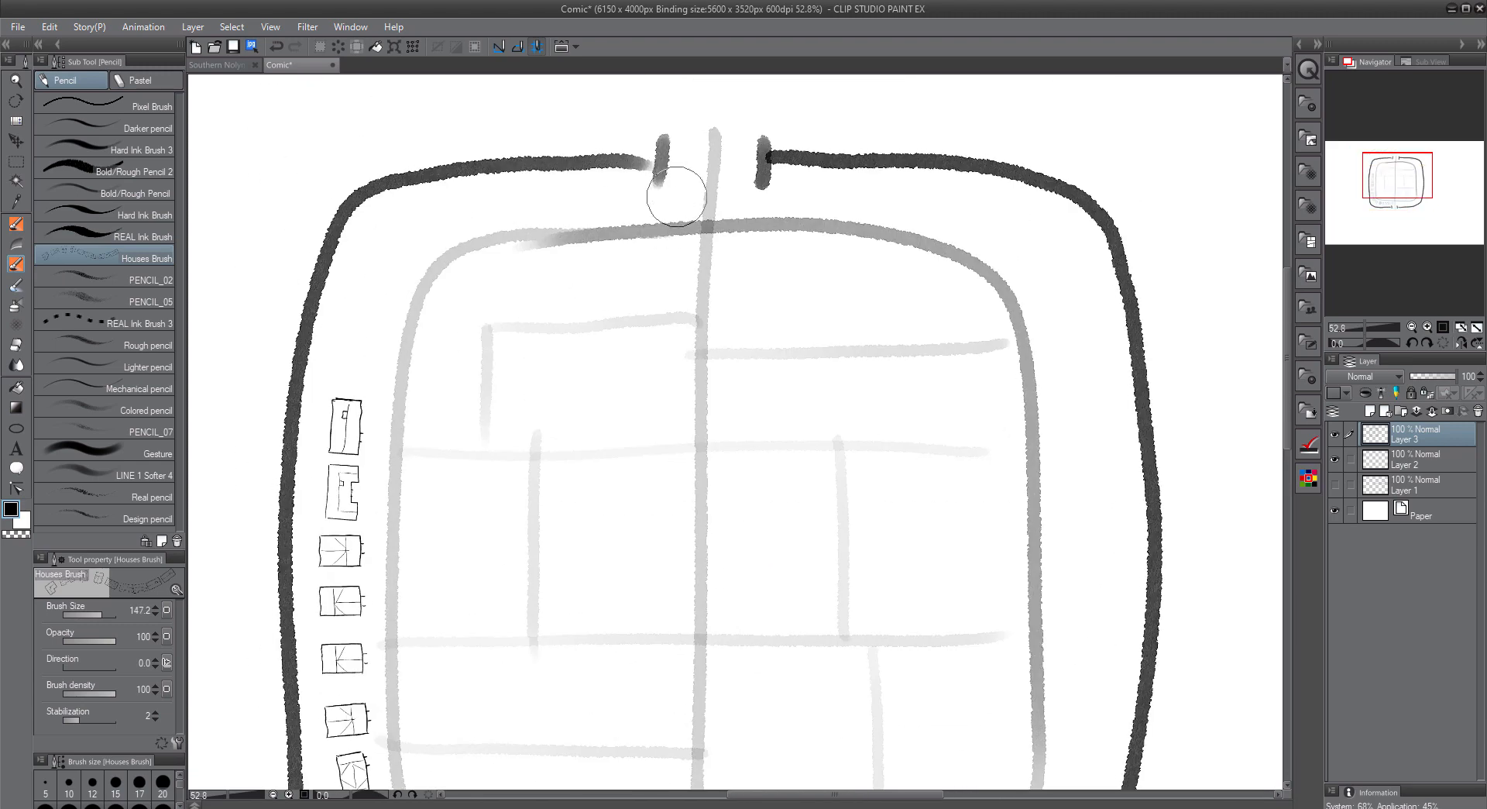
{"action": "left_click_drag", "start_coordinate": [677, 196], "coordinate": [364, 325]}
{"action": "left_click_drag", "start_coordinate": [465, 335], "coordinate": [330, 293]}
{"action": "mouse_move", "coordinate": [764, 149]}
{"action": "left_mouse_down"}
{"action": "mouse_move", "coordinate": [953, 690]}
{"action": "mouse_move", "coordinate": [999, 480]}
{"action": "left_mouse_up"}
{"action": "mouse_move", "coordinate": [999, 480]}
{"action": "left_mouse_down"}
{"action": "mouse_move", "coordinate": [878, 568]}
{"action": "mouse_move", "coordinate": [666, 570]}
{"action": "left_mouse_up"}
Stamp houses around the two lower blocks east of the main road and along the outer middle block above them
{"action": "mouse_move", "coordinate": [734, 634]}
{"action": "left_mouse_down"}
{"action": "mouse_move", "coordinate": [751, 502]}
{"action": "mouse_move", "coordinate": [729, 558]}
{"action": "mouse_move", "coordinate": [841, 551]}
{"action": "mouse_move", "coordinate": [826, 451]}
{"action": "mouse_move", "coordinate": [801, 424]}
{"action": "left_mouse_up"}
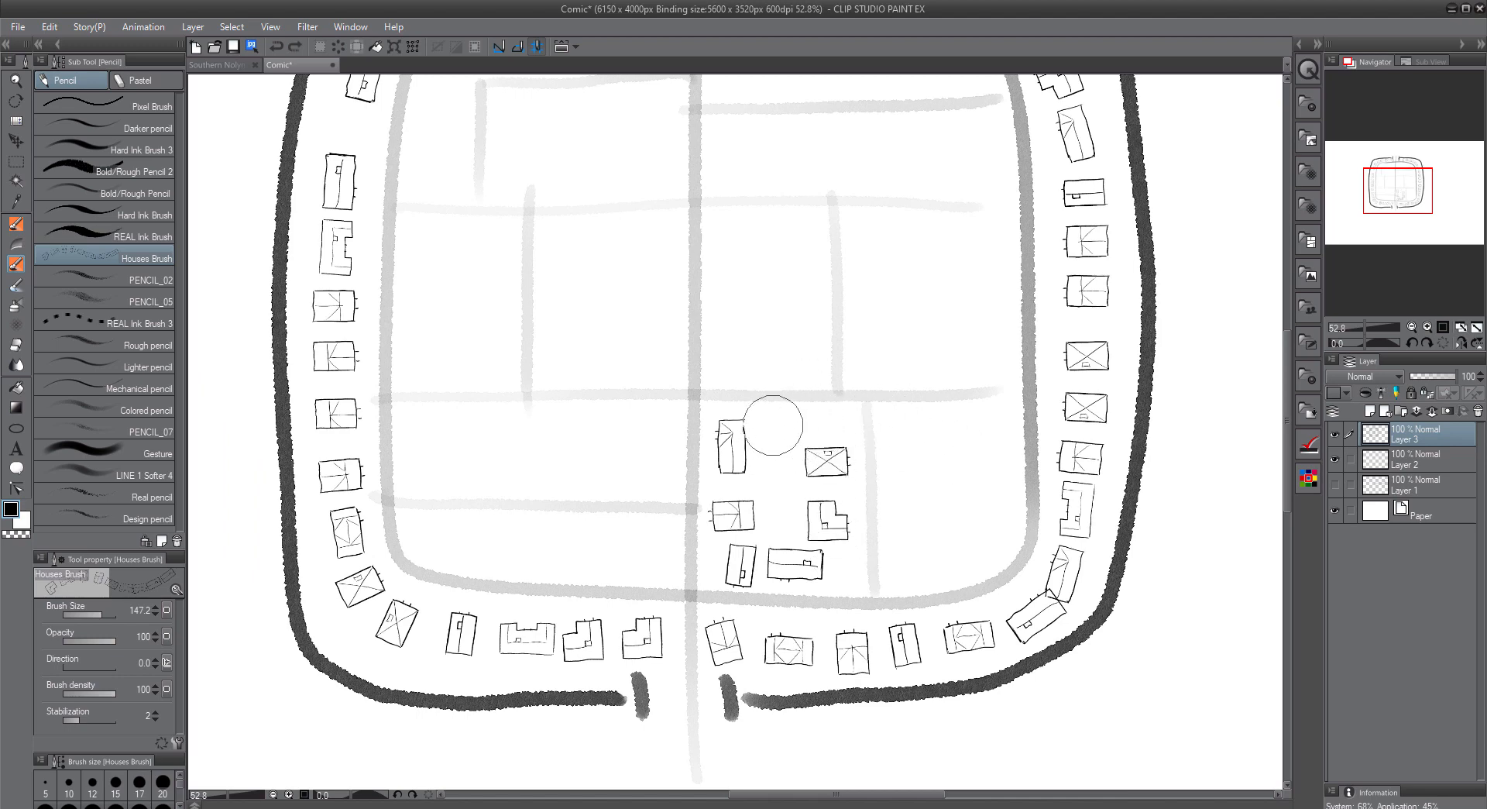
{"action": "left_click", "coordinate": [773, 425]}
{"action": "mouse_move", "coordinate": [896, 481]}
{"action": "left_mouse_down"}
{"action": "mouse_move", "coordinate": [1002, 504]}
{"action": "mouse_move", "coordinate": [983, 319]}
{"action": "mouse_move", "coordinate": [984, 542]}
{"action": "mouse_move", "coordinate": [946, 425]}
{"action": "mouse_move", "coordinate": [984, 406]}
{"action": "left_mouse_up"}
{"action": "key", "text": "ctrl+z"}
{"action": "left_click_drag", "start_coordinate": [860, 364], "coordinate": [860, 361]}
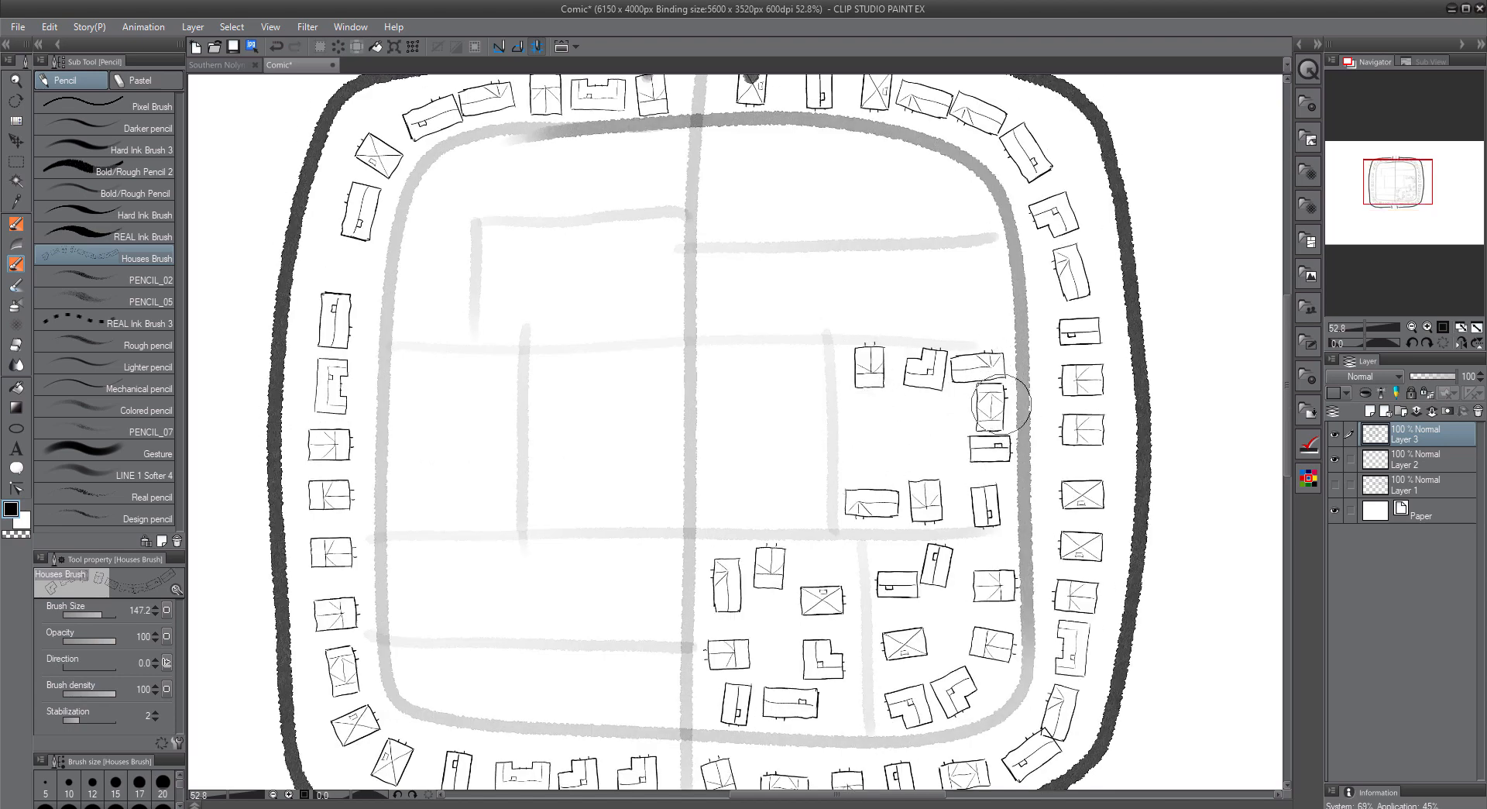
Fill the two middle blocks east of the main road with houses, adding single stamps in the inner block
{"action": "left_click_drag", "start_coordinate": [867, 410], "coordinate": [868, 461]}
{"action": "left_click_drag", "start_coordinate": [800, 500], "coordinate": [862, 512]}
{"action": "left_click", "coordinate": [864, 390]}
{"action": "left_click", "coordinate": [785, 373]}
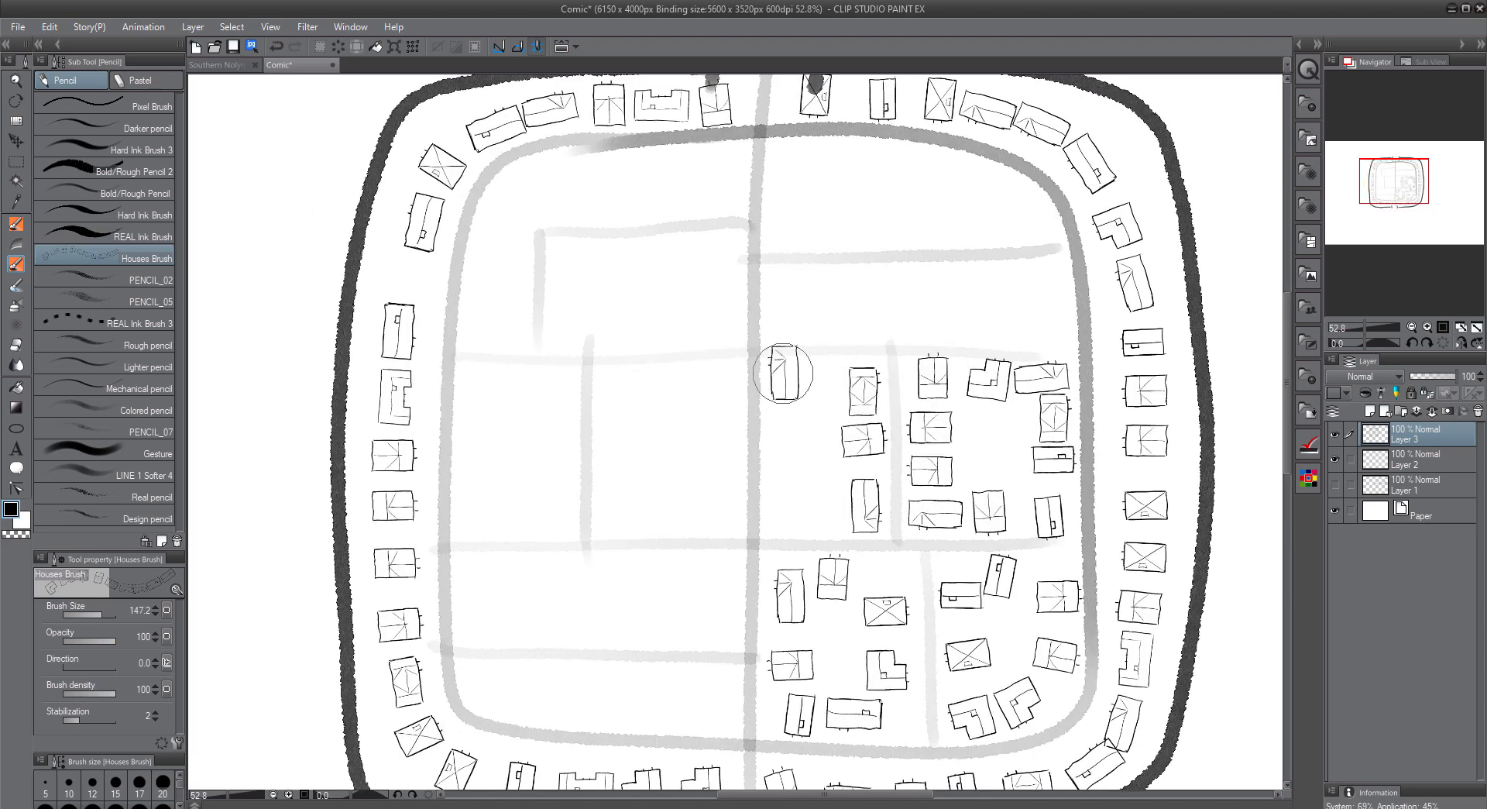
{"action": "left_click", "coordinate": [782, 436]}
{"action": "left_click", "coordinate": [784, 489]}
{"action": "left_click", "coordinate": [831, 505]}
{"action": "left_click", "coordinate": [863, 440]}
{"action": "left_click", "coordinate": [865, 504]}
{"action": "left_click", "coordinate": [816, 446]}
Stamp rows of houses along both sides of the upper side street east of the main road and inside the ring road's northern edge
{"action": "left_click_drag", "start_coordinate": [780, 386], "coordinate": [1031, 387]}
{"action": "left_click_drag", "start_coordinate": [792, 337], "coordinate": [1003, 326]}
{"action": "left_click_drag", "start_coordinate": [844, 281], "coordinate": [978, 287]}
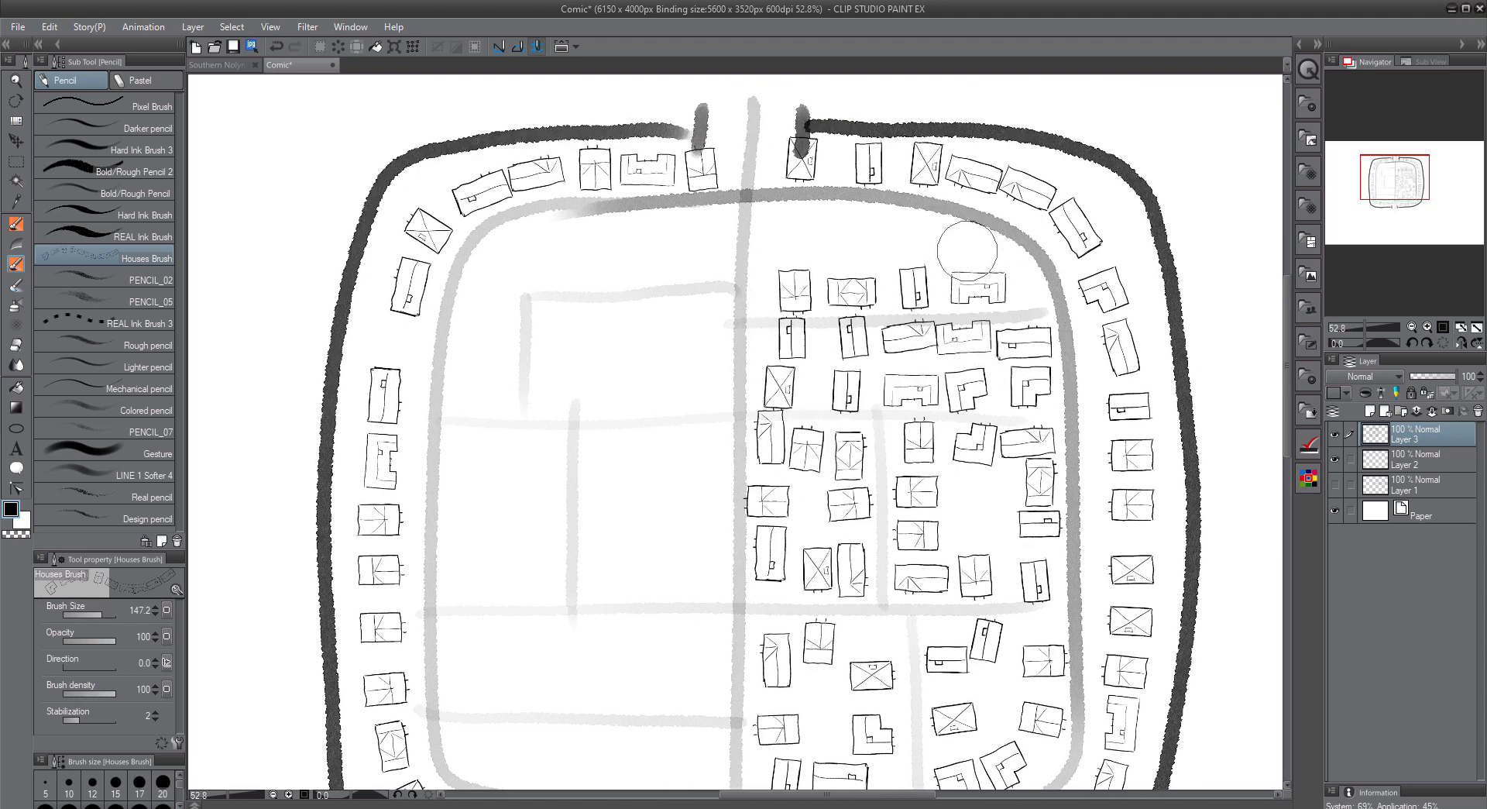
{"action": "left_click_drag", "start_coordinate": [968, 226], "coordinate": [802, 225]}
Stamp houses inside the ring road's northwest curve and around the two middle blocks west of the main road
{"action": "left_click_drag", "start_coordinate": [736, 260], "coordinate": [891, 232]}
{"action": "mouse_move", "coordinate": [883, 232]}
{"action": "left_mouse_down"}
{"action": "mouse_move", "coordinate": [698, 229]}
{"action": "mouse_move", "coordinate": [640, 364]}
{"action": "left_mouse_up"}
{"action": "mouse_move", "coordinate": [629, 446]}
{"action": "left_mouse_down"}
{"action": "mouse_move", "coordinate": [652, 416]}
{"action": "mouse_move", "coordinate": [652, 466]}
{"action": "mouse_move", "coordinate": [622, 418]}
{"action": "left_mouse_up"}
{"action": "left_click", "coordinate": [681, 507]}
{"action": "left_click_drag", "start_coordinate": [807, 467], "coordinate": [806, 382]}
{"action": "left_click", "coordinate": [688, 350]}
{"action": "left_click", "coordinate": [714, 410]}
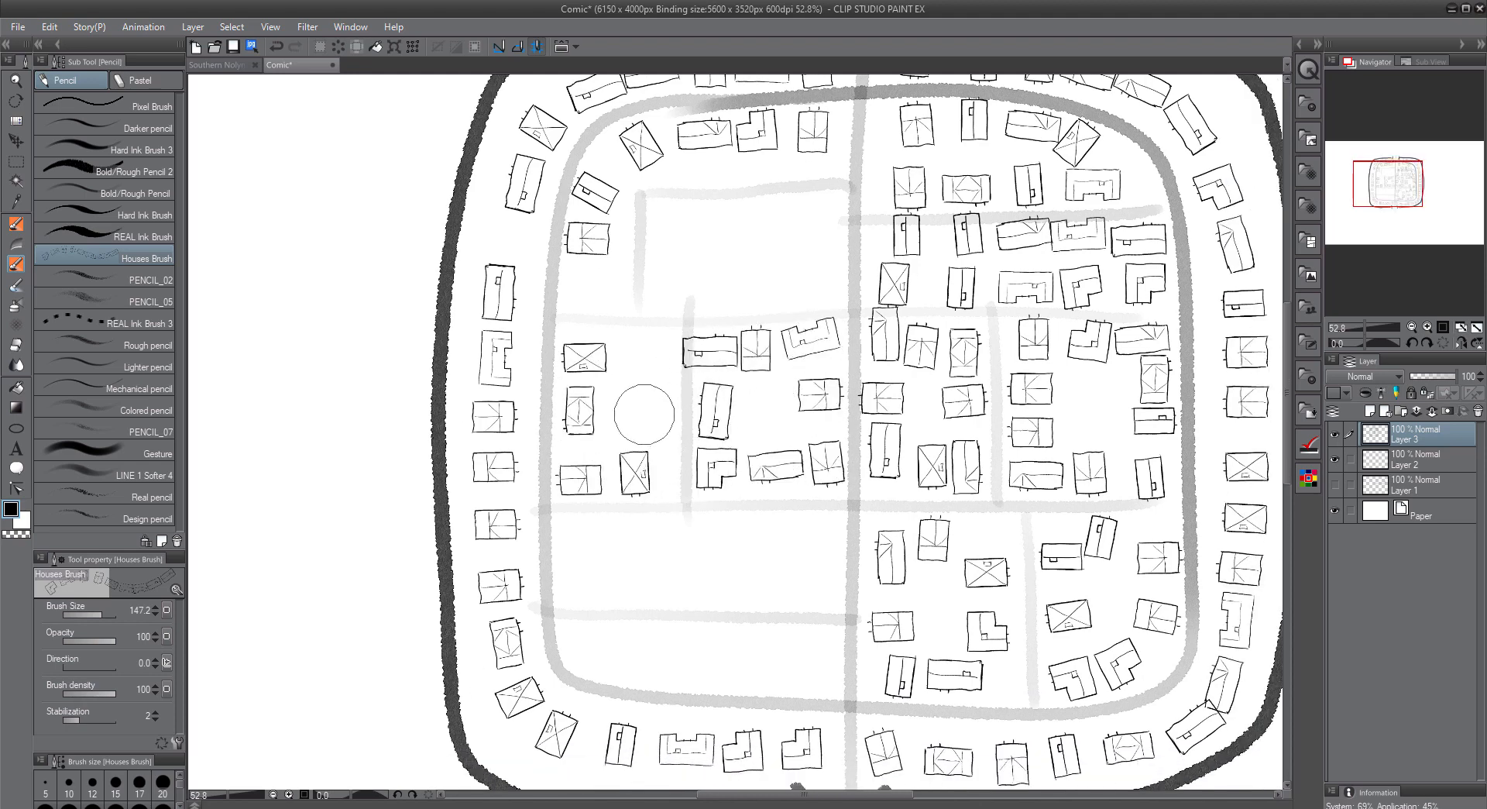
Fill the upper block and the two lower strips west of the main road with rows of houses
{"action": "left_click_drag", "start_coordinate": [682, 281], "coordinate": [808, 279]}
{"action": "left_click_drag", "start_coordinate": [813, 220], "coordinate": [694, 230]}
{"action": "left_click_drag", "start_coordinate": [584, 583], "coordinate": [802, 589]}
{"action": "left_click_drag", "start_coordinate": [815, 535], "coordinate": [594, 534]}
{"action": "left_click_drag", "start_coordinate": [601, 663], "coordinate": [794, 681]}
Hand-letter the title "City of Exampleopolis" beside the city map with the REAL Ink Brush
{"action": "scroll", "coordinate": [794, 680], "scroll_direction": "down", "scroll_amount": 3}
{"action": "scroll", "coordinate": [852, 388], "scroll_direction": "up", "scroll_amount": 2}
{"action": "key", "text": "b"}
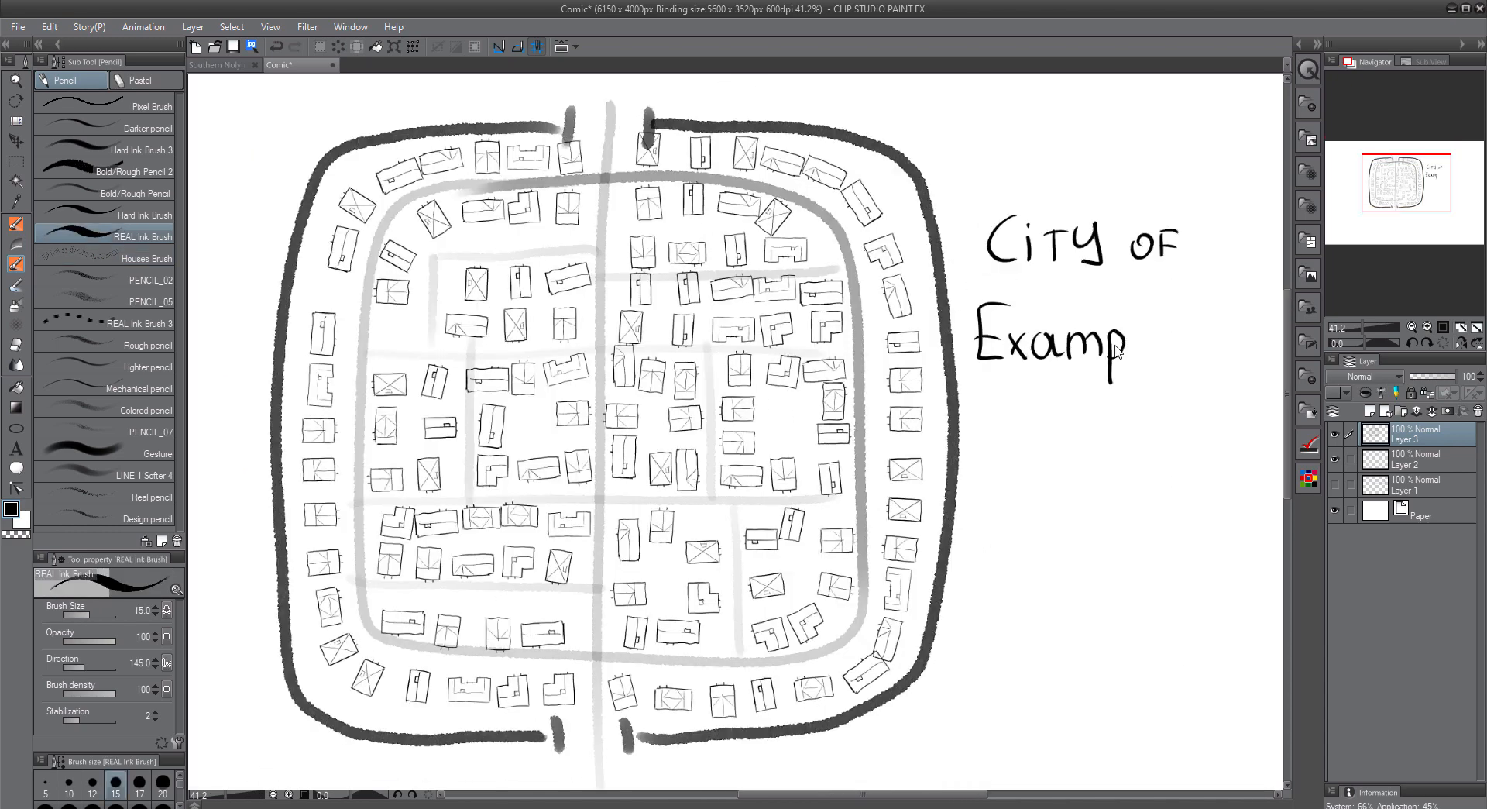
{"action": "left_click_drag", "start_coordinate": [1038, 515], "coordinate": [1107, 482]}
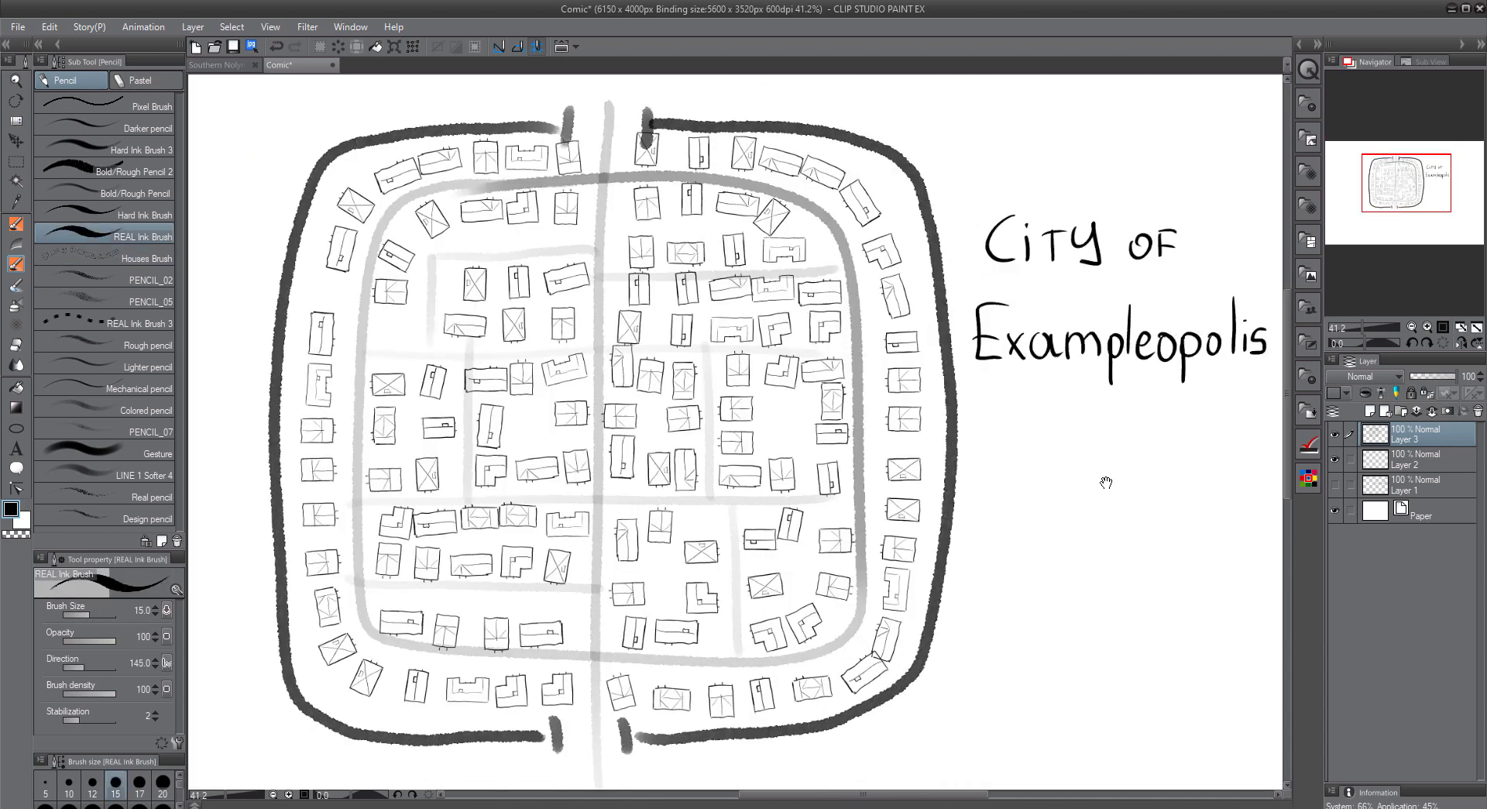